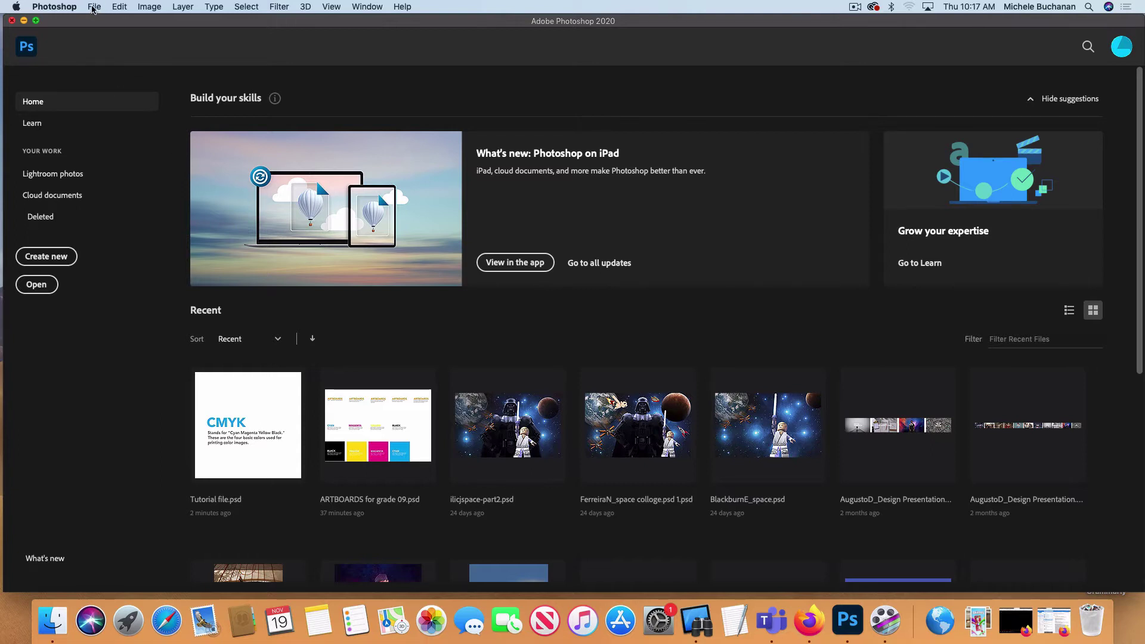
Step: Start creating a new document and browse the Web document presets
left_click(94, 7)
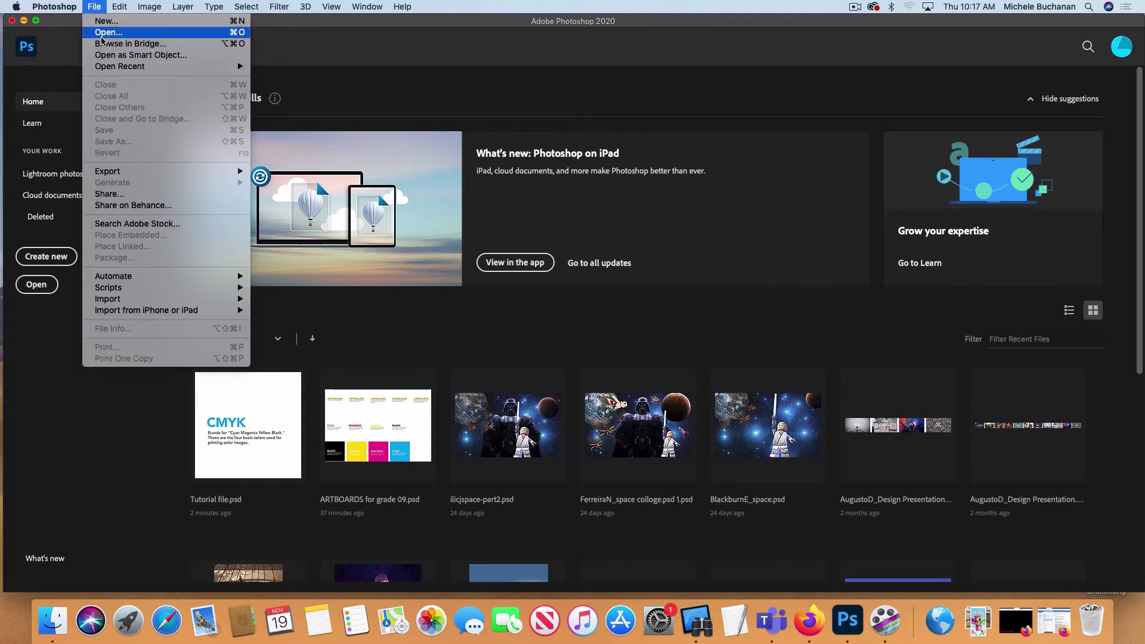
left_click(75, 420)
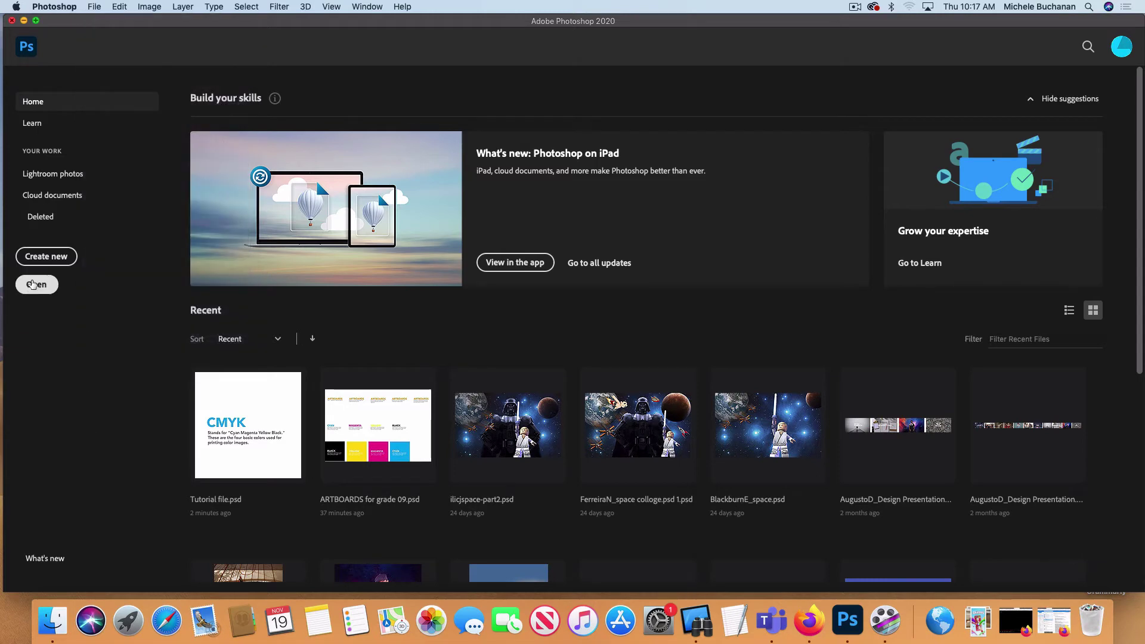
left_click(58, 258)
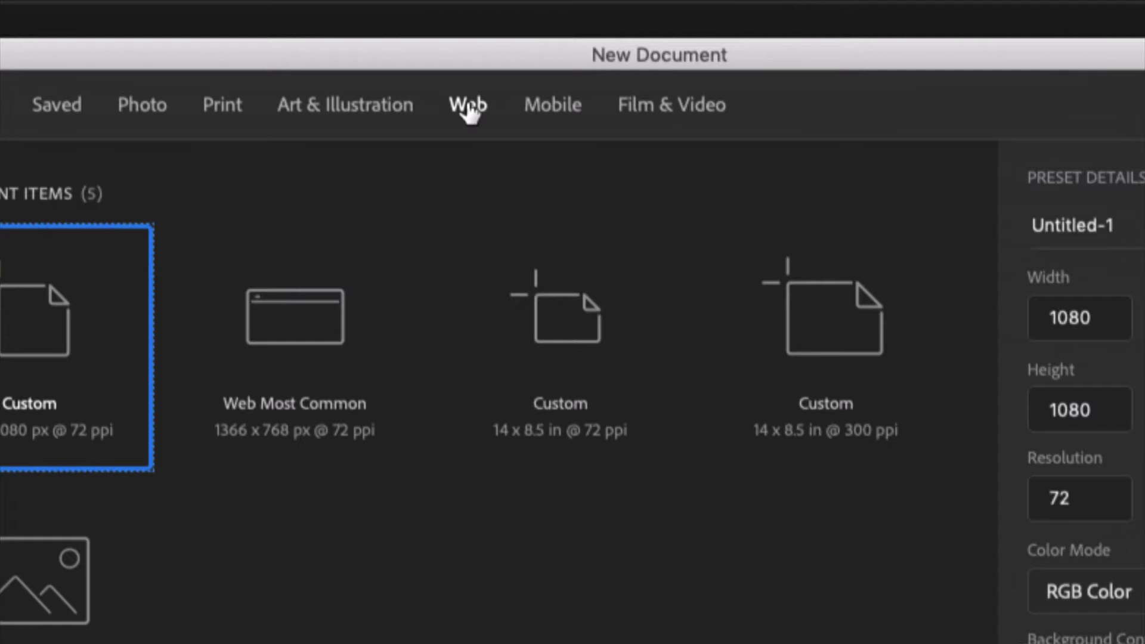
left_click(469, 111)
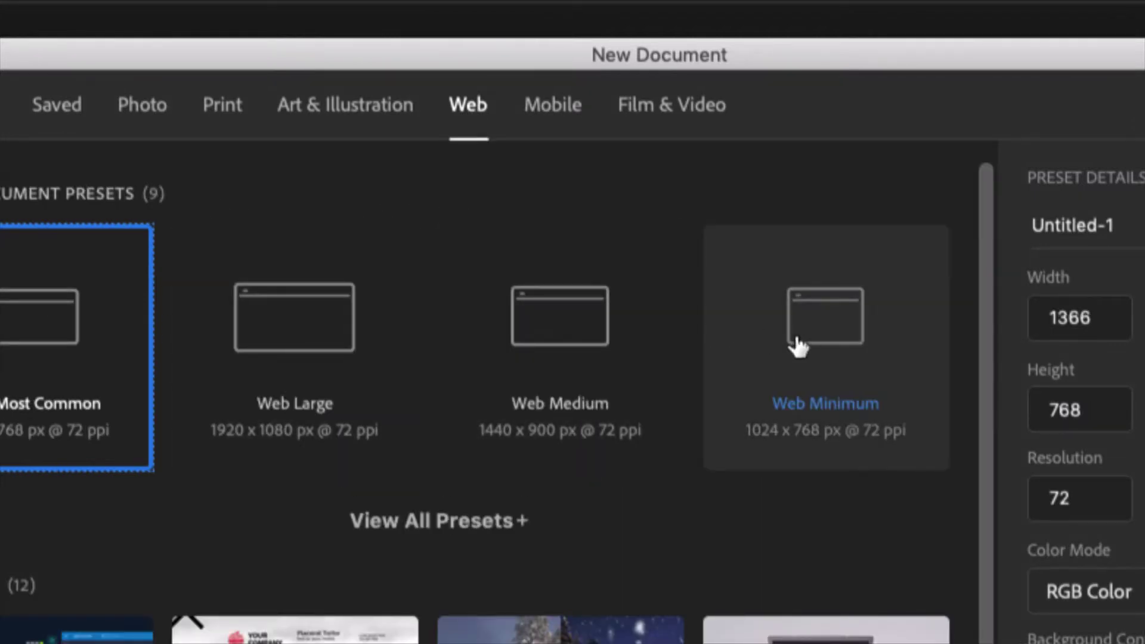
Step: Set the new document's width and height to 1080 pixels each
left_click(794, 317)
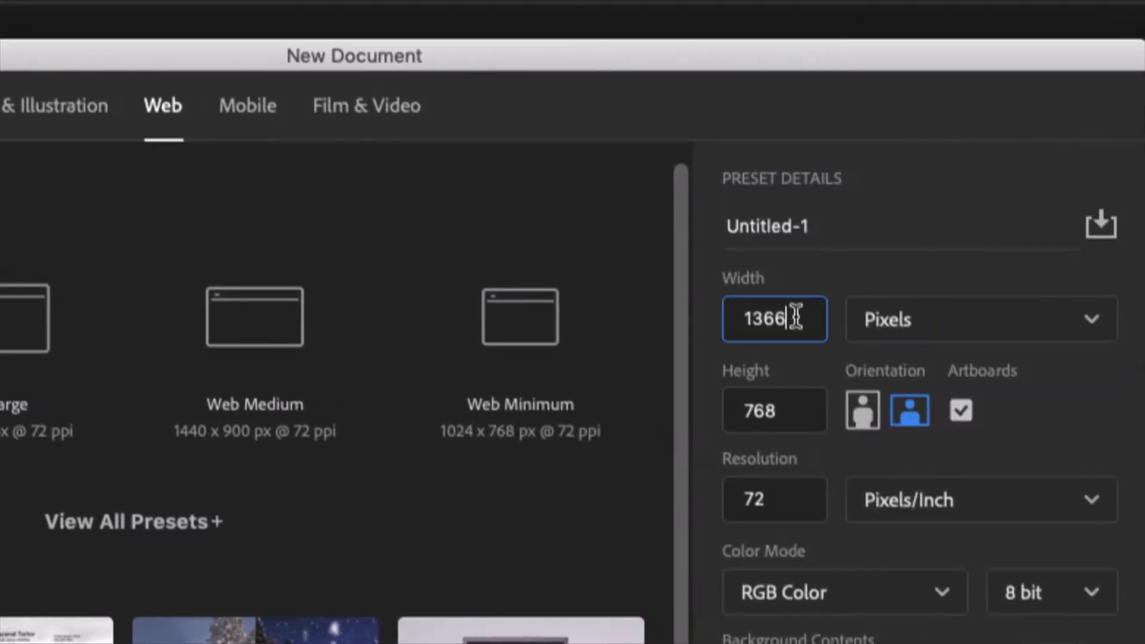
left_click_drag(787, 317, 731, 314)
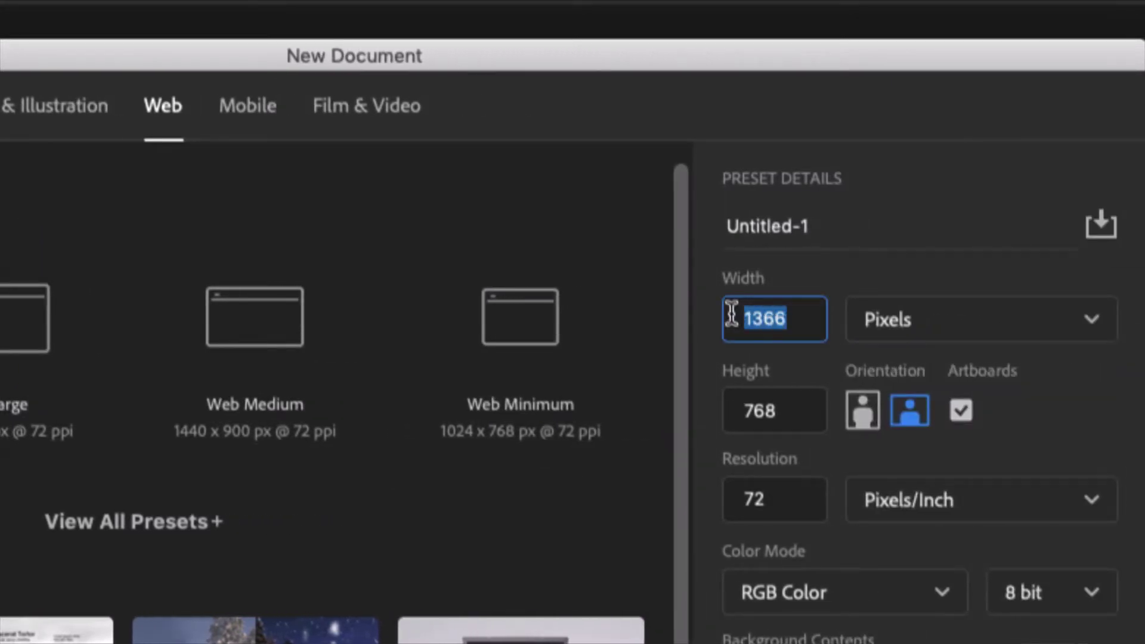
type("1080")
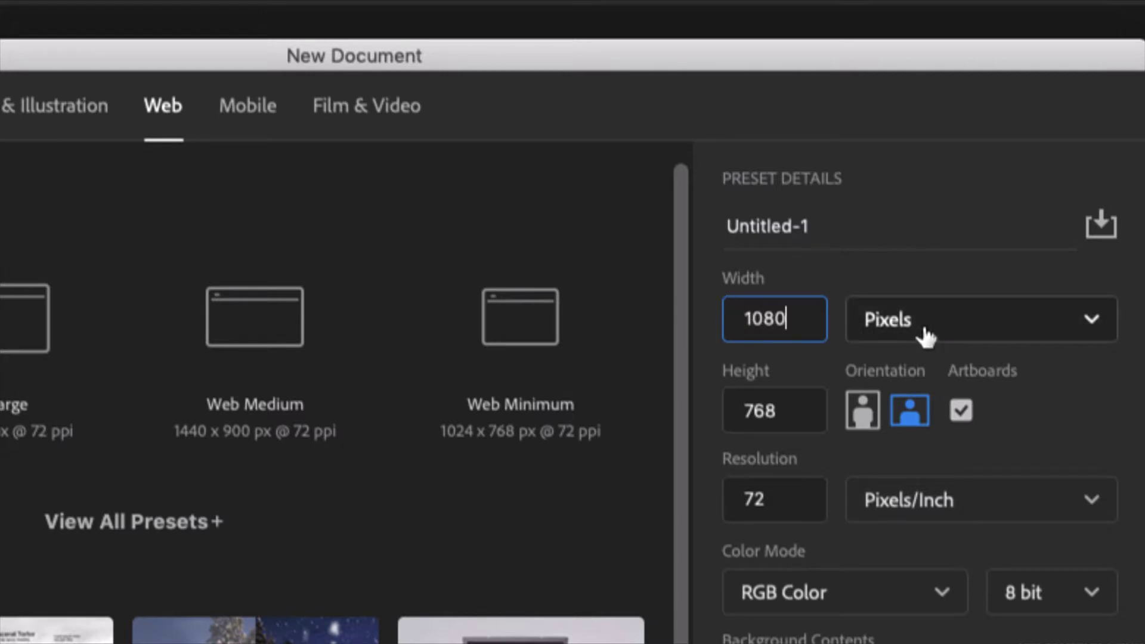
left_click(793, 418)
left_click(789, 411)
left_click_drag(789, 412, 717, 414)
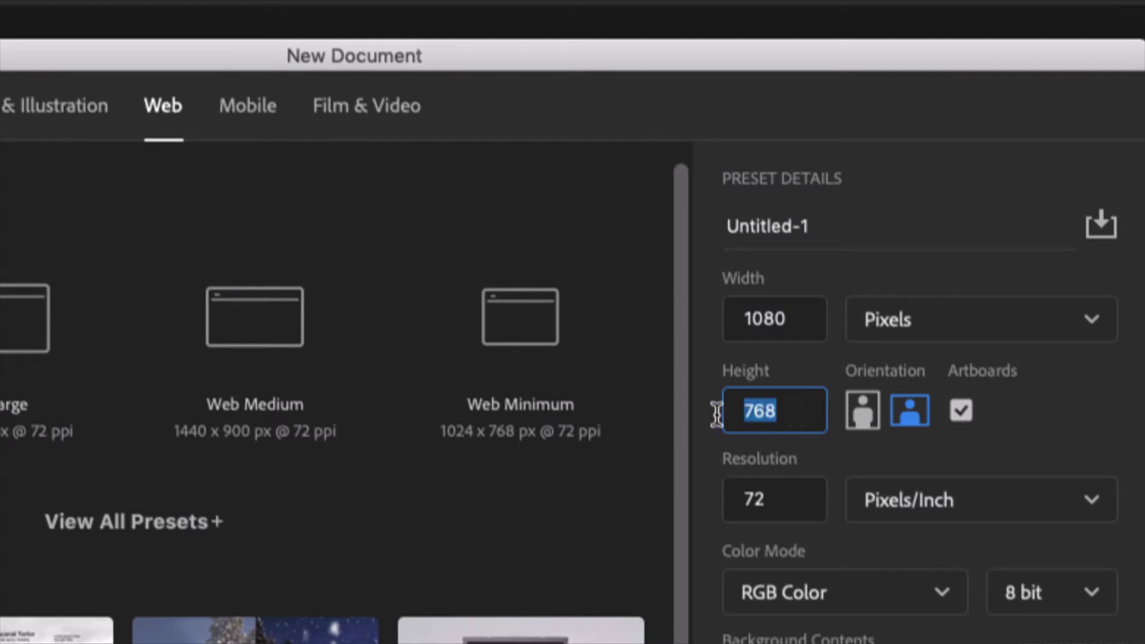
type("1080")
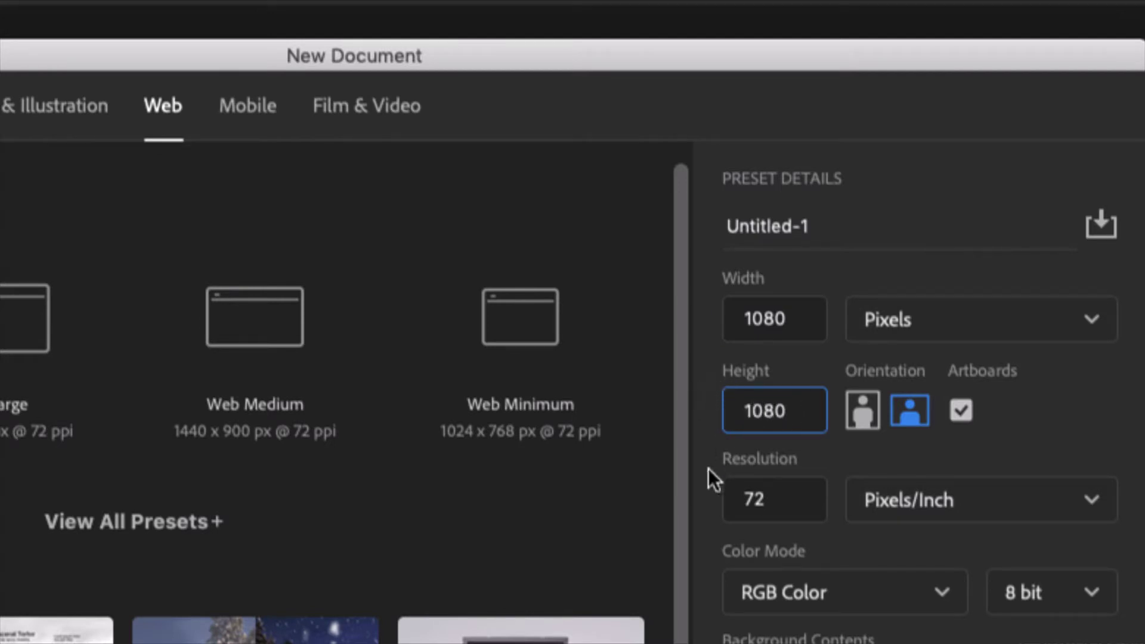
left_click_drag(769, 501, 738, 501)
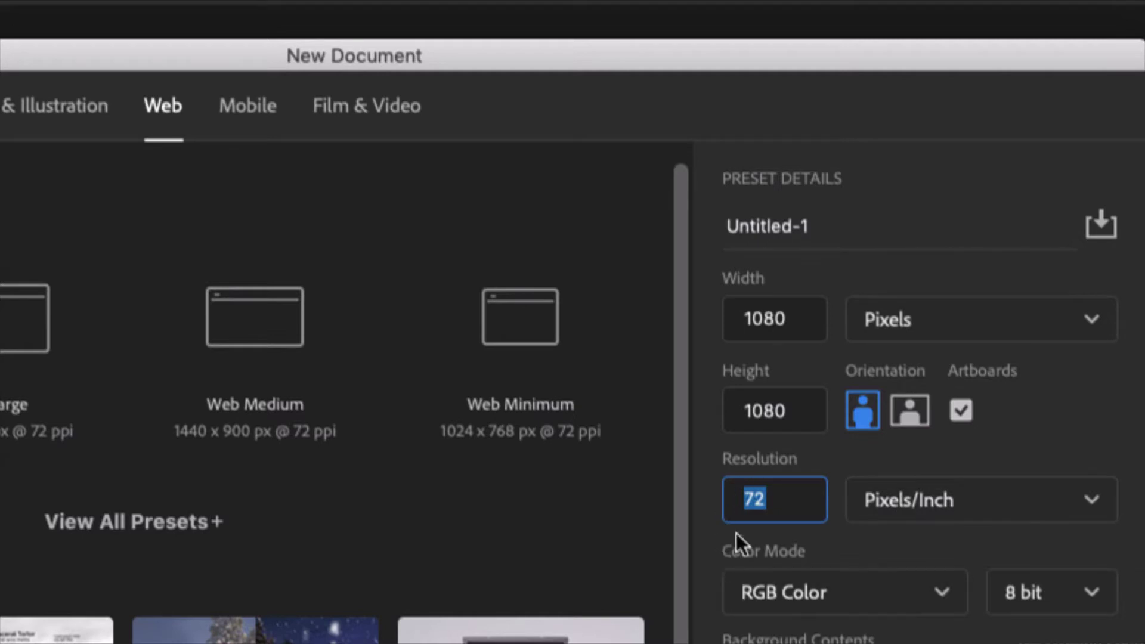
Step: Name the document with the author's surname and initial followed by "_artboards", and create it
triple_click(819, 229)
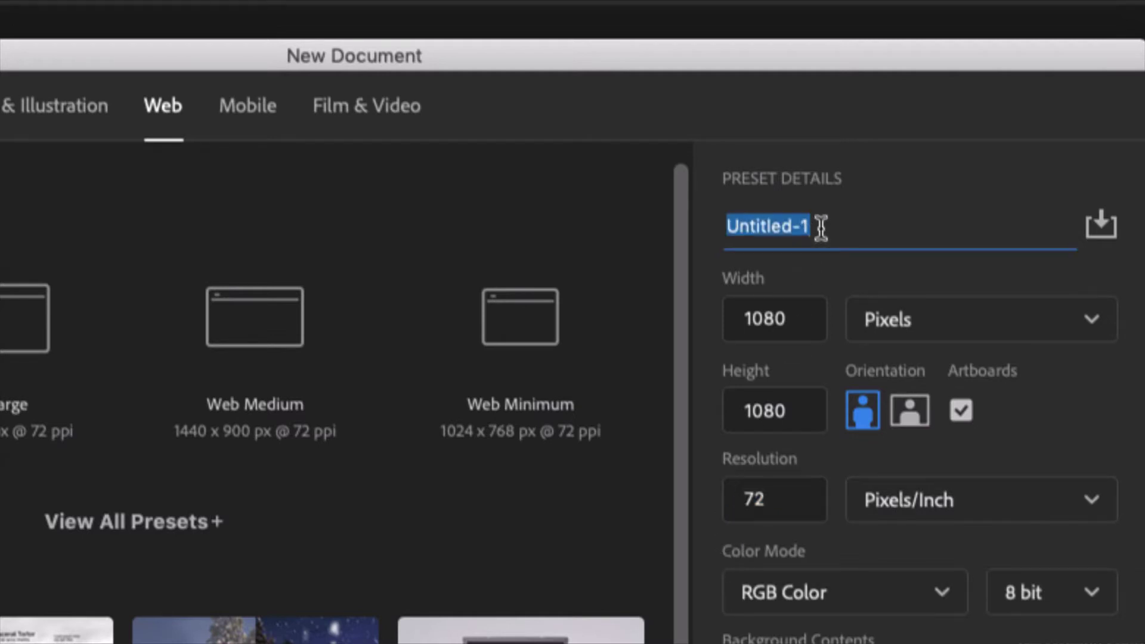
type("Buch")
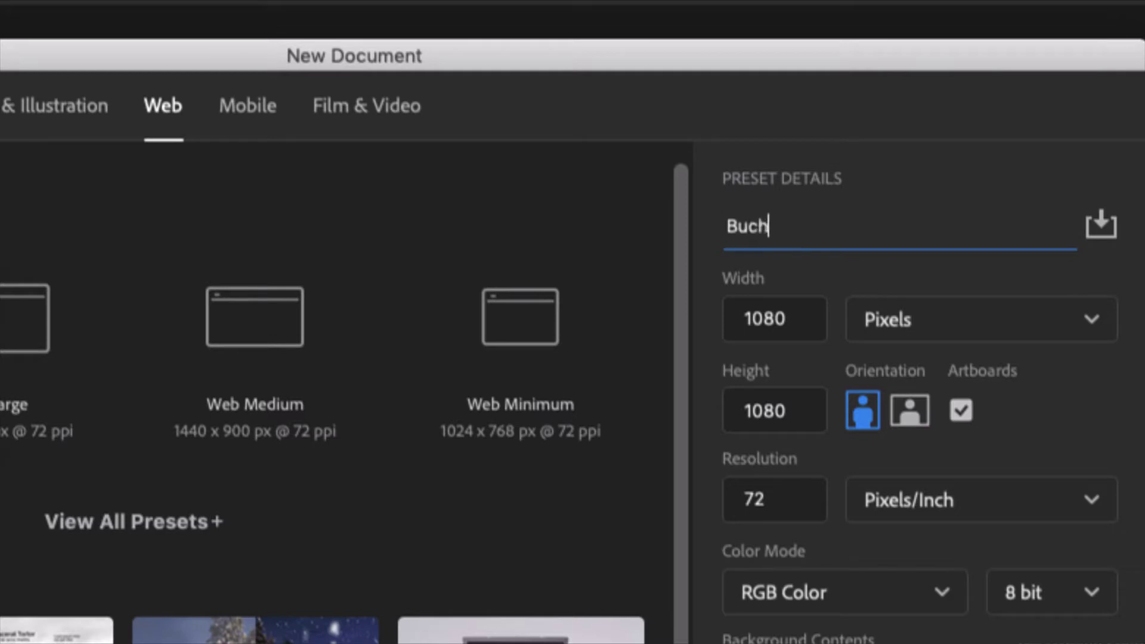
type("ananM")
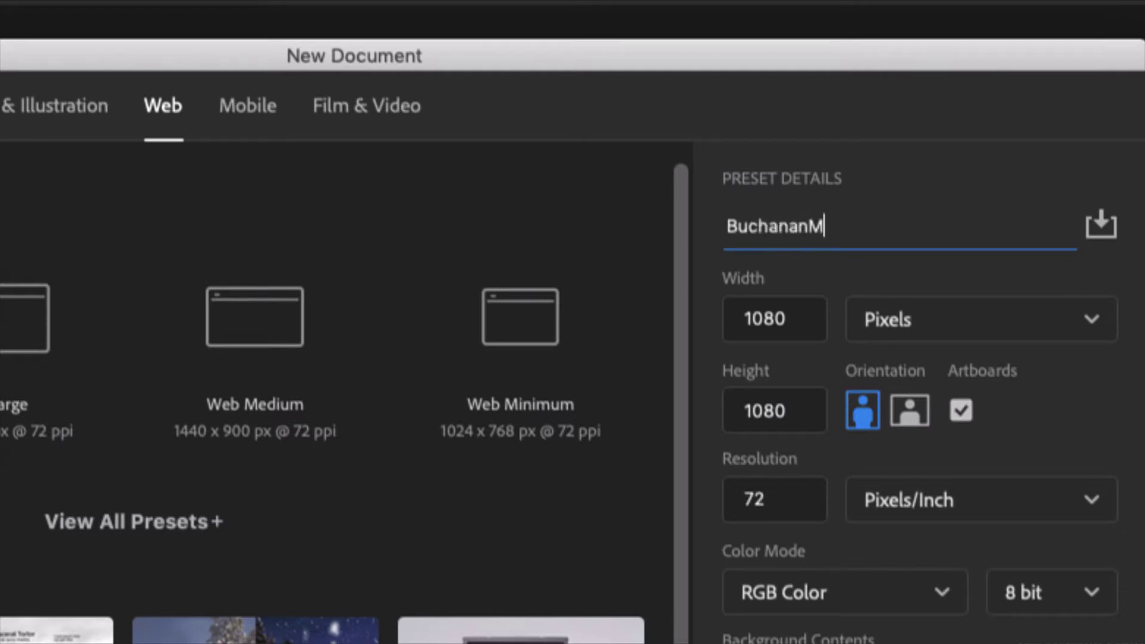
type("_artboards")
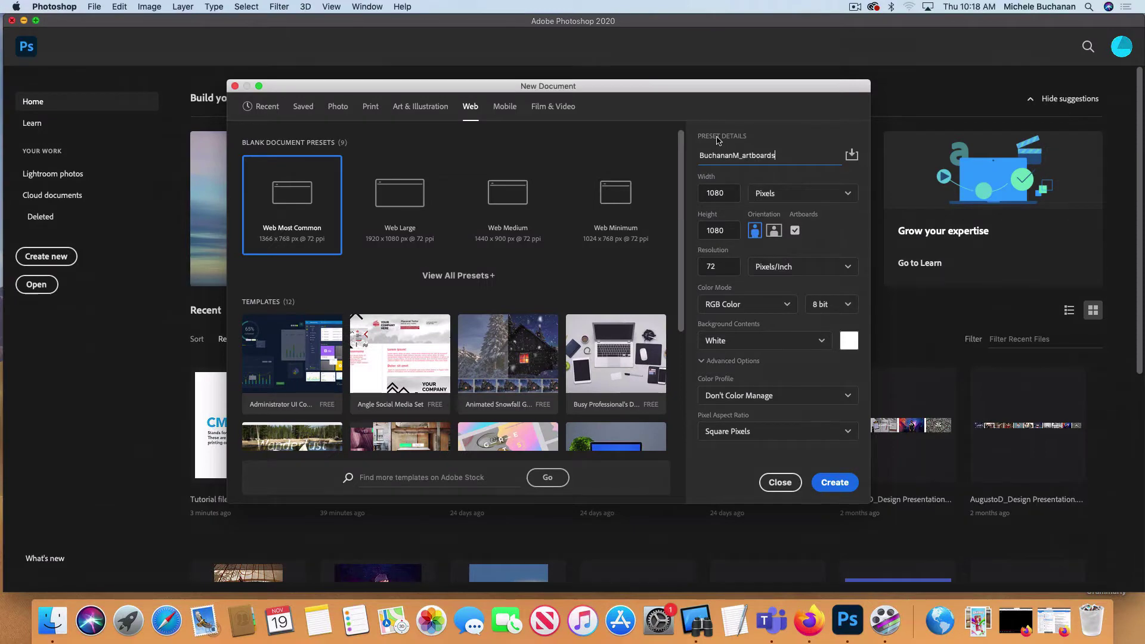
left_click(835, 482)
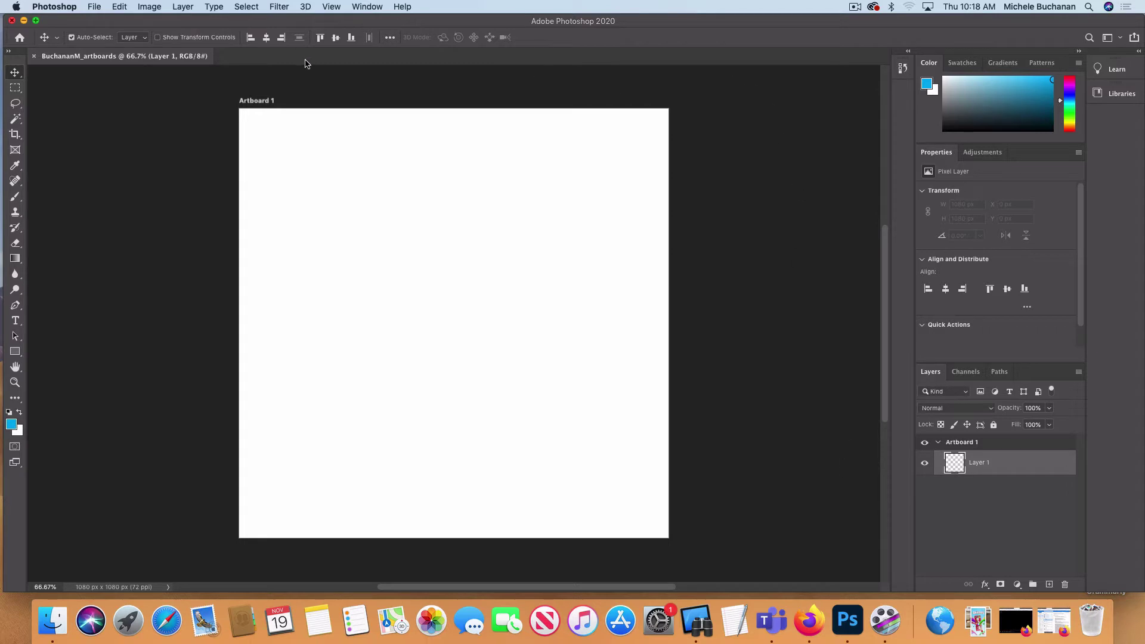
Step: Reset the Essentials workspace and collapse the expanded Learn panel
left_click(368, 7)
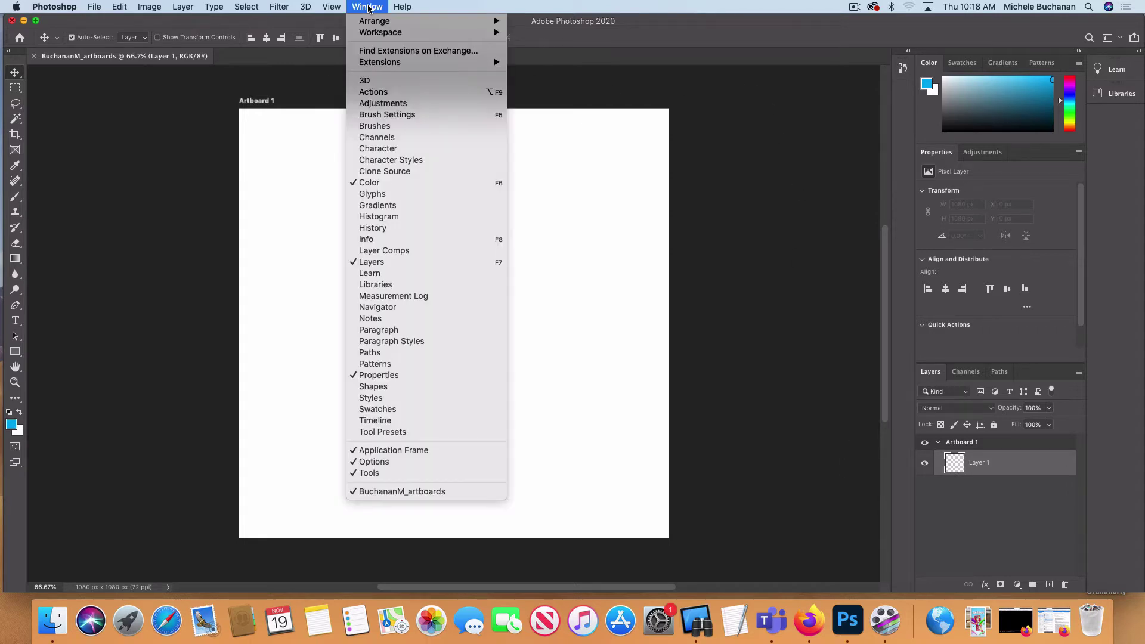
mouse_move(381, 32)
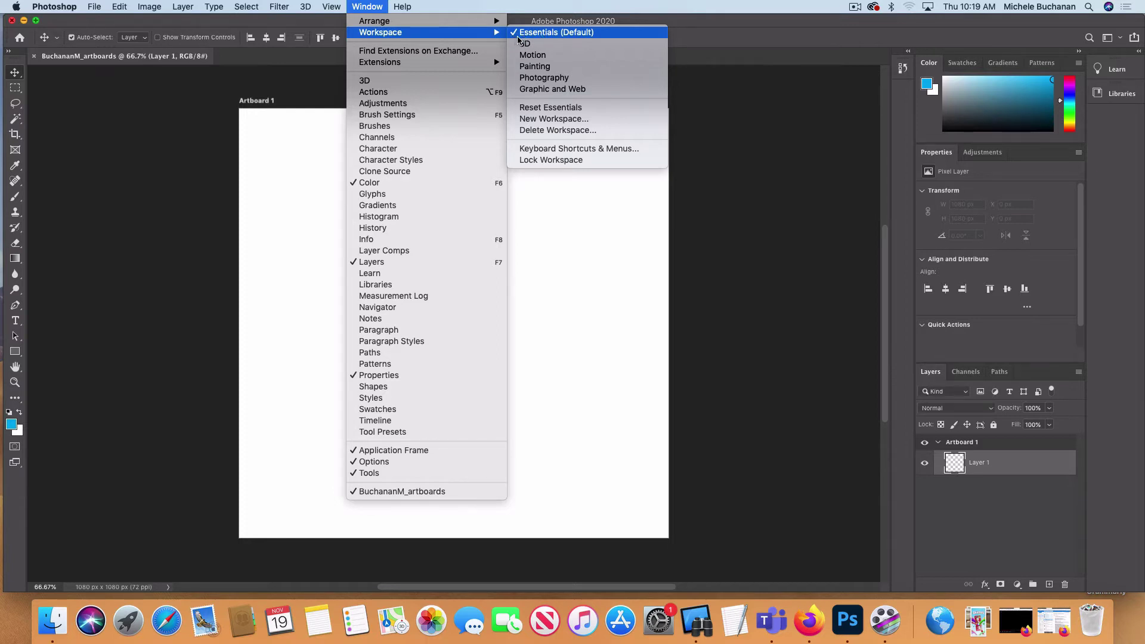
left_click(556, 108)
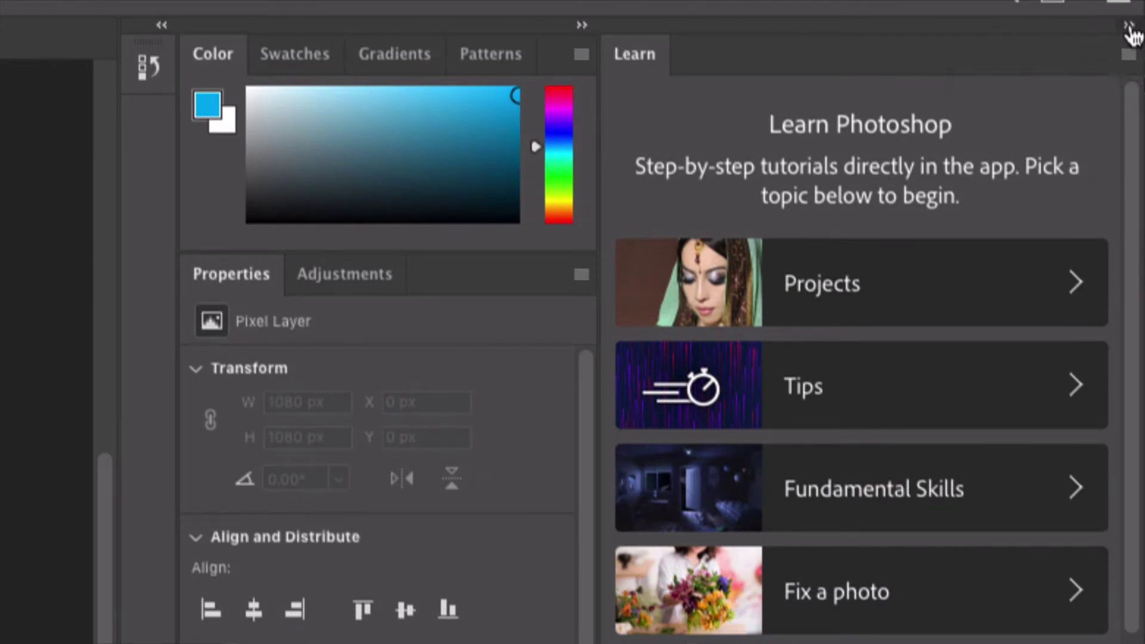
left_click(1128, 26)
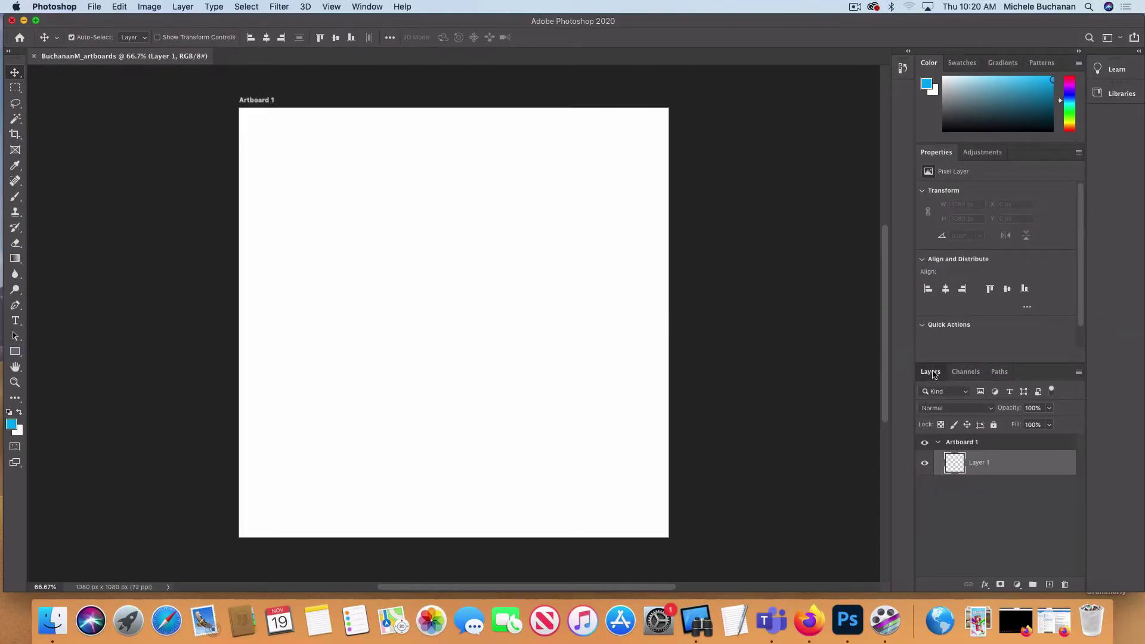
Step: Undock the Layers panel so it floats beside the artboard, and lengthen it to nearly the artboard's full height
left_click_drag(930, 372, 729, 94)
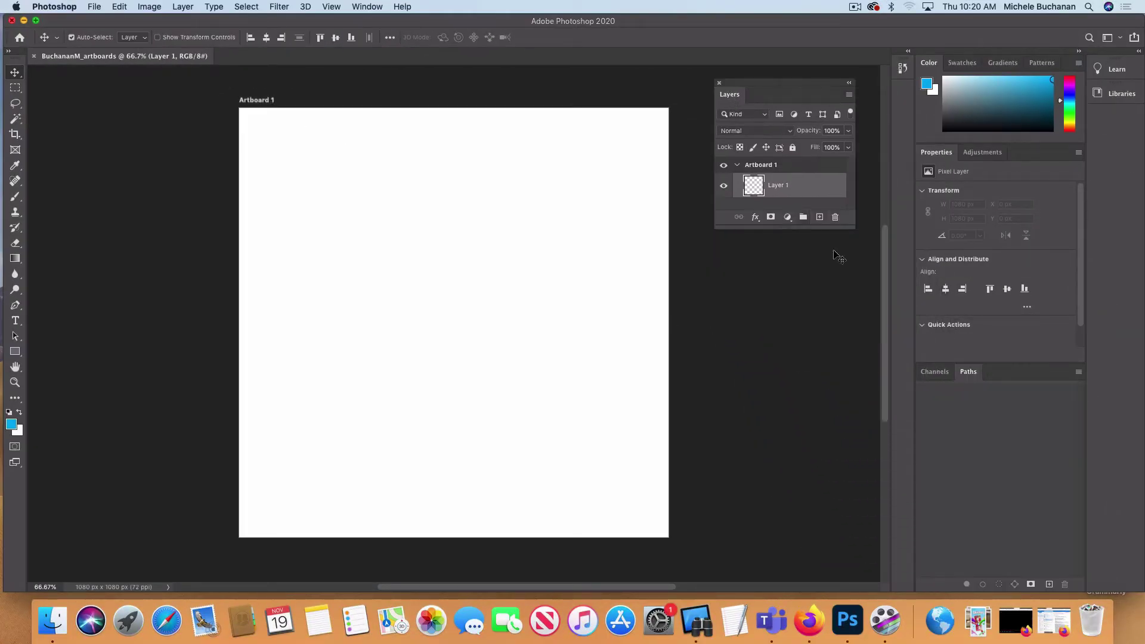
left_click_drag(853, 228, 862, 528)
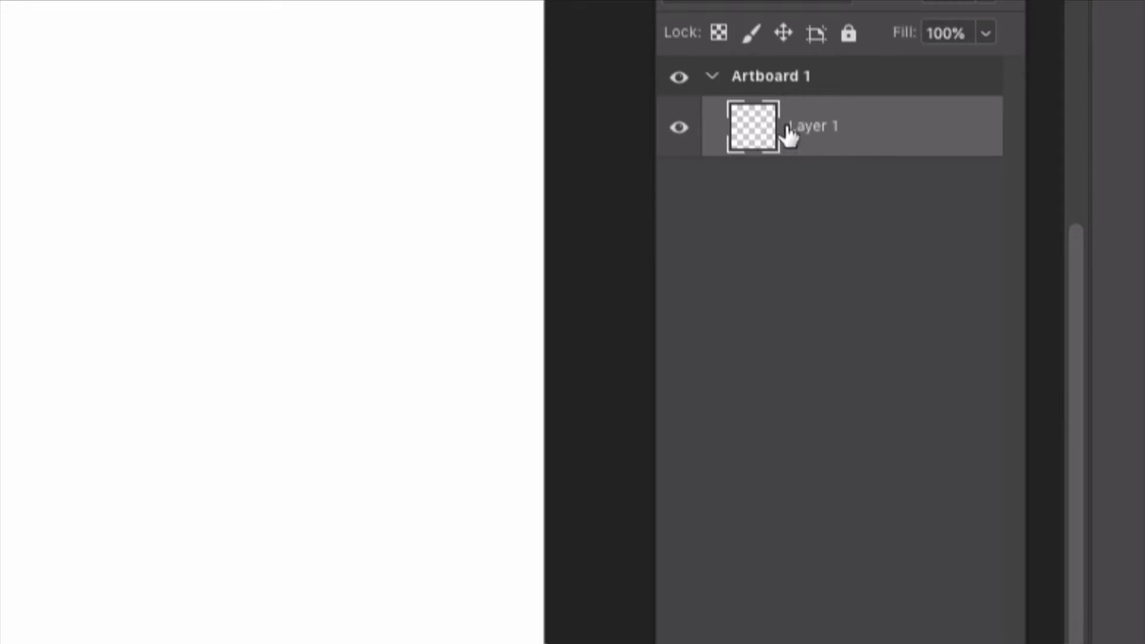
left_click(711, 77)
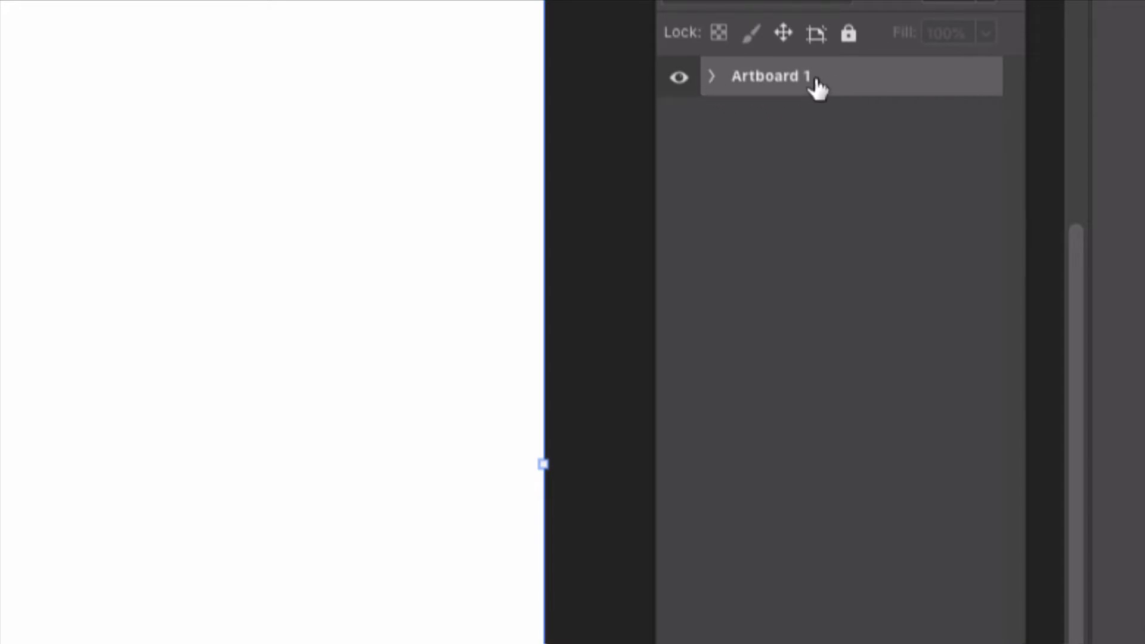
left_click(712, 77)
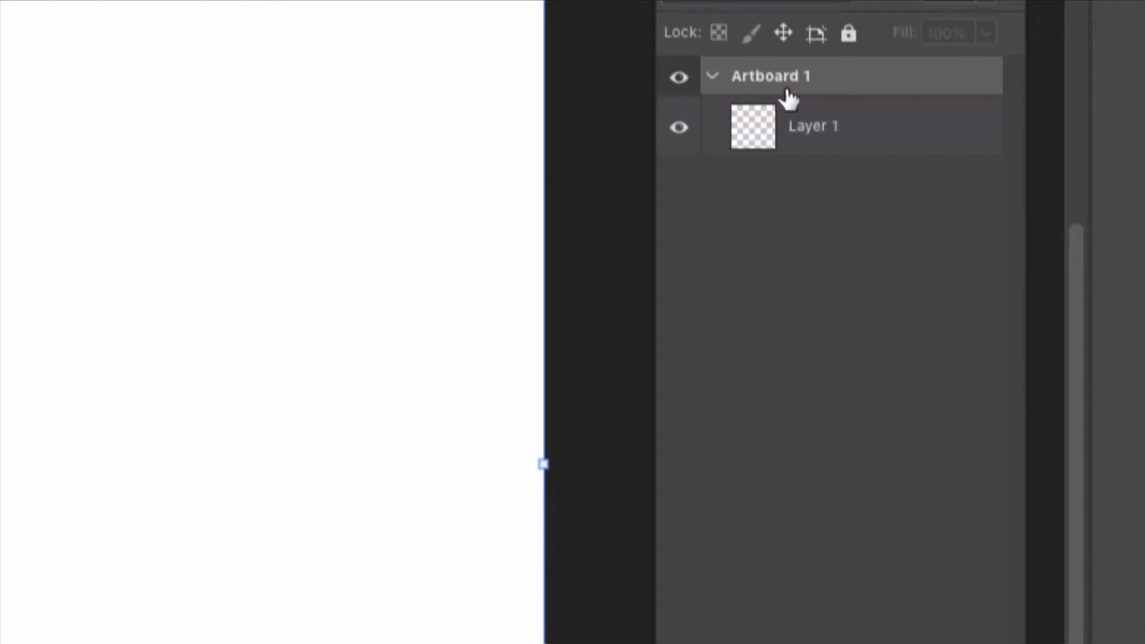
left_click(790, 198)
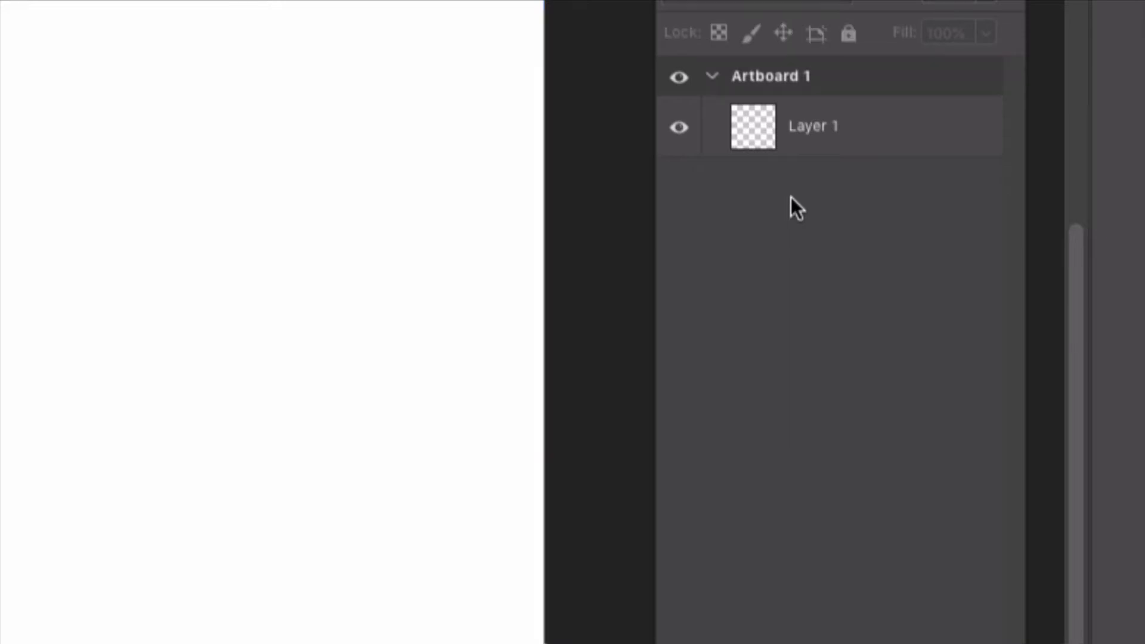
Step: Rename Artboard 1 as CMYK and expand it to show its layers
left_click(712, 79)
left_click(782, 82)
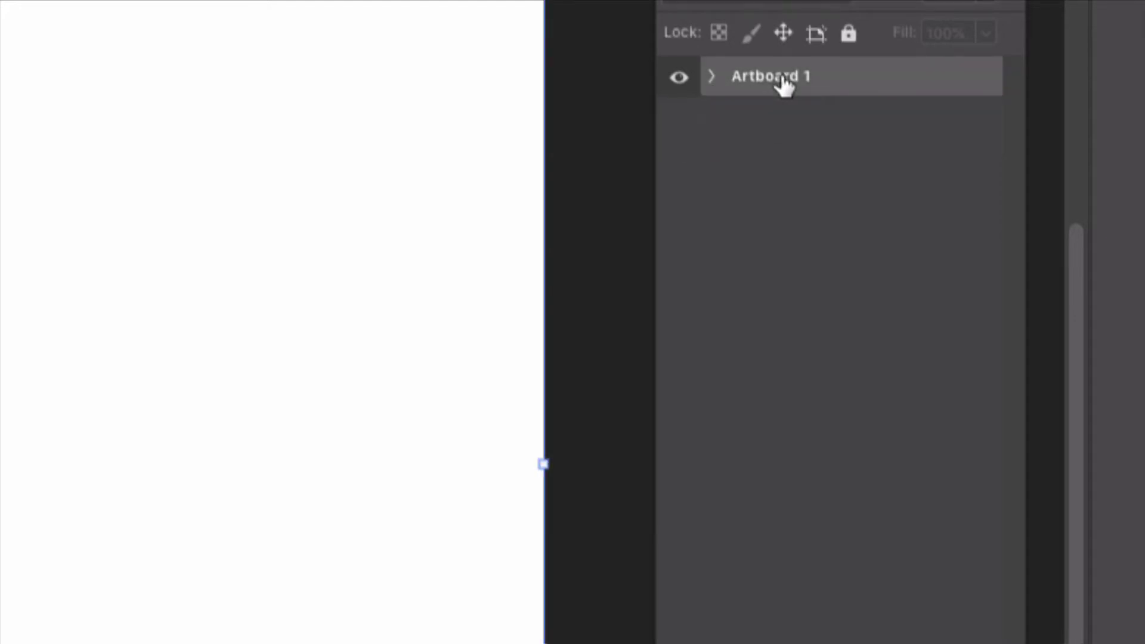
double_click(783, 85)
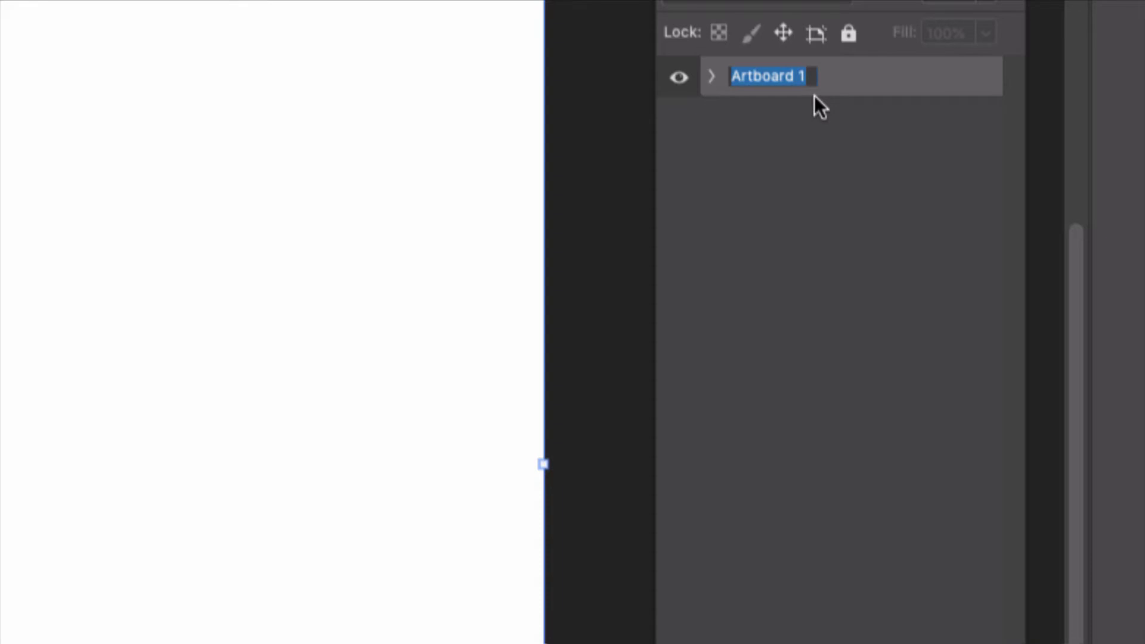
type("CMYK")
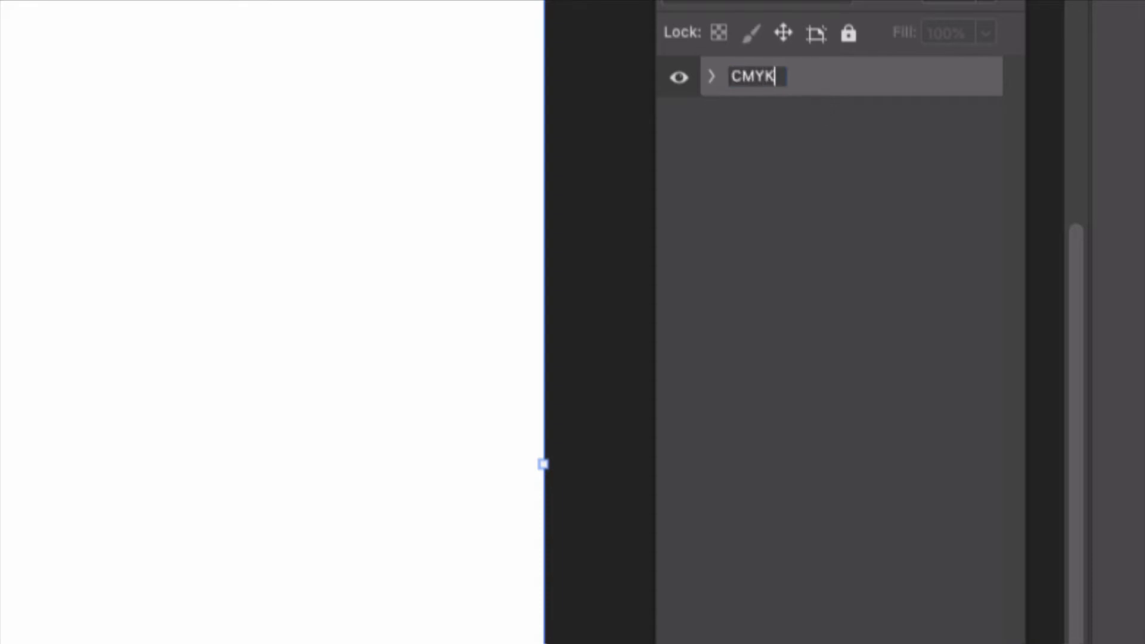
key("Return")
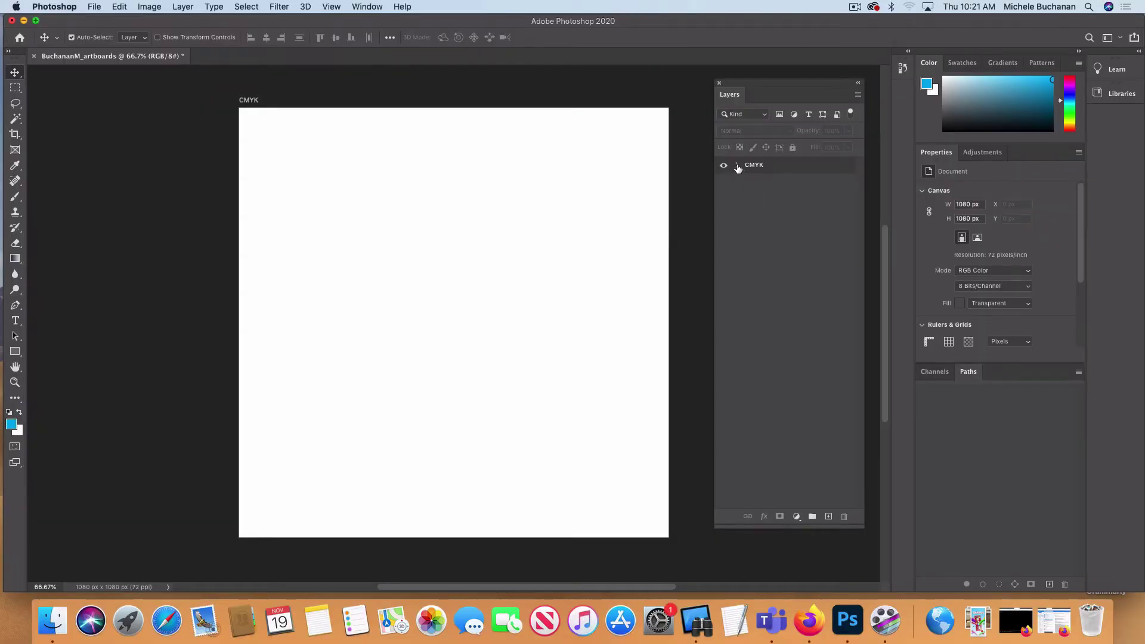
left_click(737, 167)
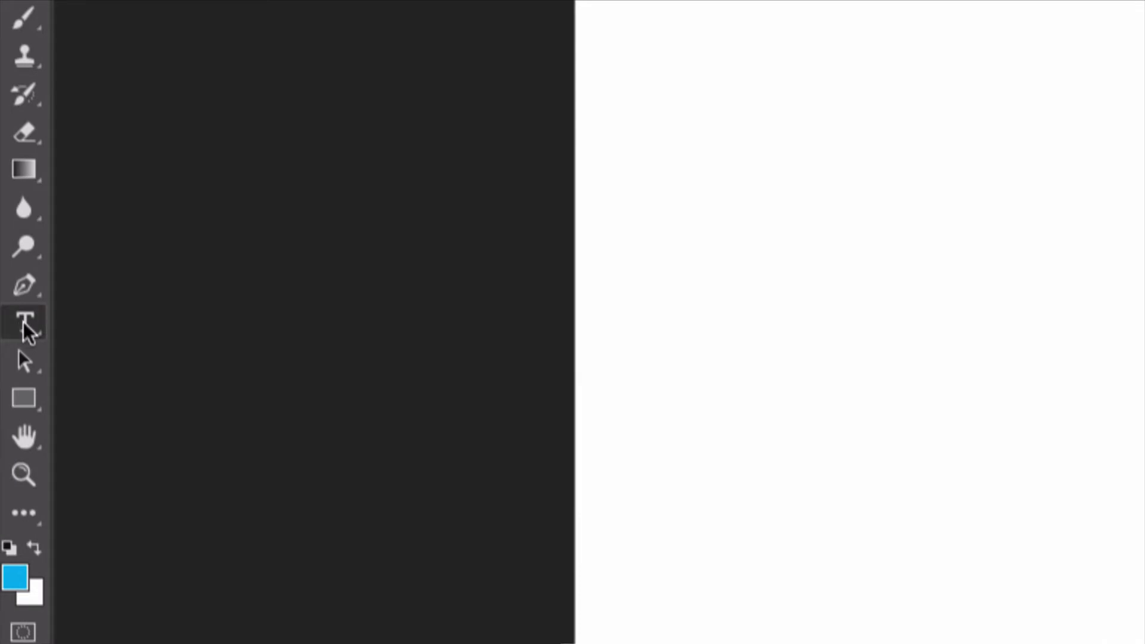
Step: Add a "Lorem Ipsum" placeholder text with the Horizontal Type tool in the upper-left area of the CMYK artboard
right_click(23, 321)
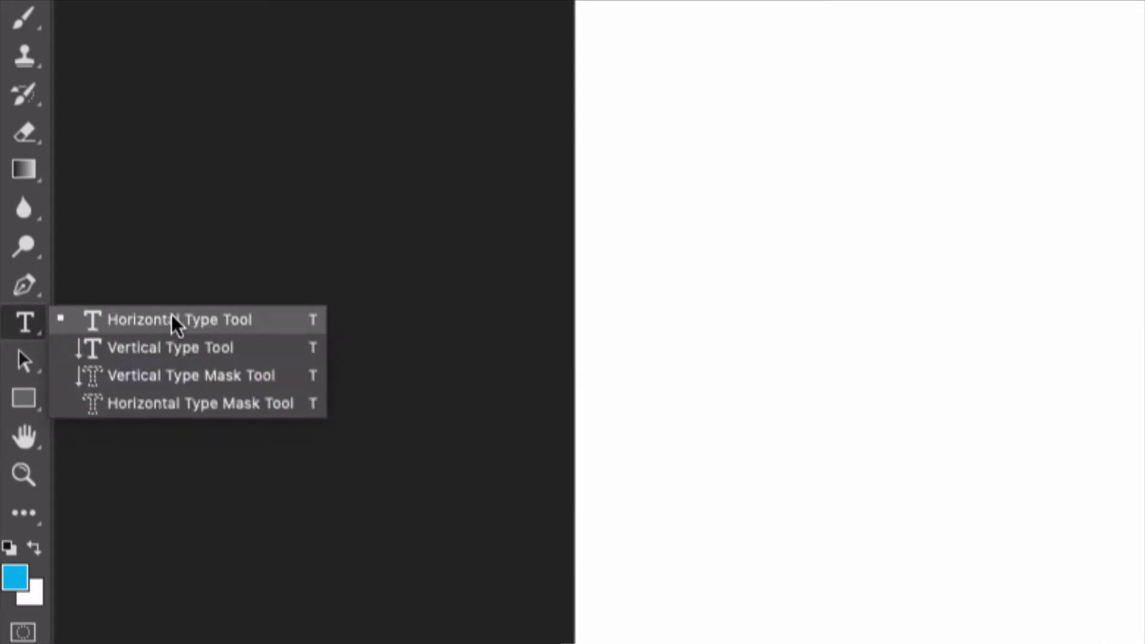
left_click(235, 321)
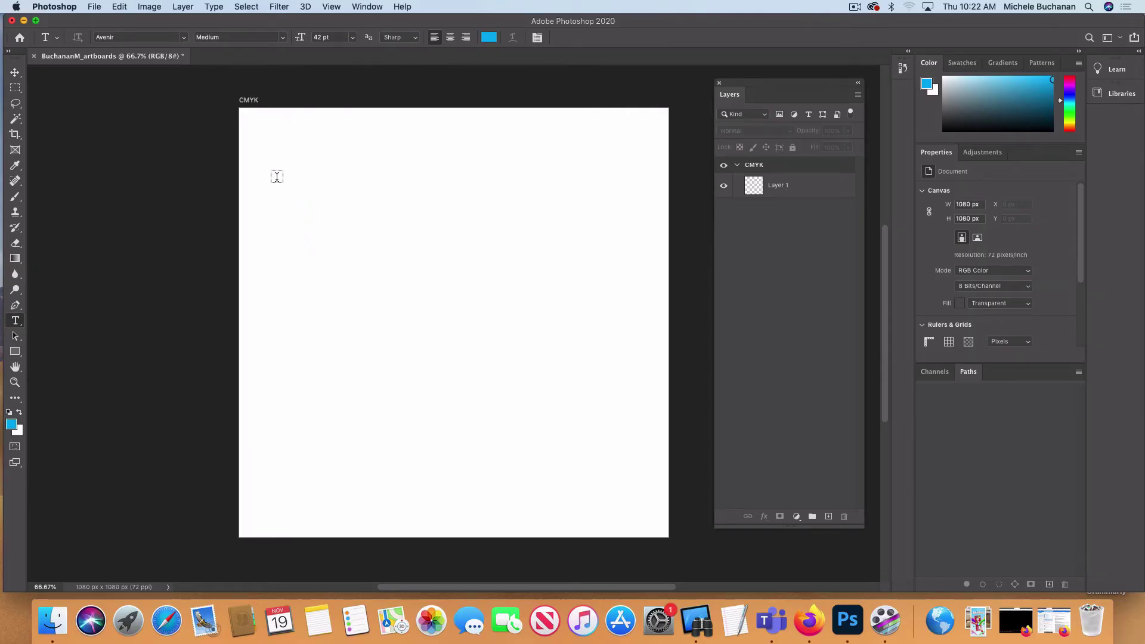
left_click(276, 181)
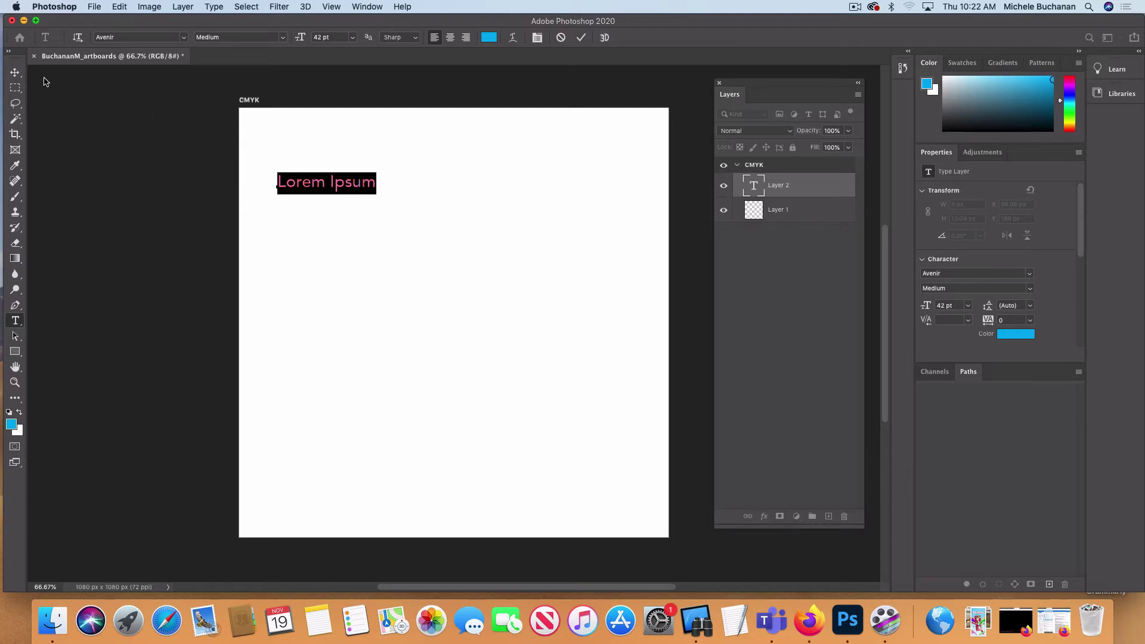
left_click(15, 72)
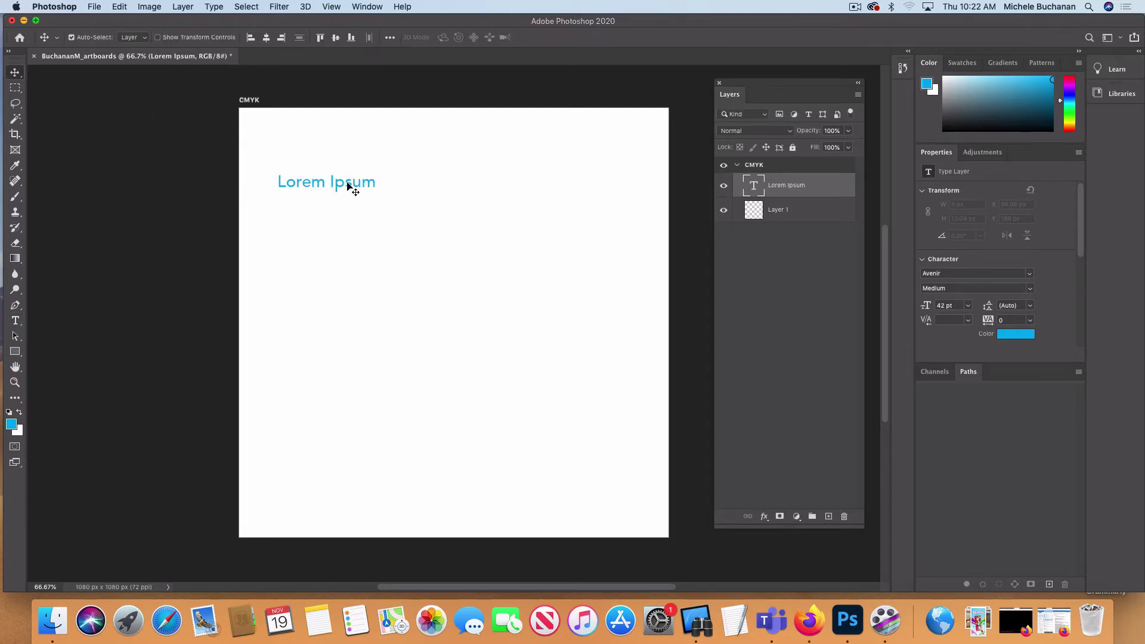
Step: Append "and I add more words and there are many of them" to the Lorem Ipsum point text
double_click(753, 186)
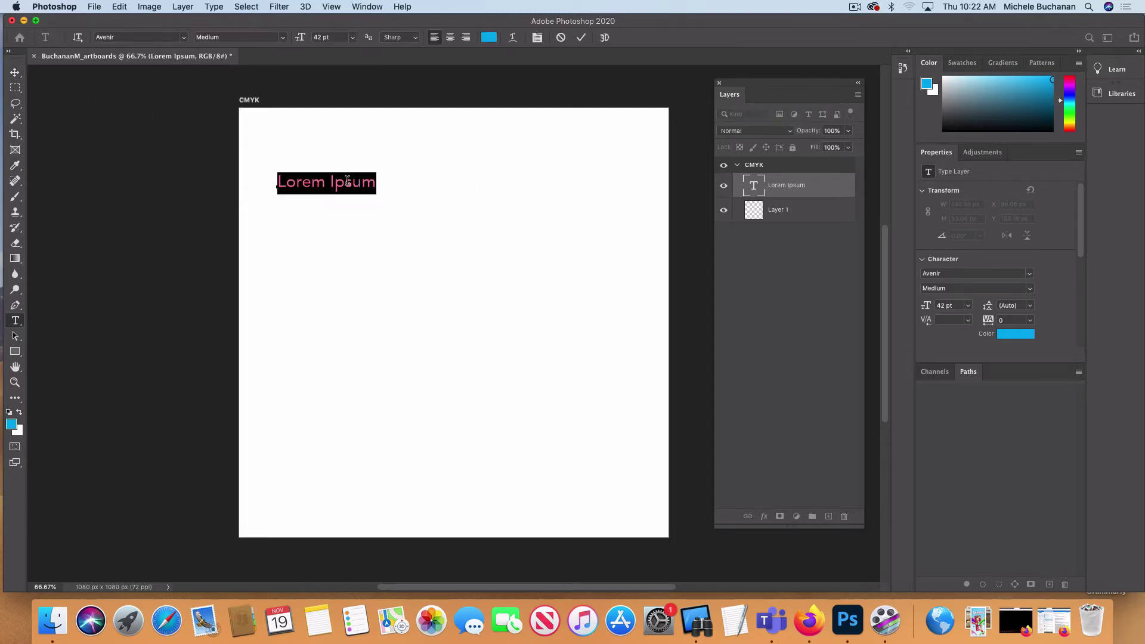
left_click(377, 187)
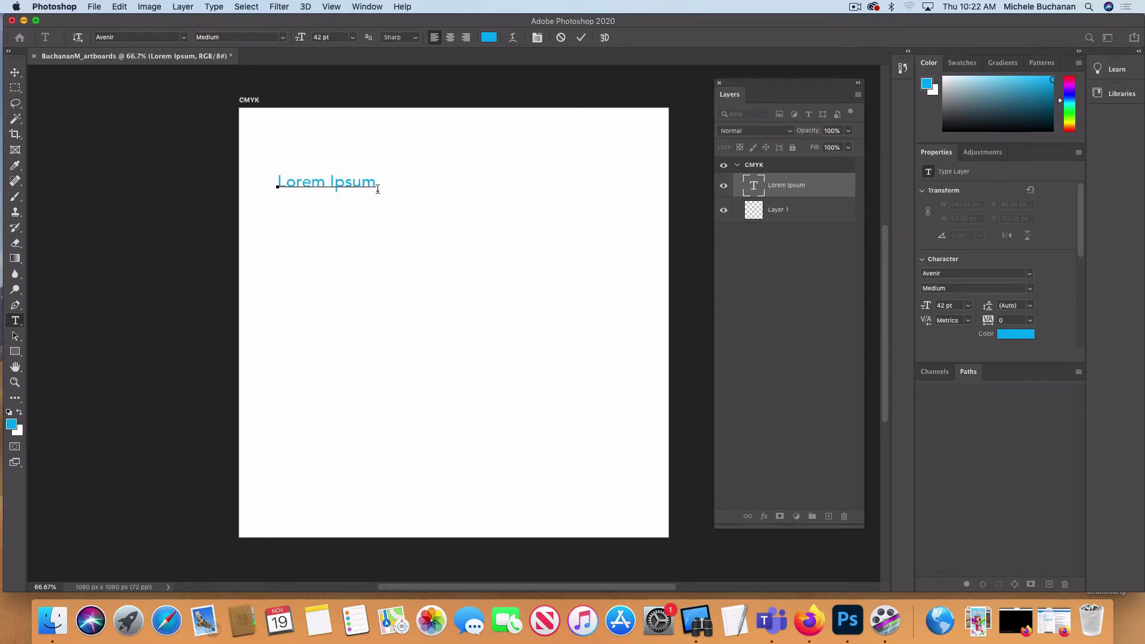
type("ns")
key("BackSpace")
key("BackSpace")
type("and I add more words")
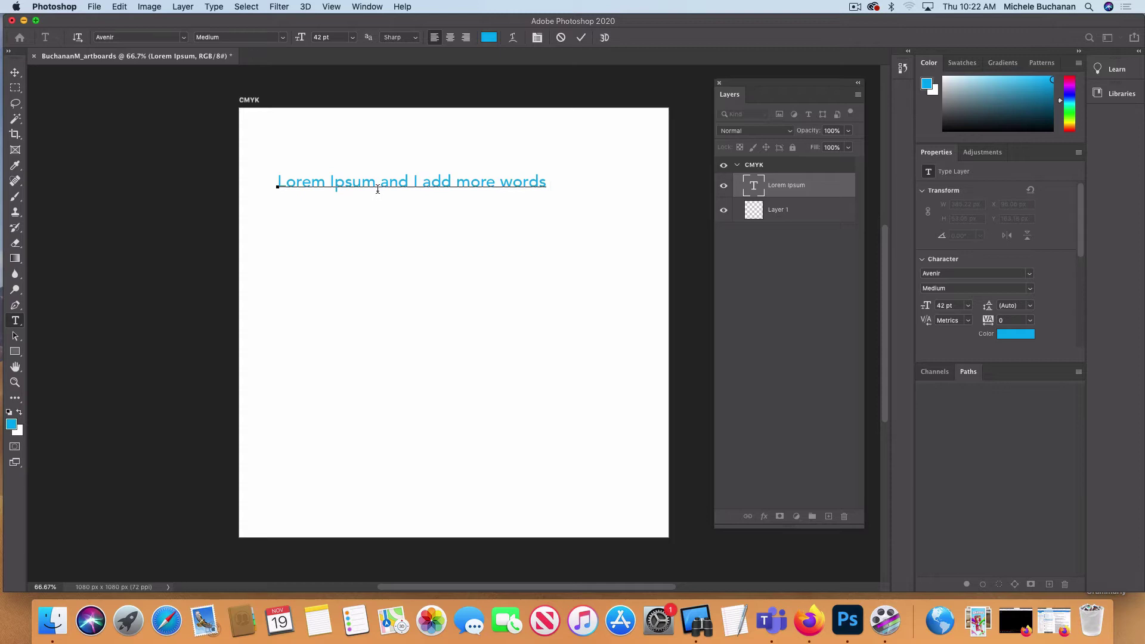
type(" and there are")
type(" more")
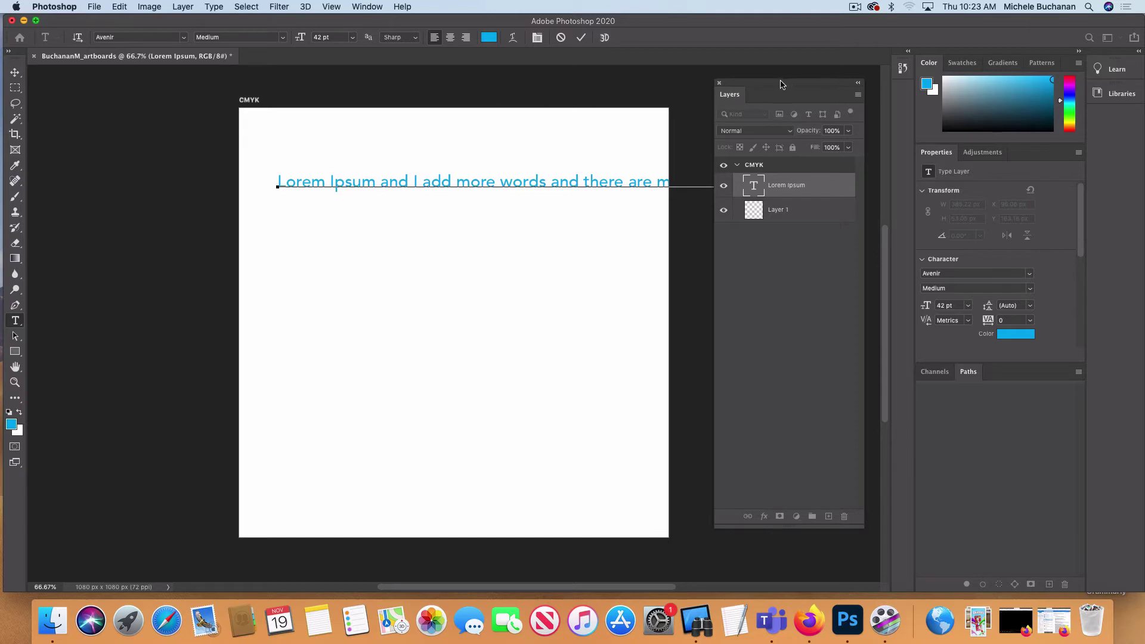
Step: Move the floating Layers panel farther away from the artboard, and delete the Lorem Ipsum text layer
left_click_drag(780, 86, 865, 86)
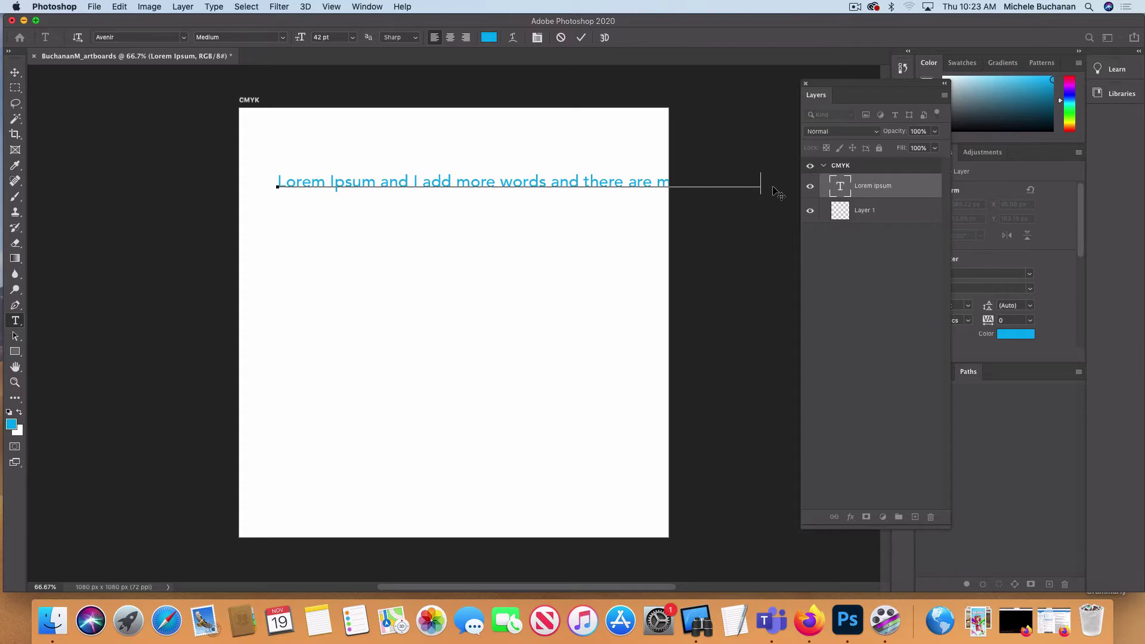
key("Escape")
key("v")
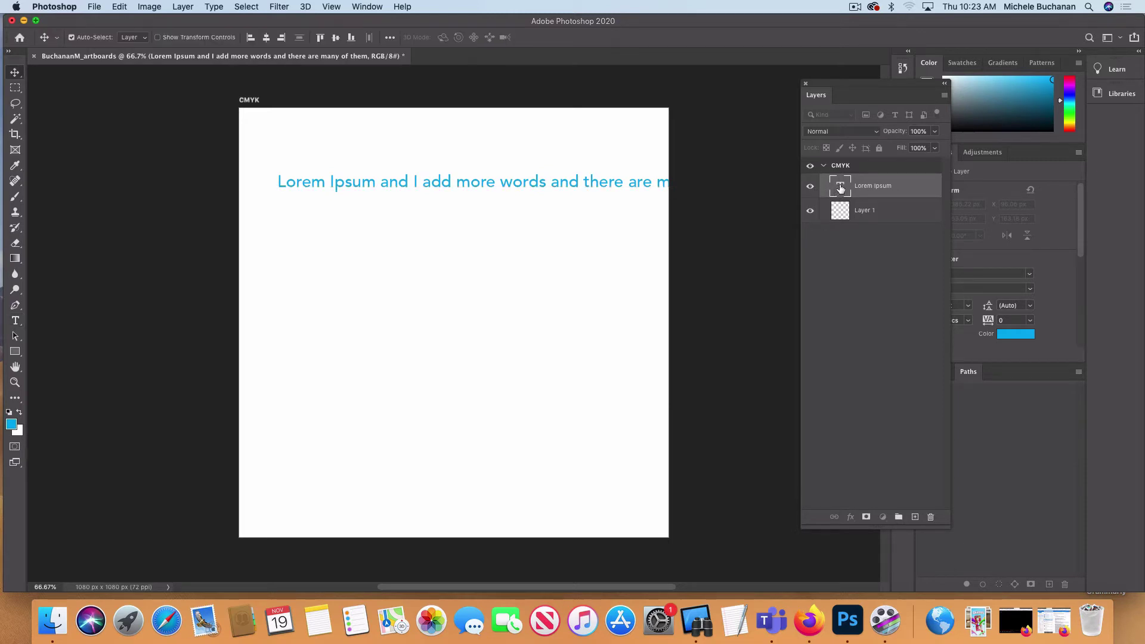
left_click_drag(841, 188, 931, 516)
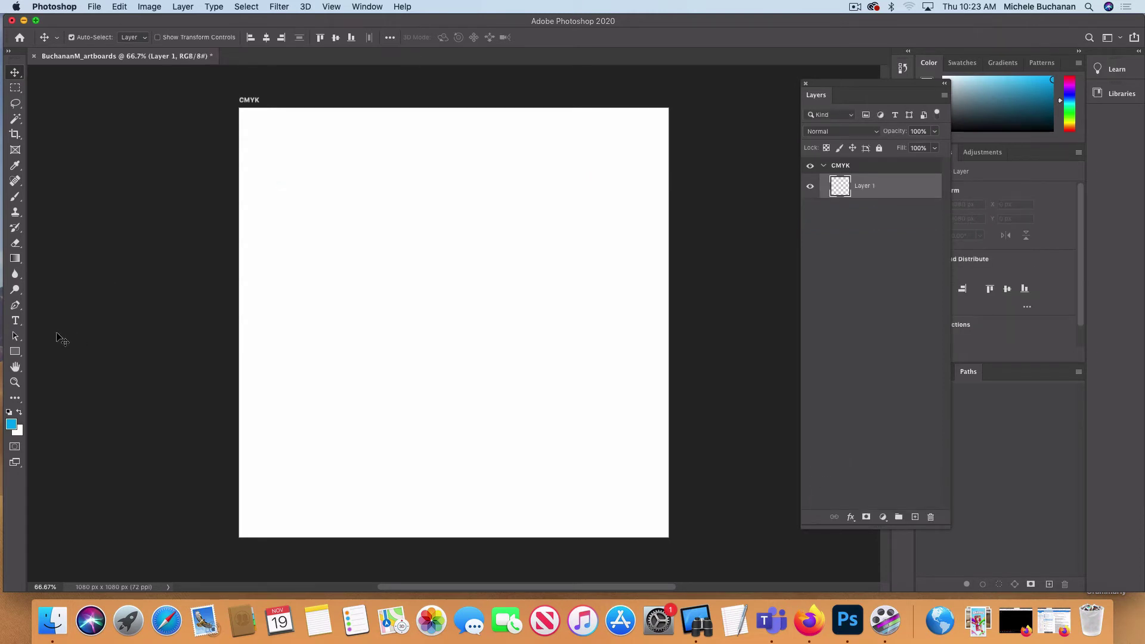
Step: Create a placeholder paragraph text box about 888 x 268 px in the upper part of the CMYK artboard with the Horizontal Type tool
left_click(16, 322)
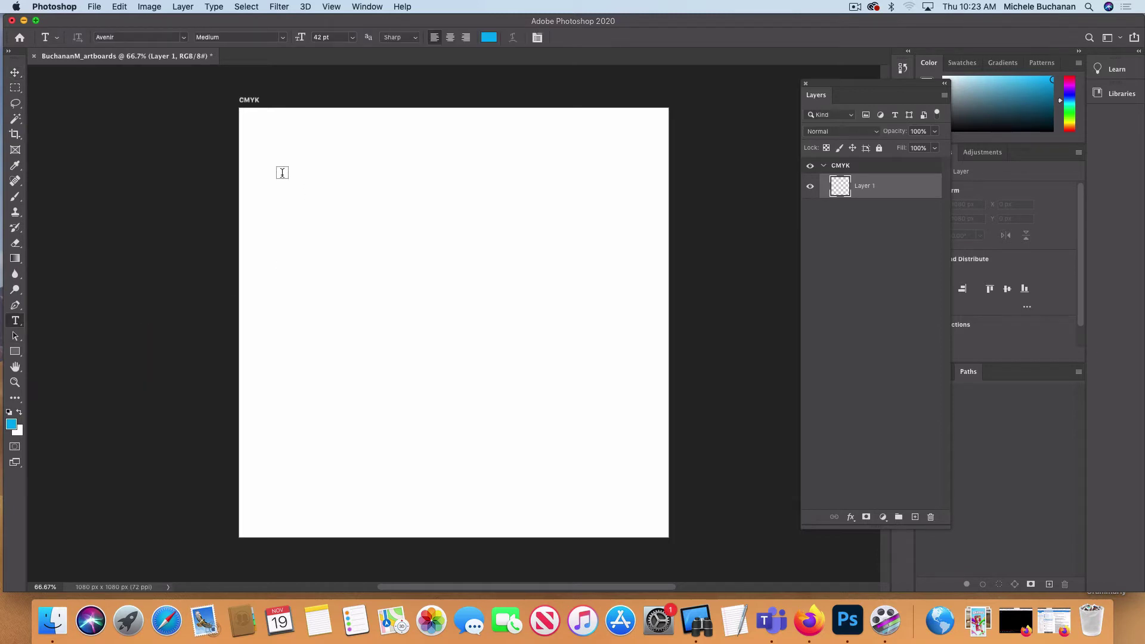
left_click_drag(274, 155, 627, 261)
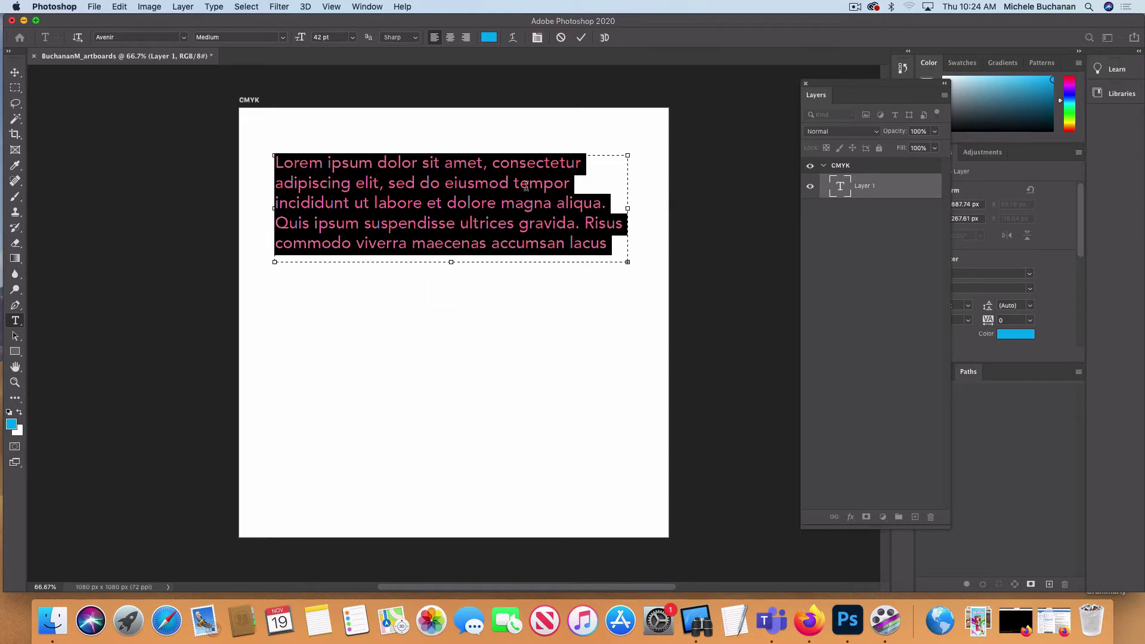
left_click(844, 186)
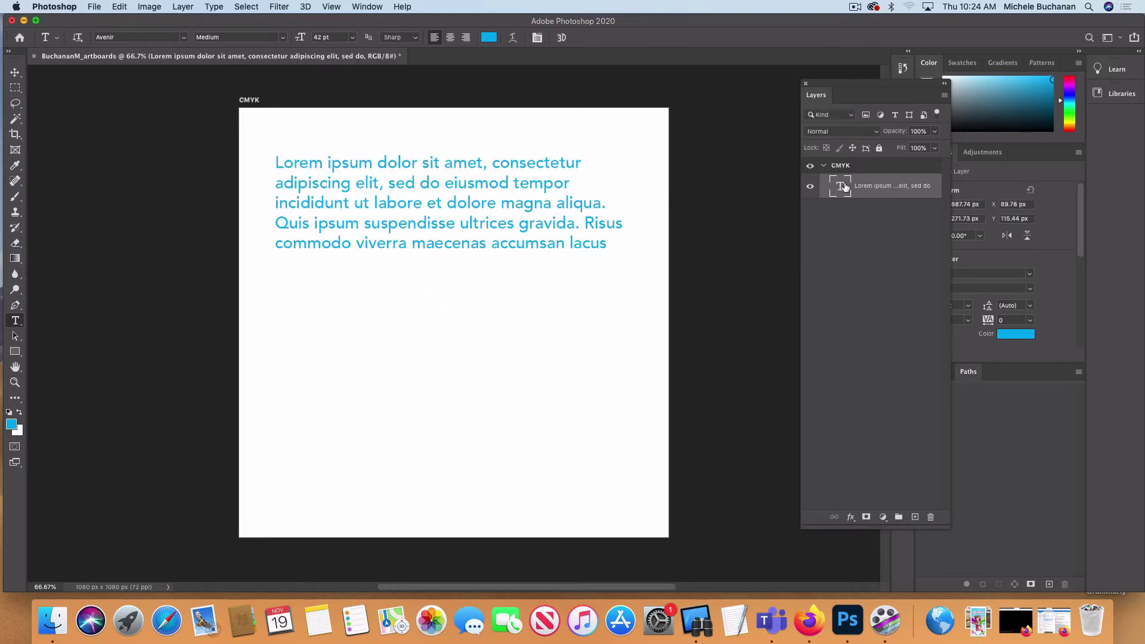
Step: Reopen the Lorem ipsum paragraph for editing and reshape its text box to about 894 px wide and 441 px high
double_click(843, 186)
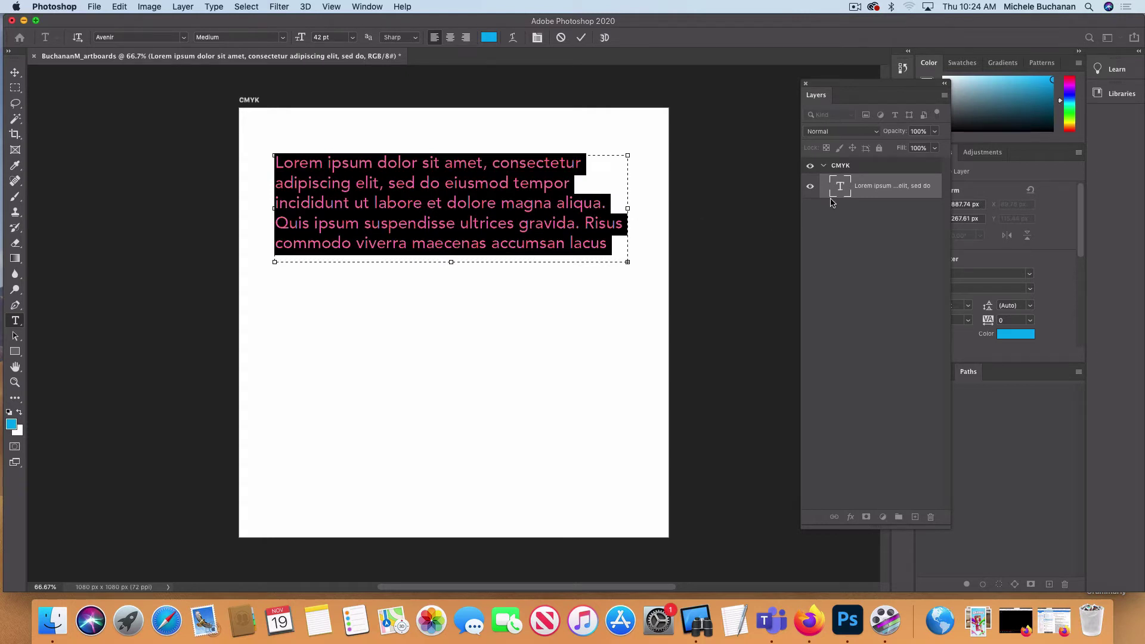
left_click(833, 221)
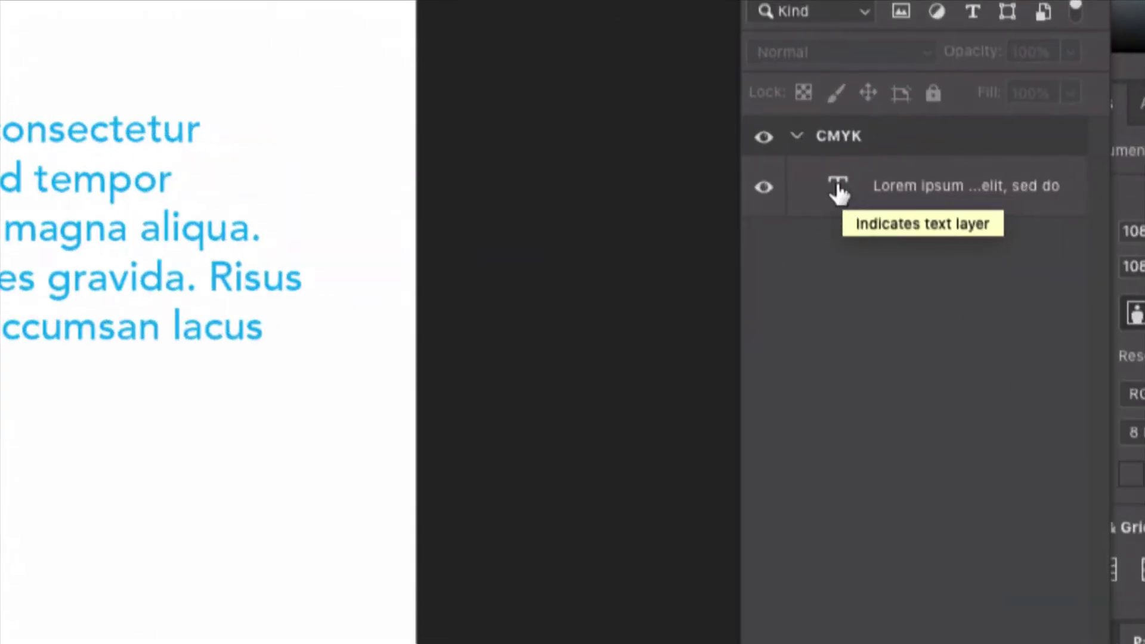
left_click(840, 189)
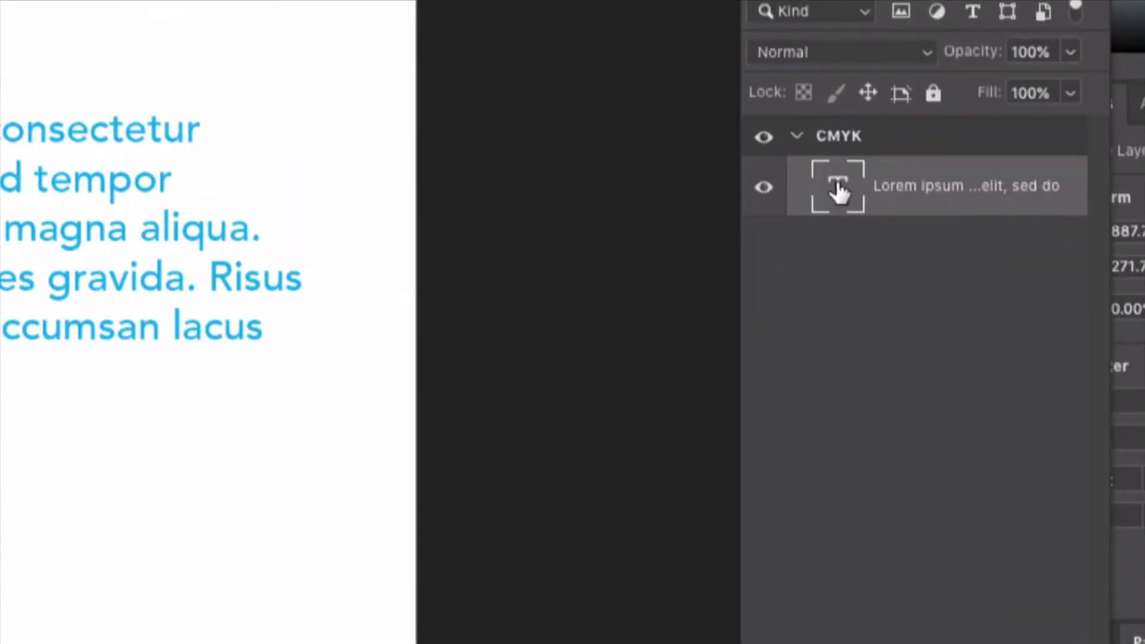
double_click(841, 189)
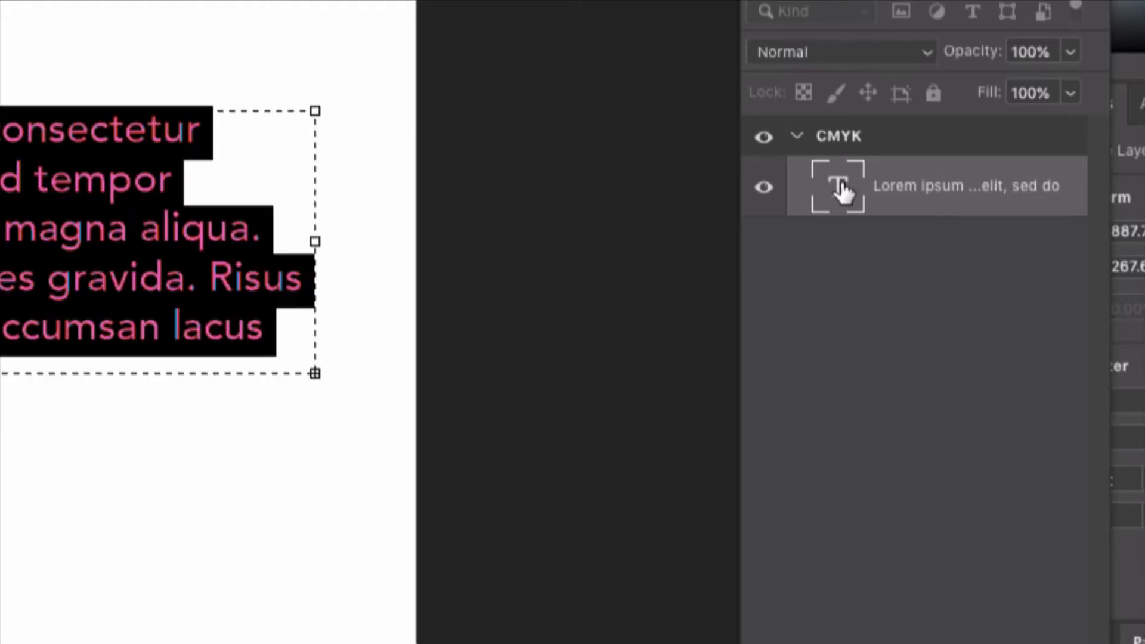
key("ctrl")
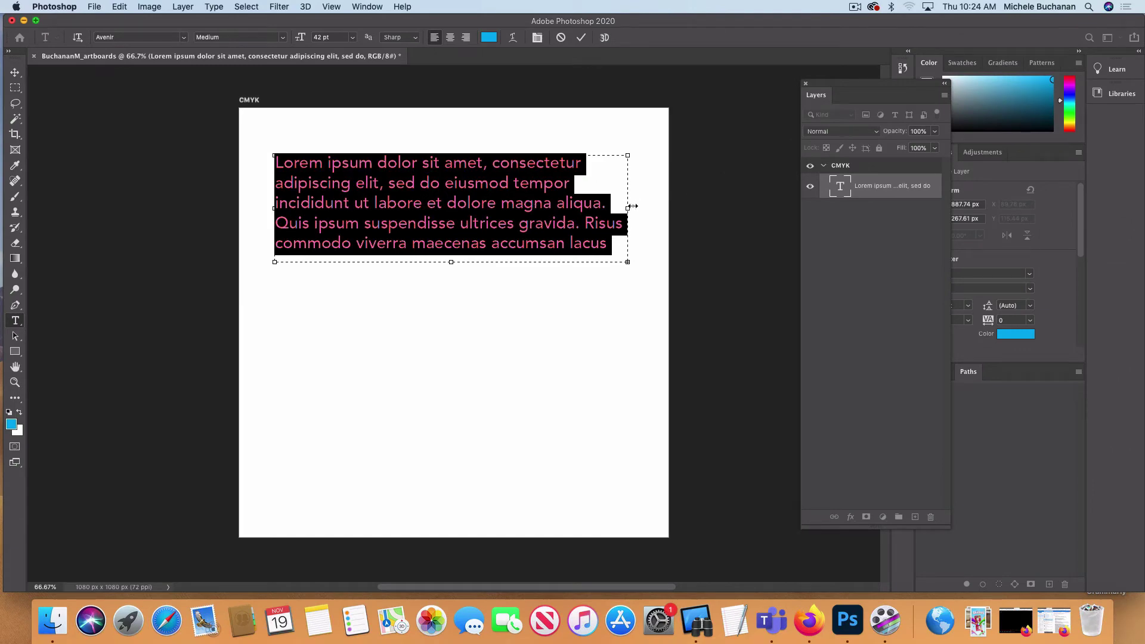
left_click_drag(627, 207, 499, 207)
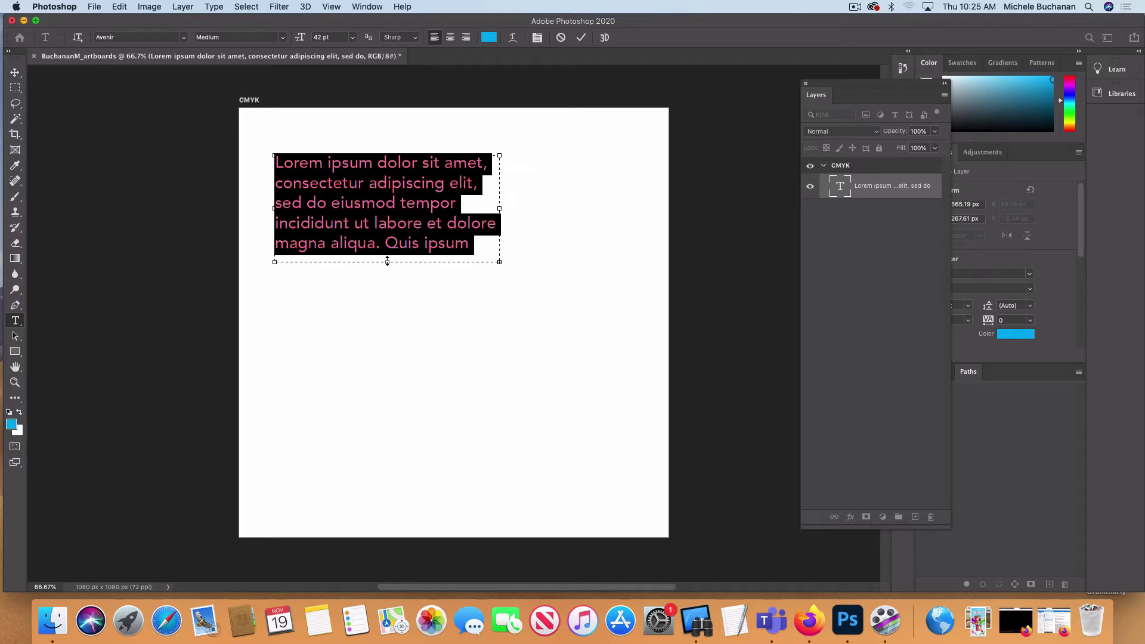
left_click_drag(387, 262, 391, 327)
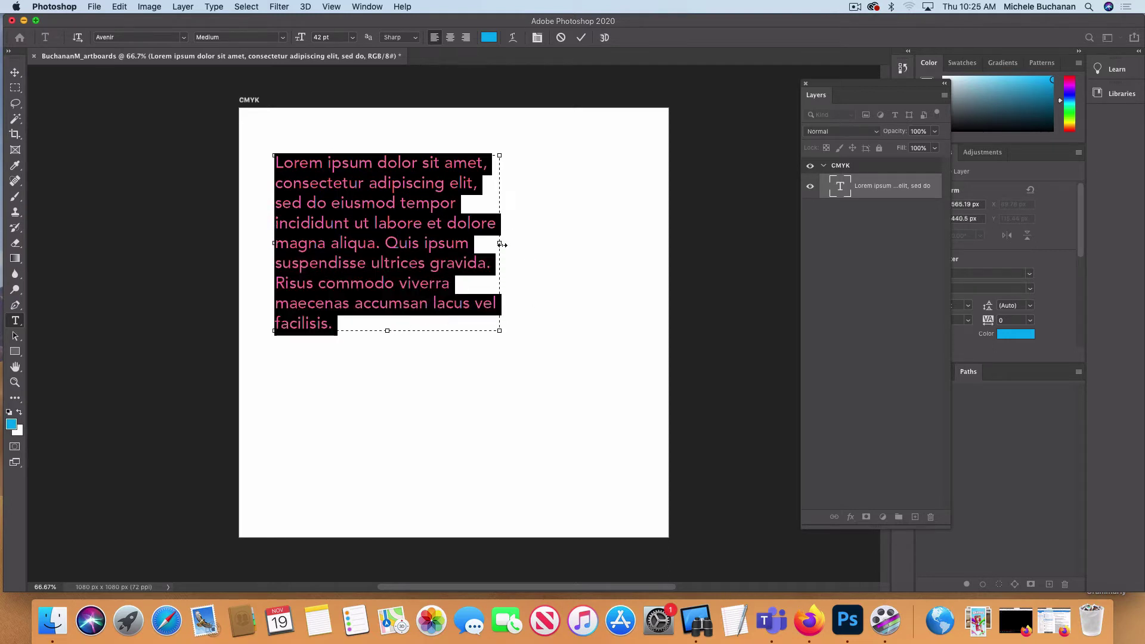
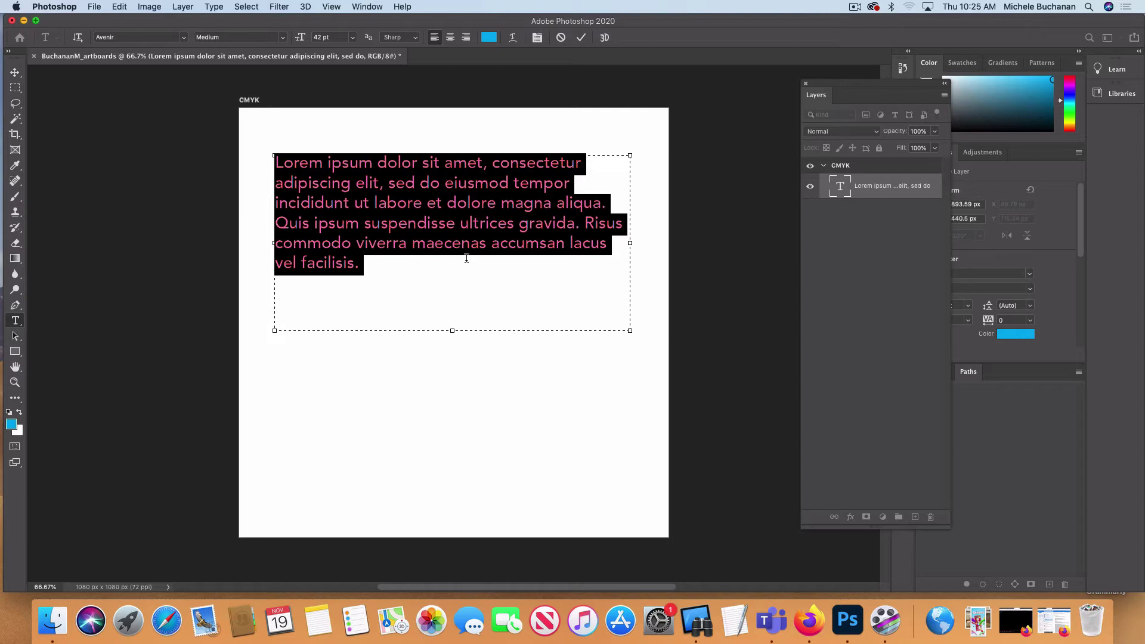
Step: Replace the placeholder paragraph with the word "CMYK" and select the whole word
type("CMY")
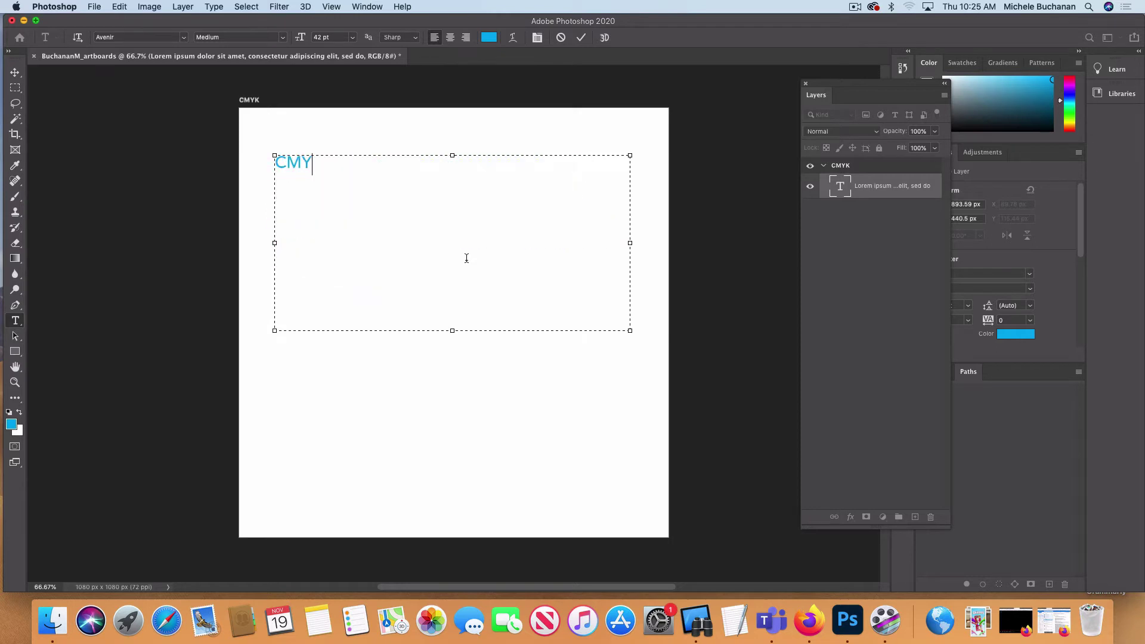
type("K")
key("super")
key("super+a")
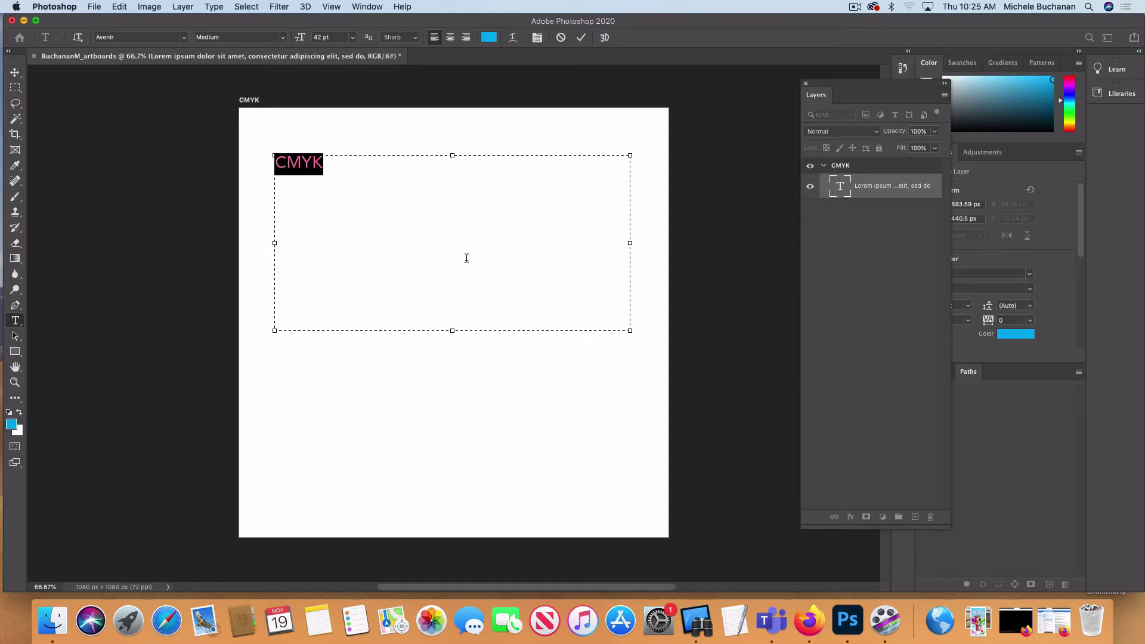
left_click(135, 36)
left_click(184, 38)
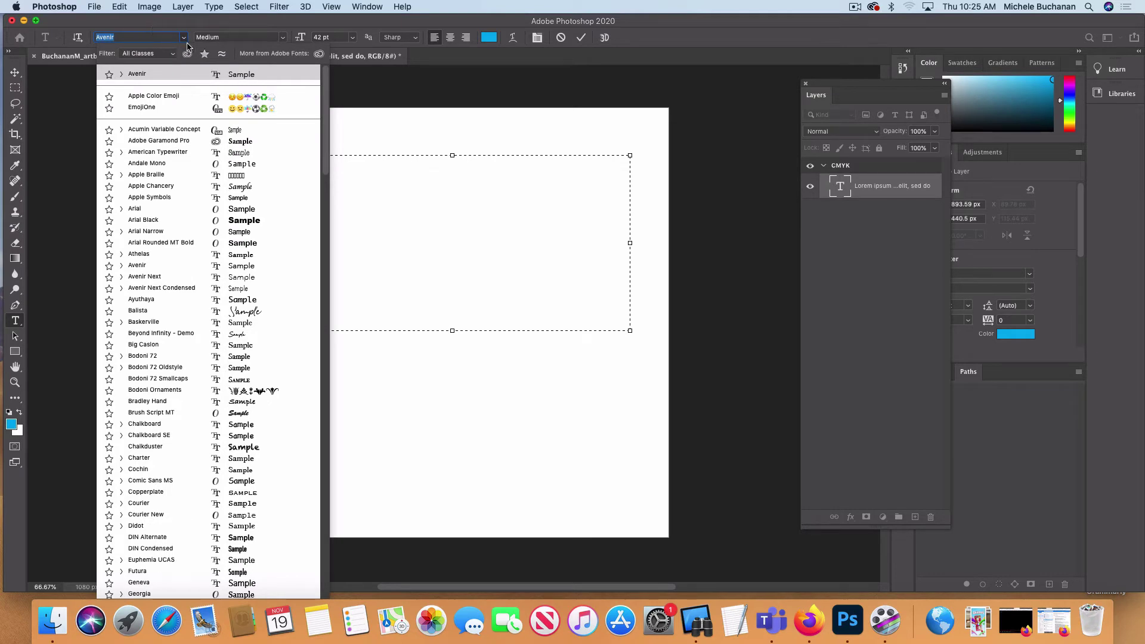
left_click(184, 38)
left_click(183, 38)
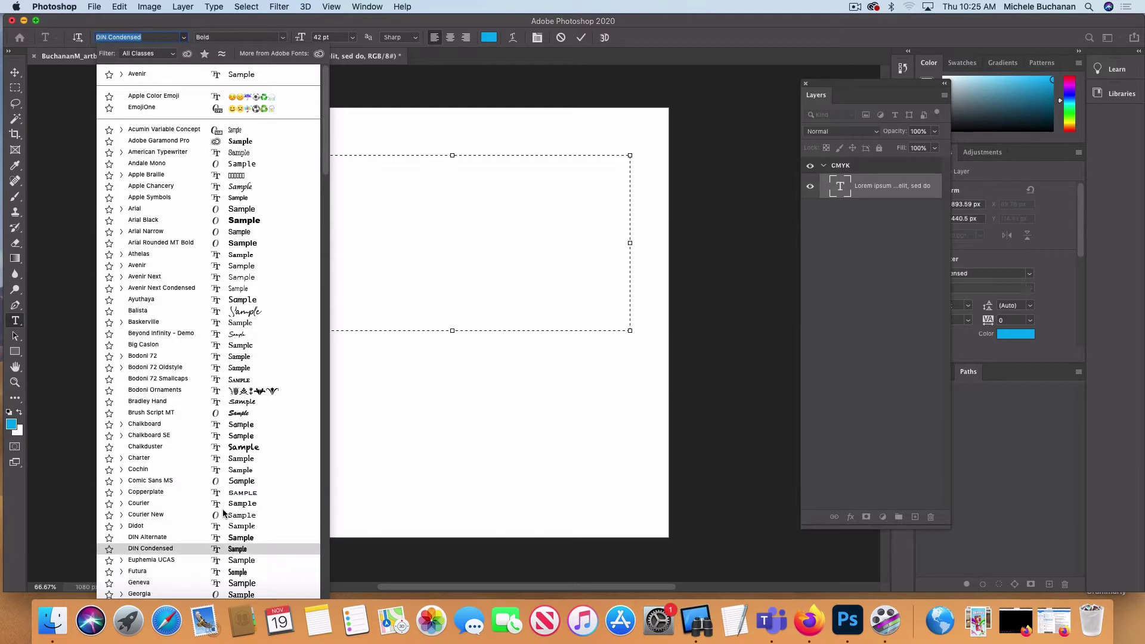
left_click(88, 92)
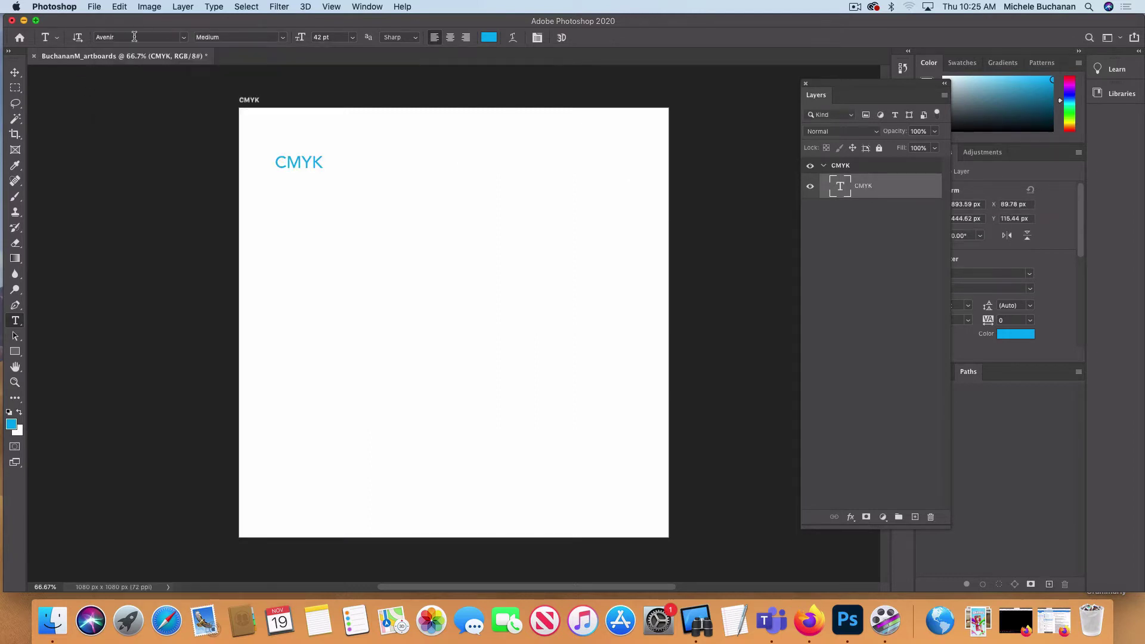
Step: Select the CMYK title text and try out other fonts on it, such as Athelas, Baskerville, Georgia and Iowan Old Style
double_click(840, 190)
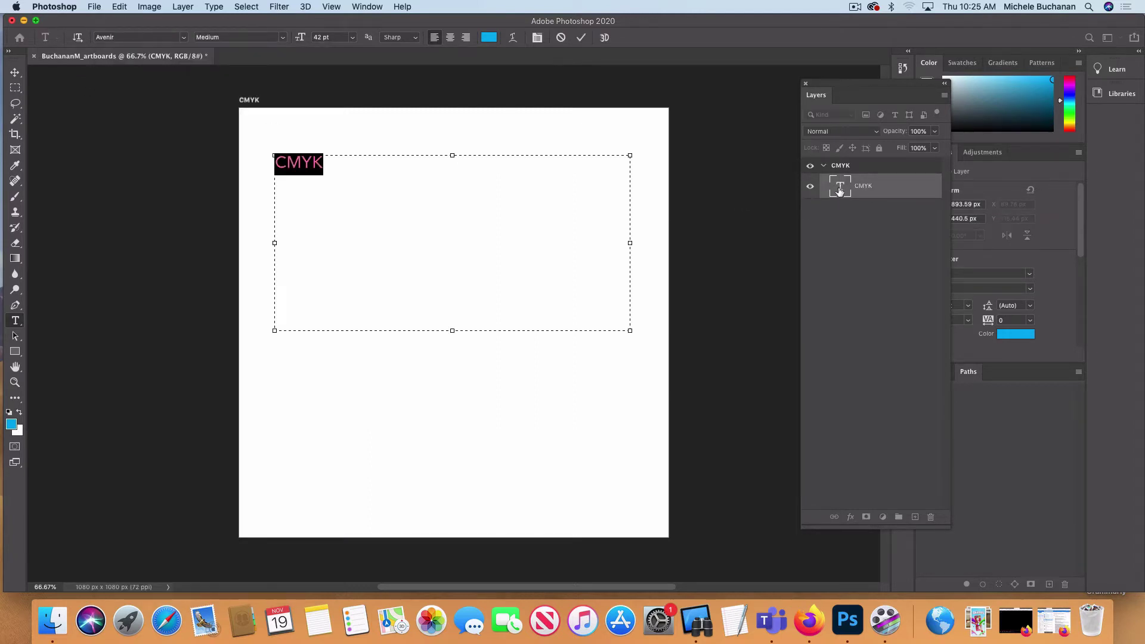
left_click(128, 37)
left_click(128, 37)
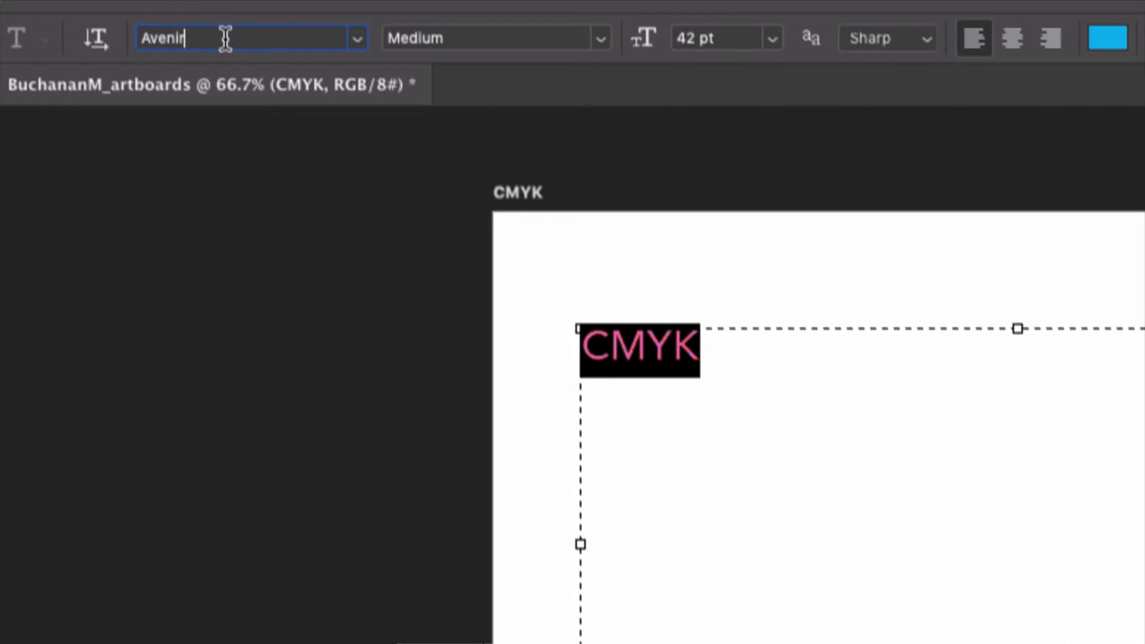
scroll(225, 39, "up", 4)
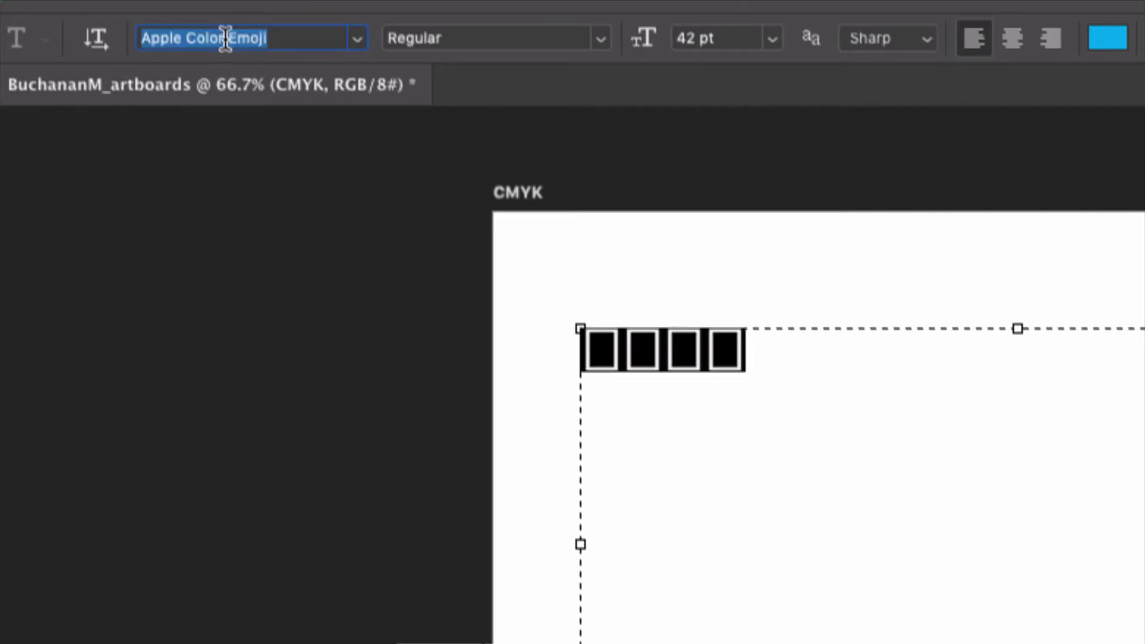
scroll(226, 39, "down", 4)
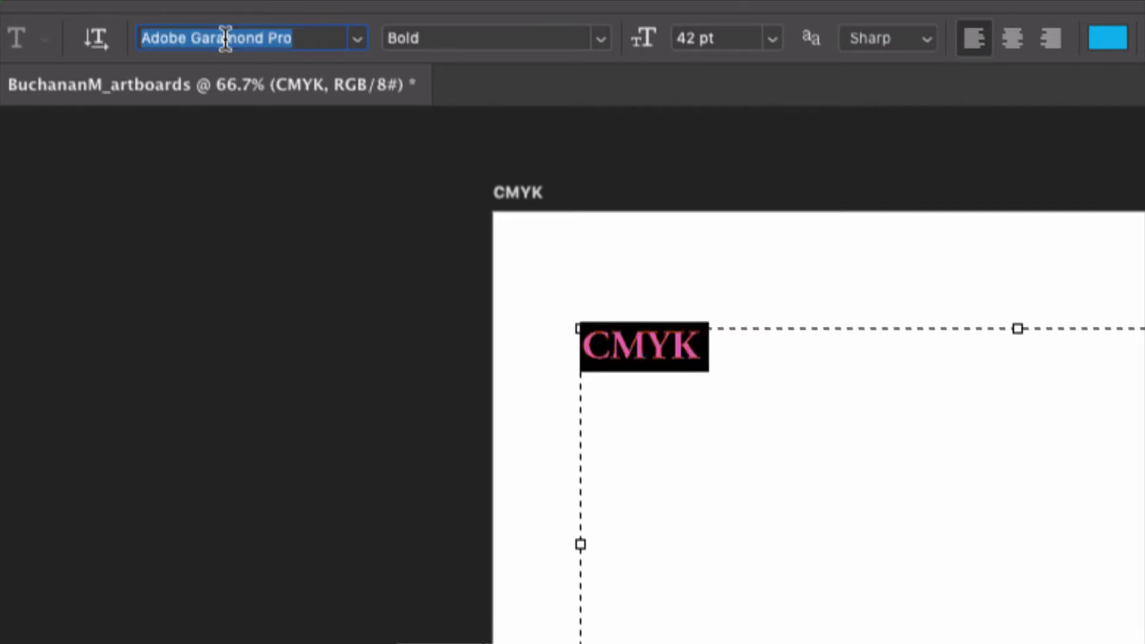
scroll(225, 39, "down", 4)
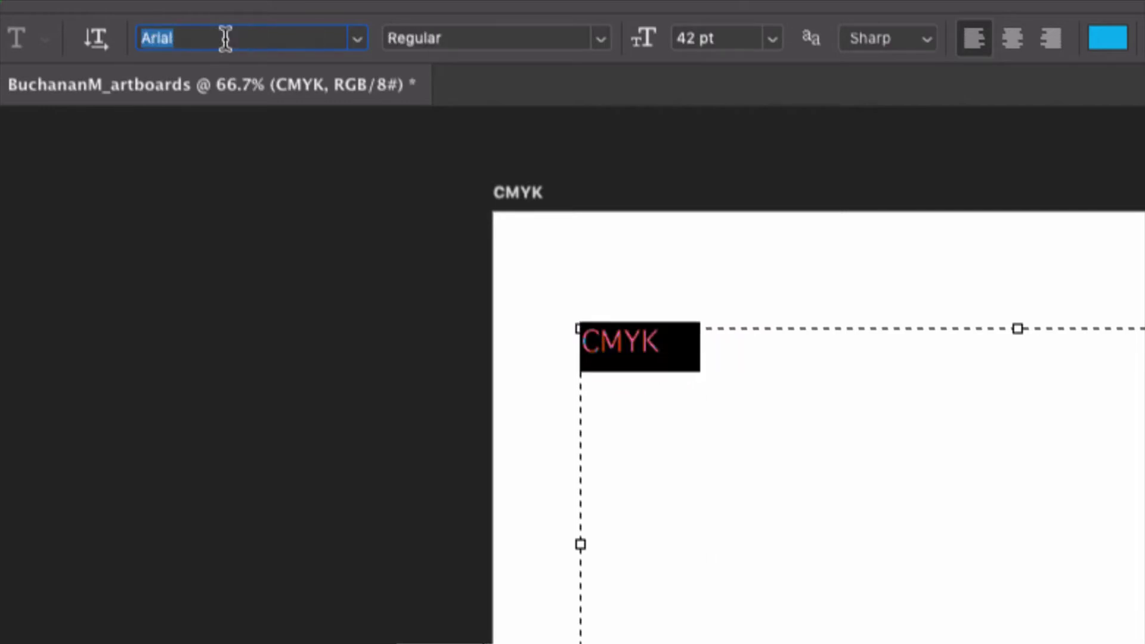
scroll(226, 39, "down", 5)
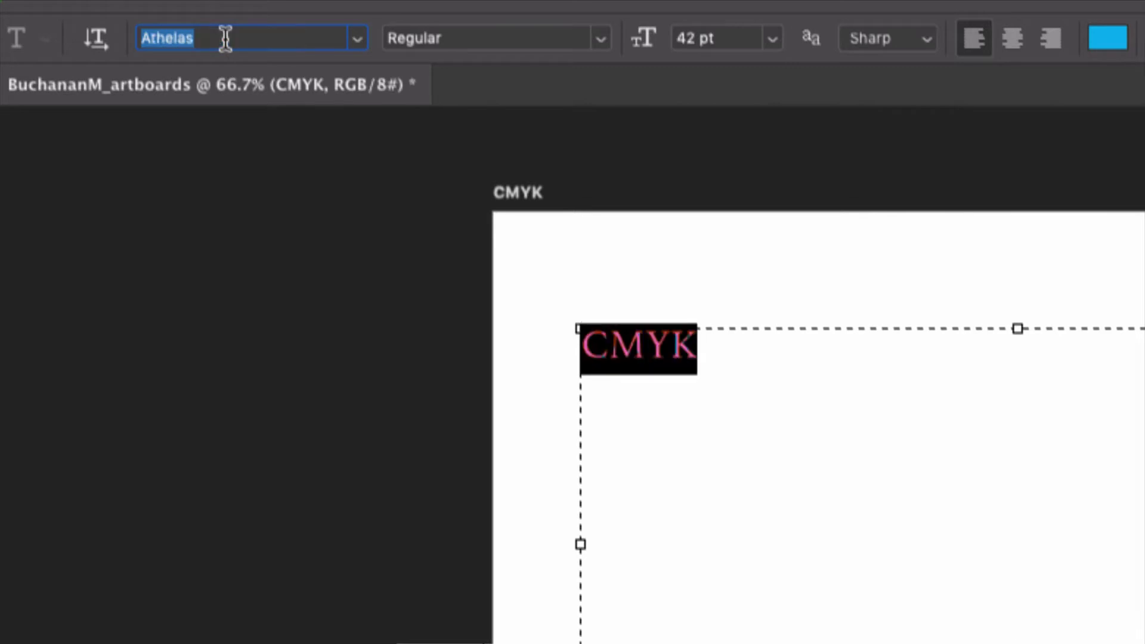
scroll(225, 38, "down", 8)
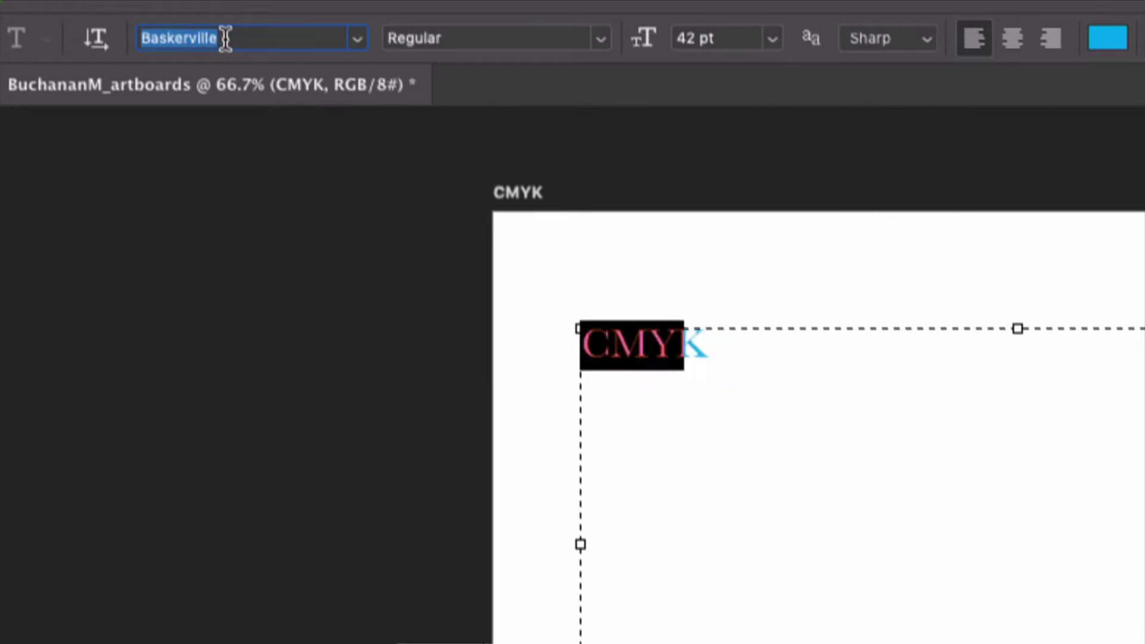
scroll(226, 39, "down", 8)
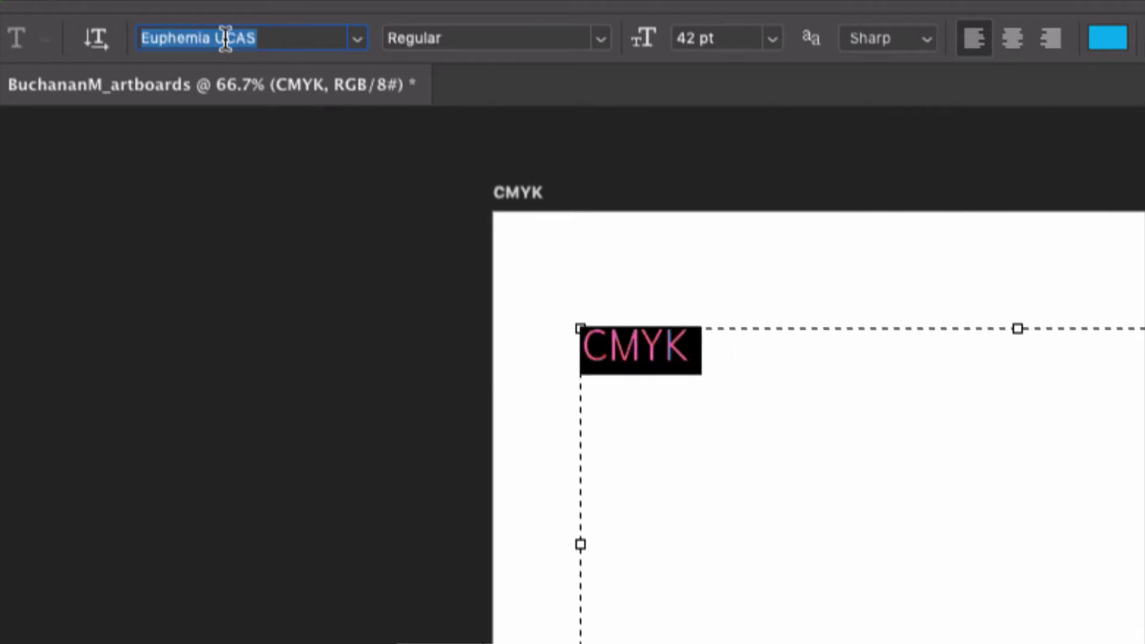
scroll(225, 39, "down", 12)
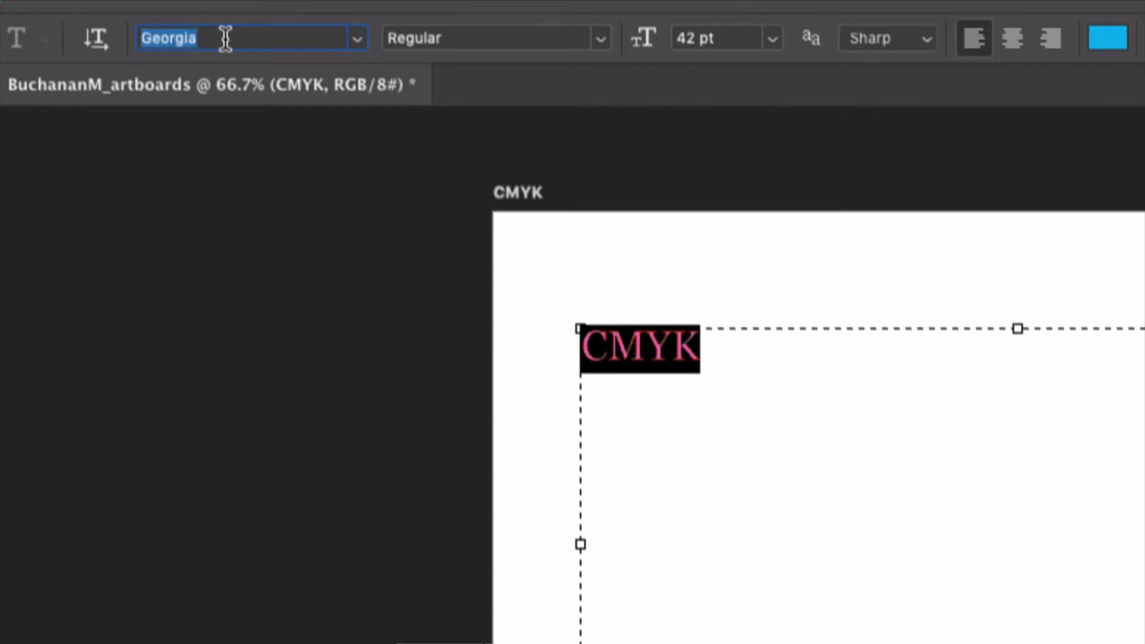
scroll(225, 39, "down", 6)
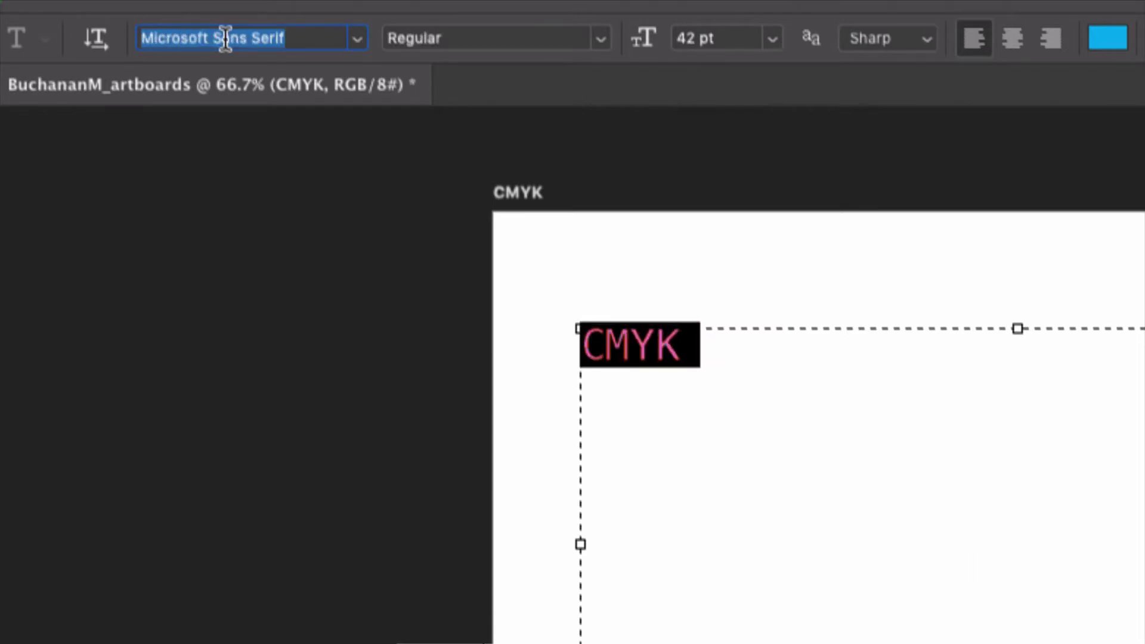
scroll(225, 39, "up", 4)
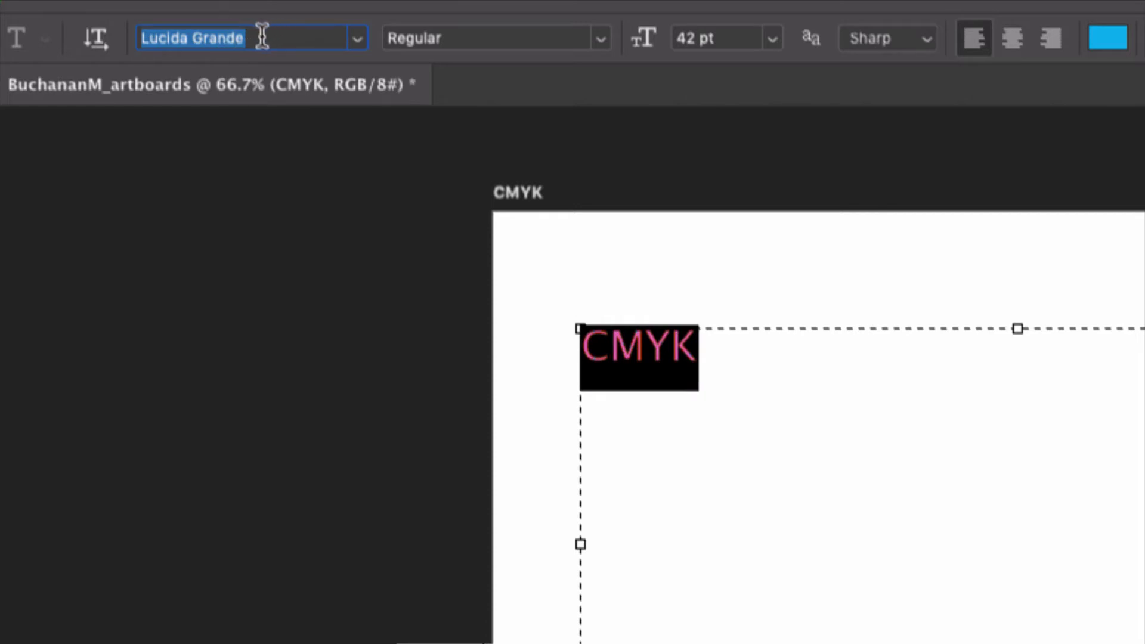
scroll(262, 37, "up", 8)
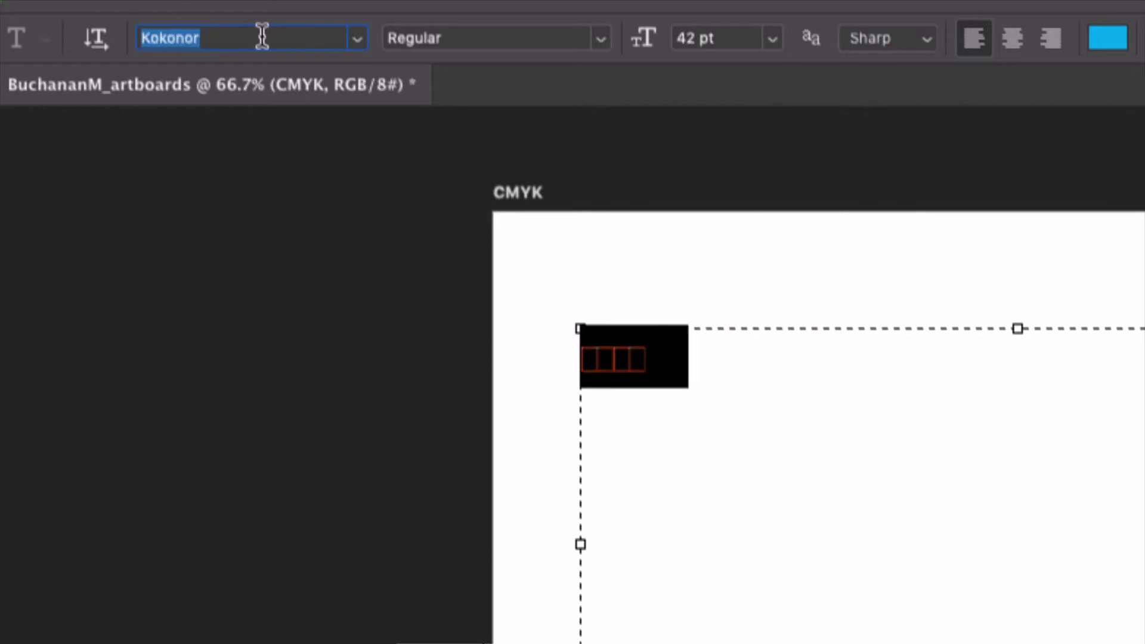
scroll(261, 38, "up", 5)
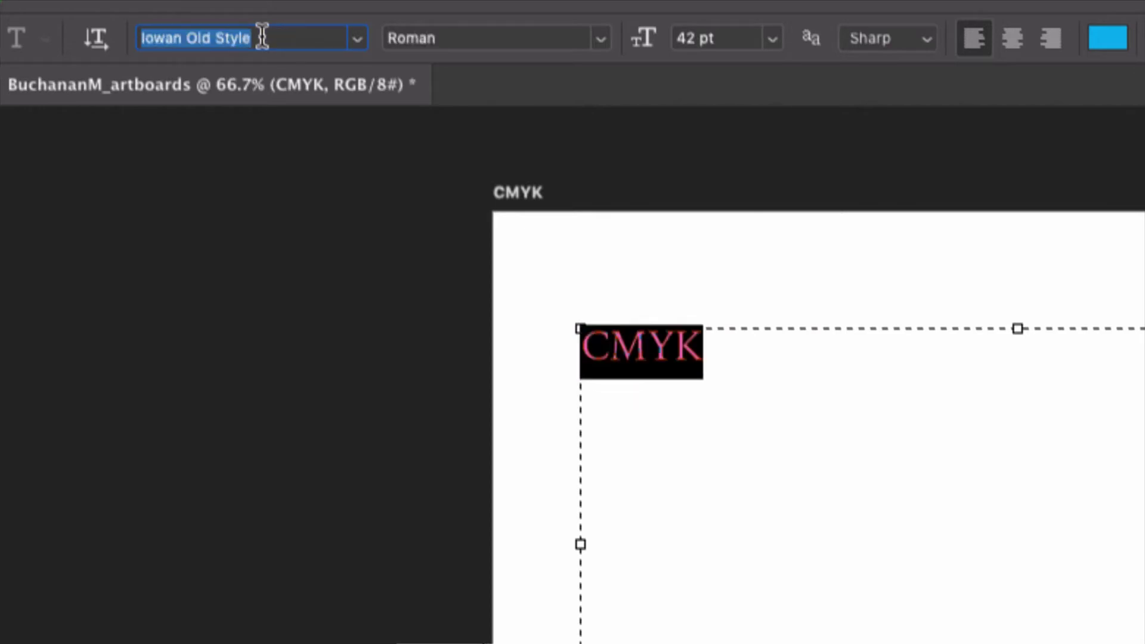
Step: Search the fonts for Avenir and set the selected CMYK title to Avenir Black
left_click_drag(281, 37, 131, 37)
type("AV")
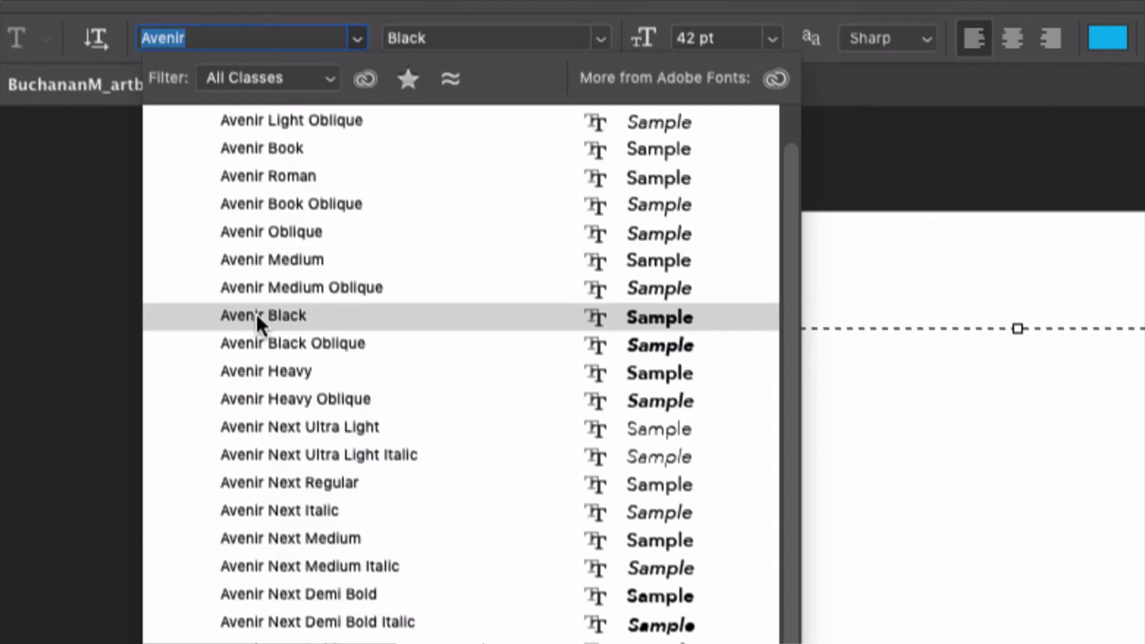
left_click(279, 313)
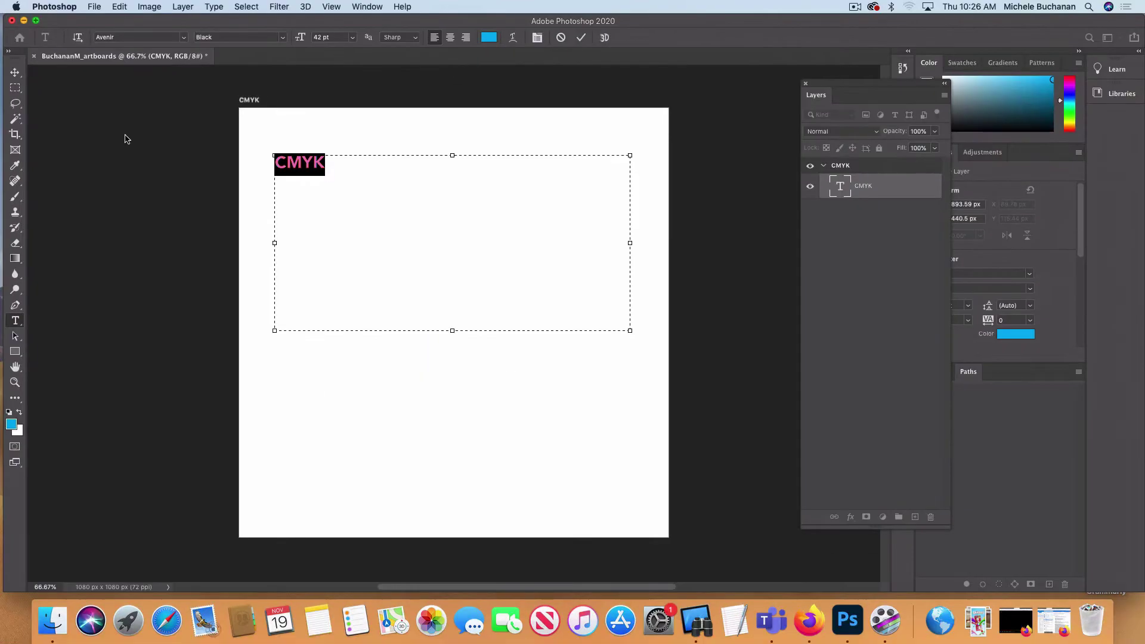
Step: Reselect the whole word CMYK and increase its font size to 214 pt
left_click(334, 166)
left_click_drag(335, 166, 266, 163)
left_click(353, 38)
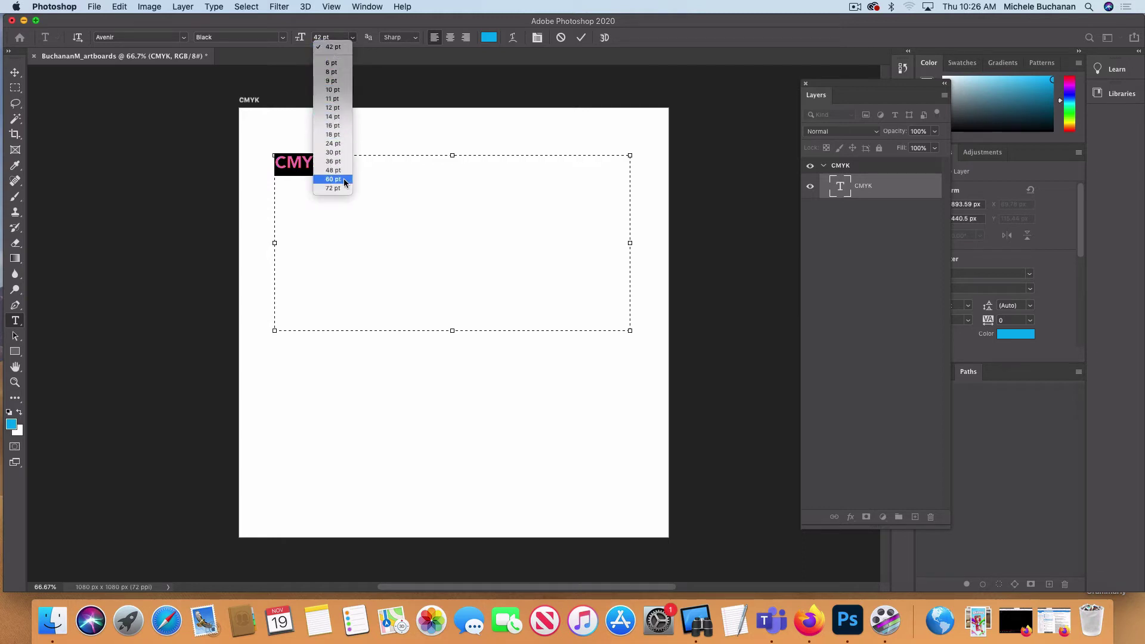
left_click(406, 136)
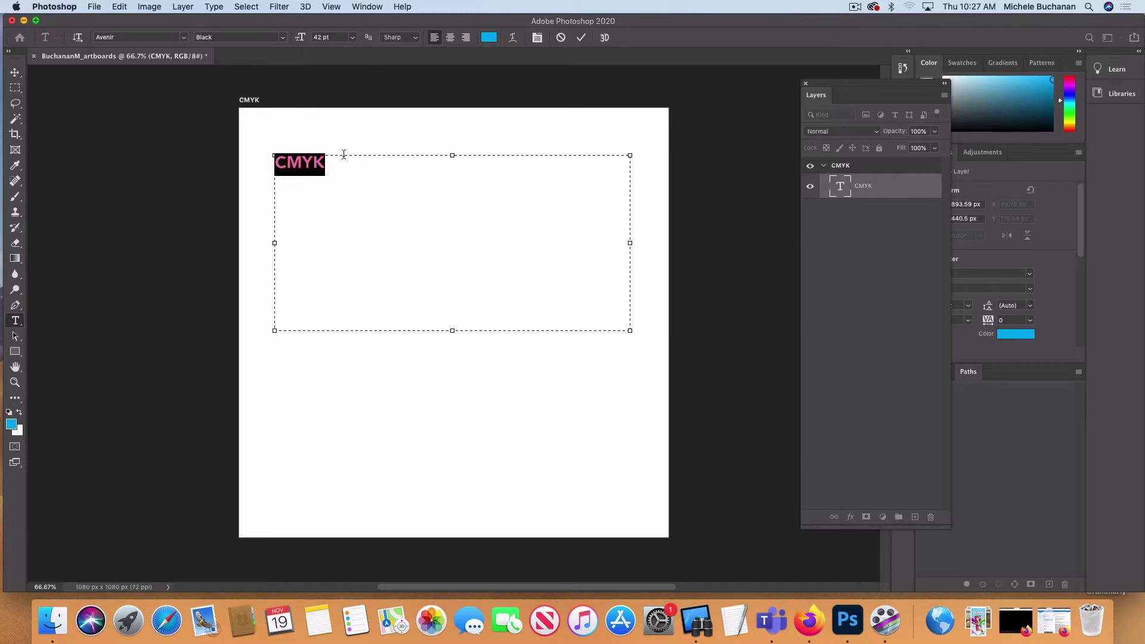
left_click(334, 37)
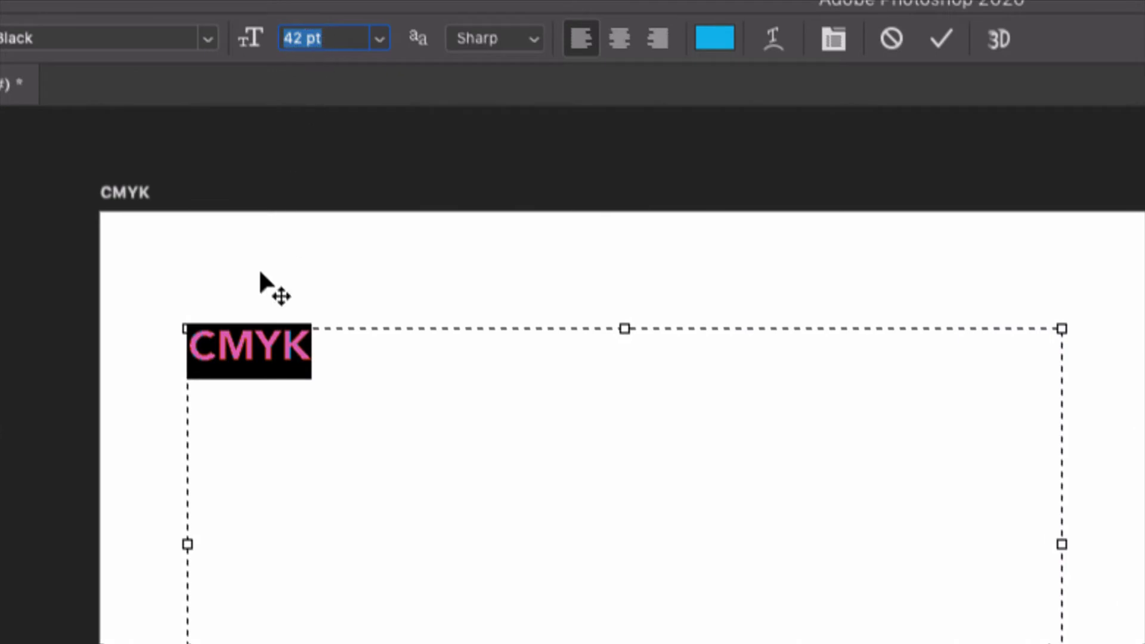
left_click(340, 37)
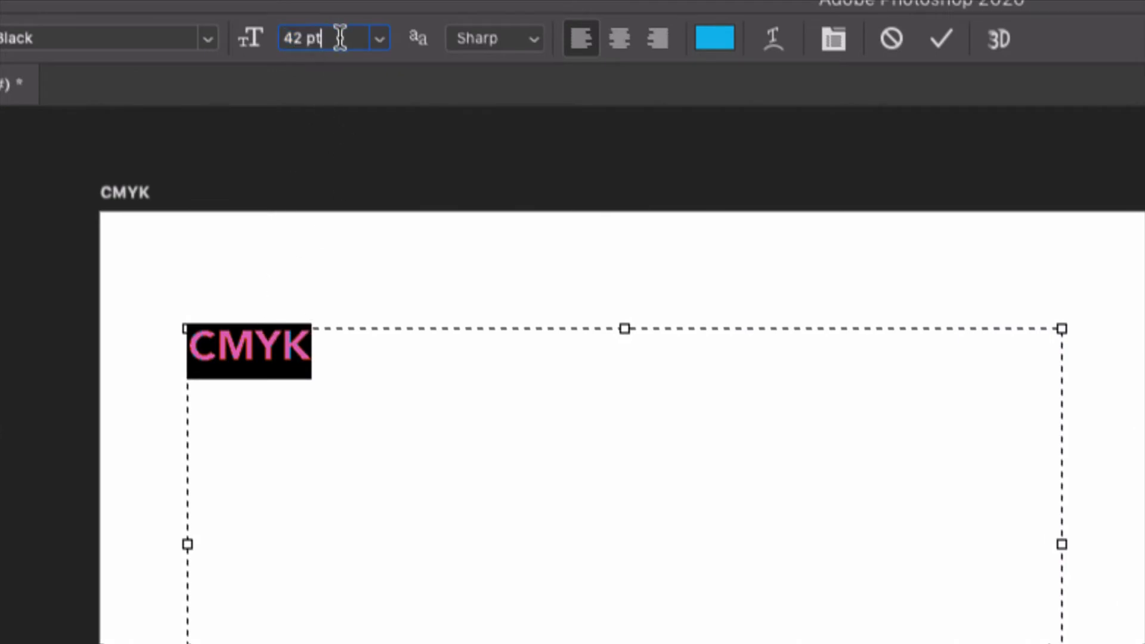
key("Up")
key("Up")
key("Up")
key("Up")
key("Up")
key("Up")
key("Up")
key("Up")
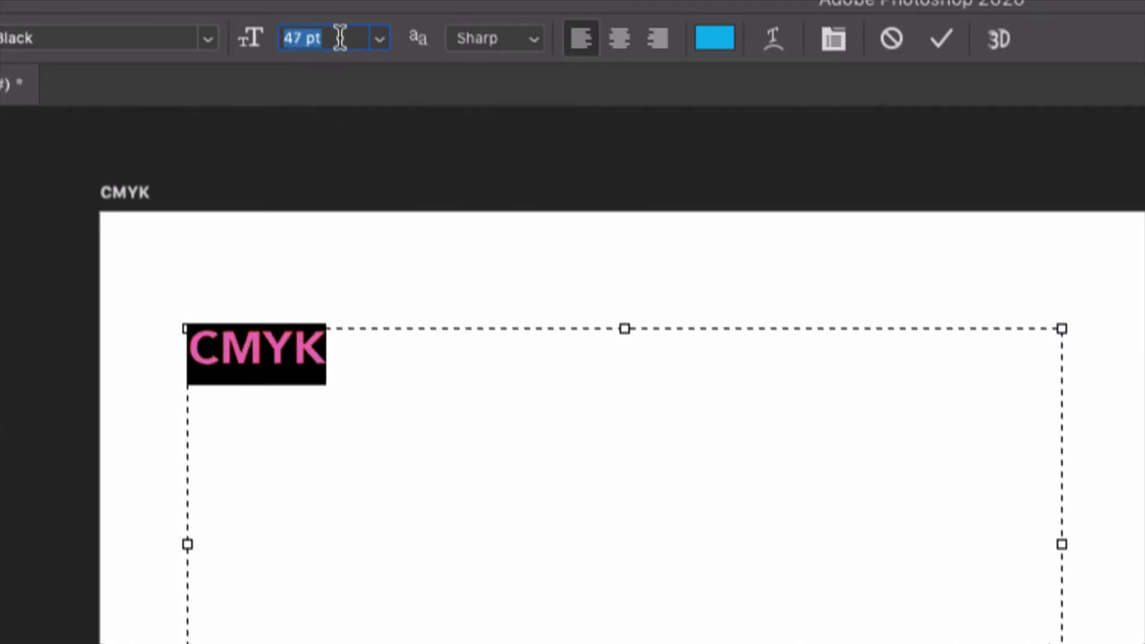
key("Up")
key("Up")
key("Up")
key("Up")
key("Up")
key("Up")
key("Up")
key("Up")
key("Up")
key("Up")
key("Up")
key("Up")
key("Up")
key("Up")
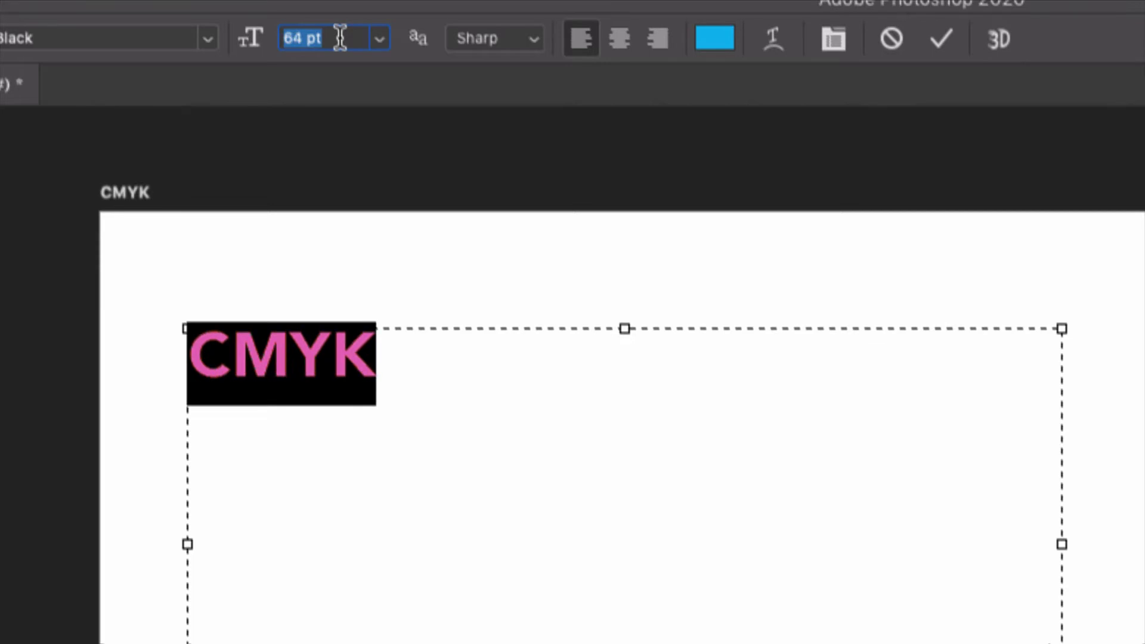
key("shift+Up")
key("shift+Up")
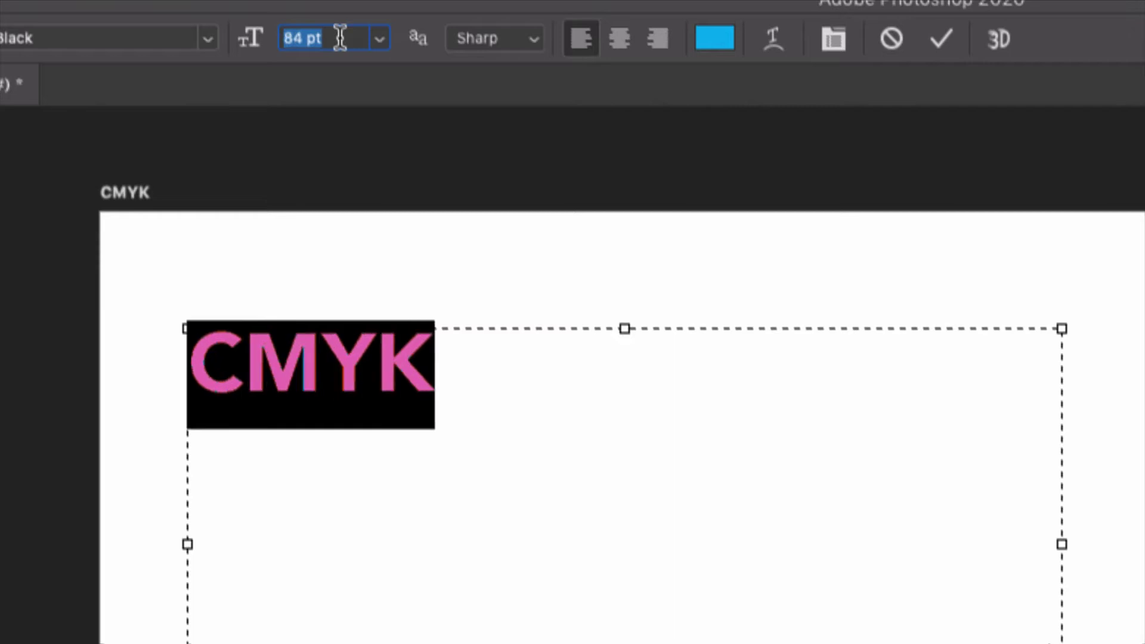
key("shift+Up")
key("shift+Up")
key("shift+Up")
key("shift+Up")
key("shift+Up")
key("shift+Up")
key("shift+Up")
key("shift+Up")
key("shift+Up")
key("shift+Up")
key("shift+Up")
key("shift+Up")
key("shift+Up")
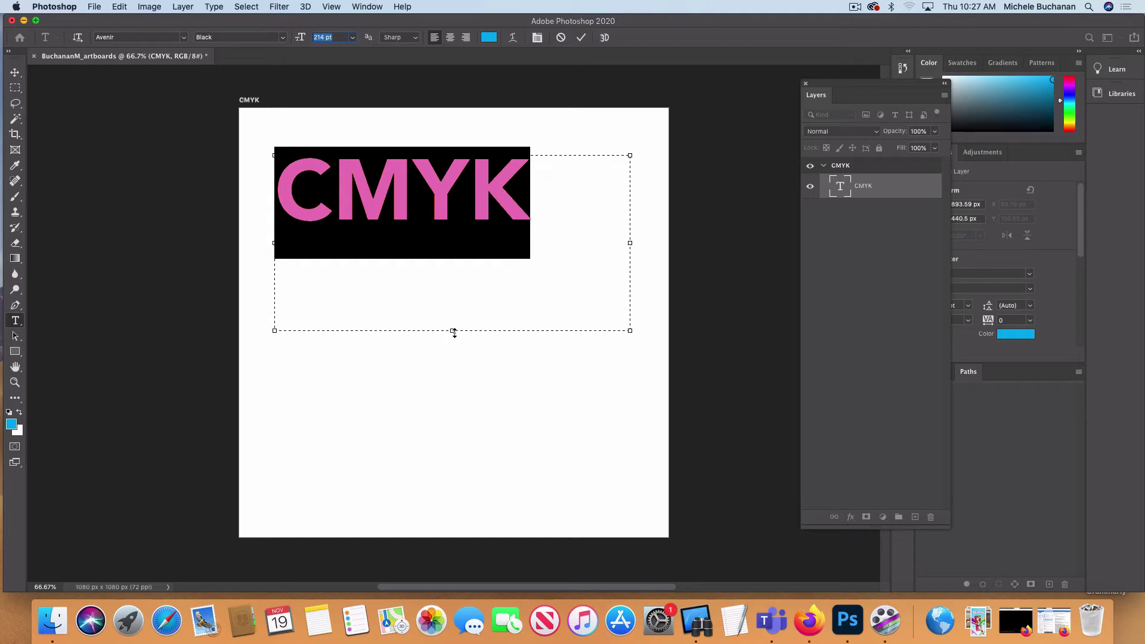
Step: Shrink the title's text box to about 654 x 245 px around the word and move it to the middle of the artboard
left_click_drag(453, 330, 452, 261)
left_click_drag(629, 208, 535, 203)
left_click_drag(404, 260, 396, 209)
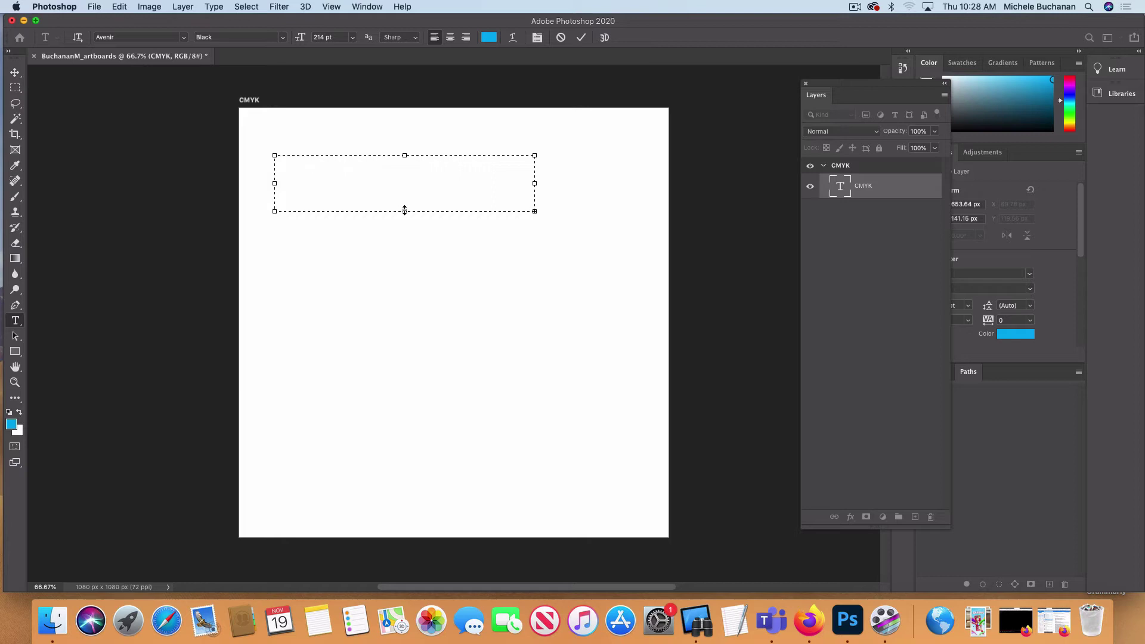
left_click_drag(404, 210, 411, 251)
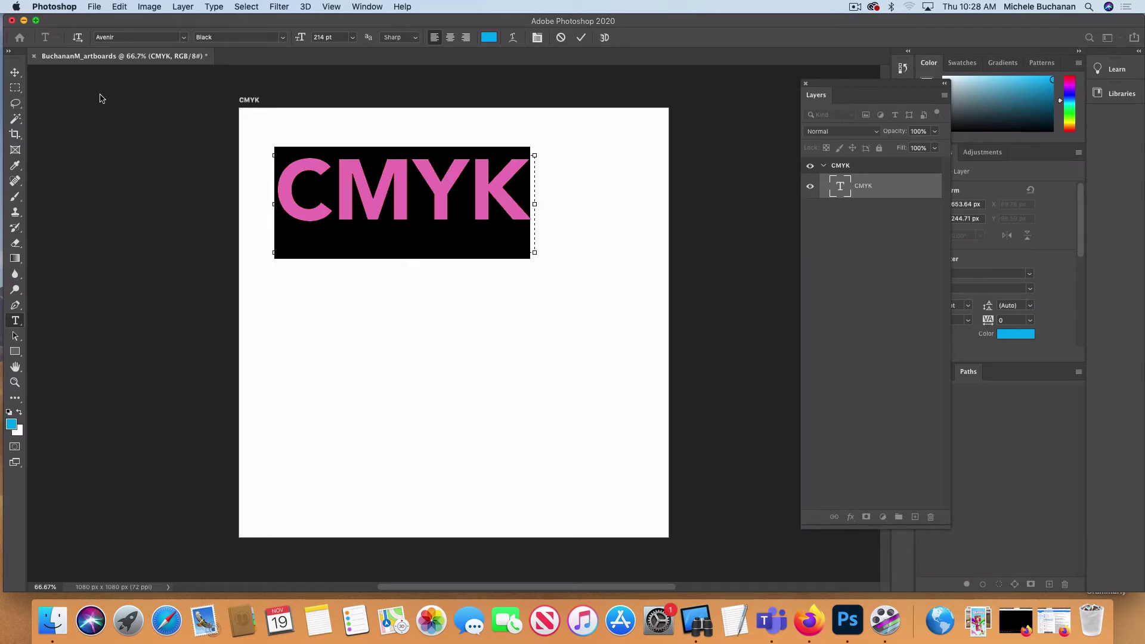
left_click(15, 72)
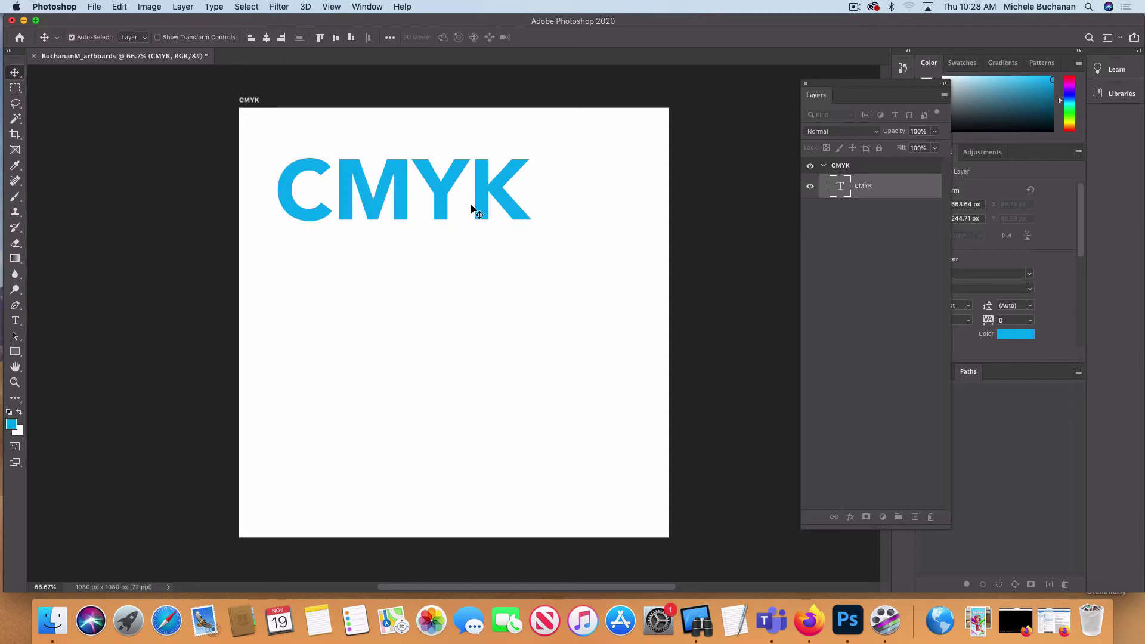
left_click_drag(439, 190, 490, 289)
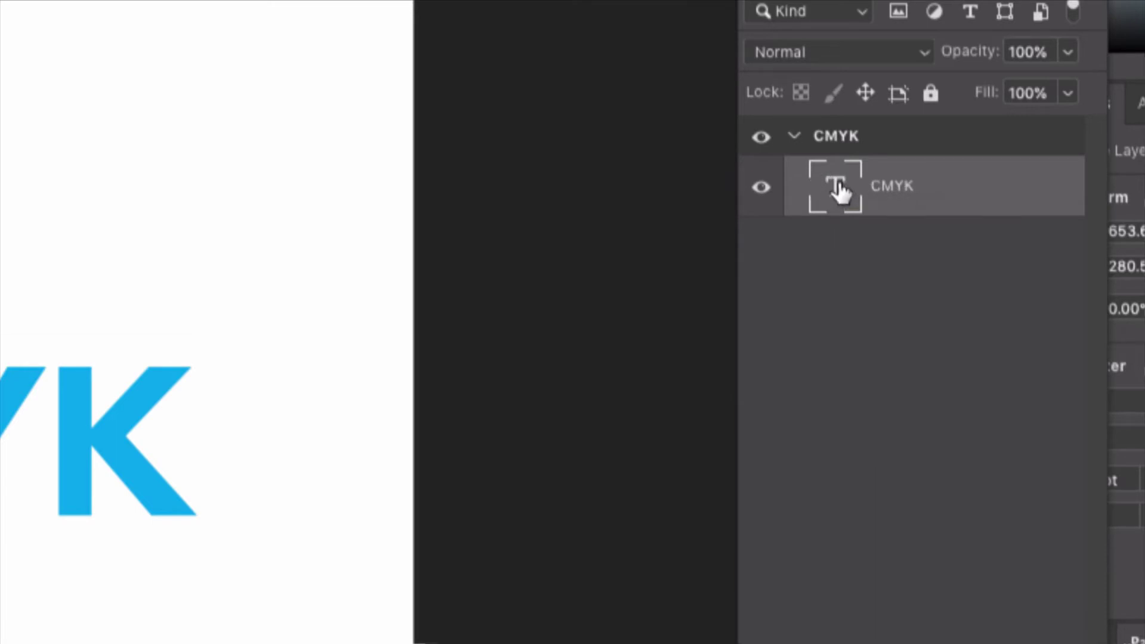
Step: Select the CMYK title text and change its text color to near-black #050505
double_click(837, 191)
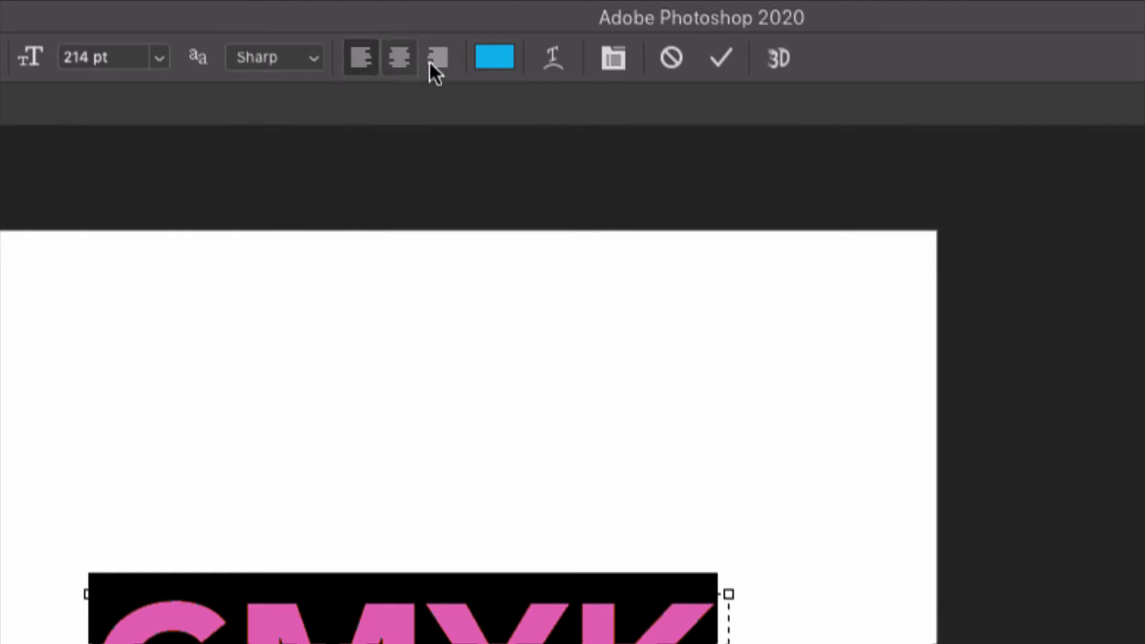
left_click(498, 59)
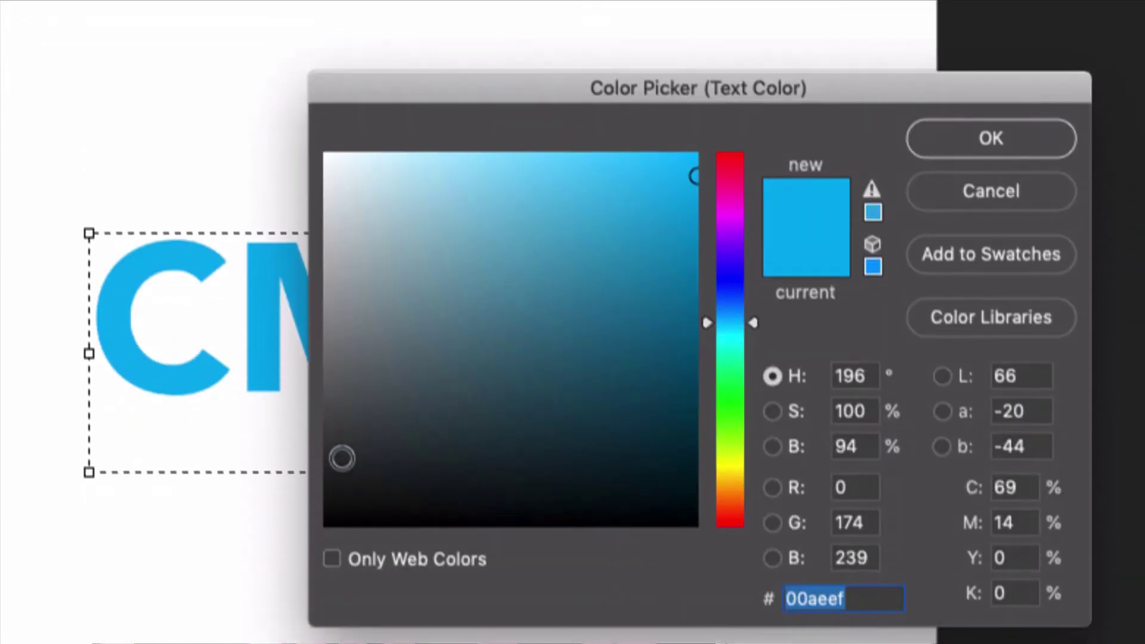
left_click_drag(344, 468, 329, 519)
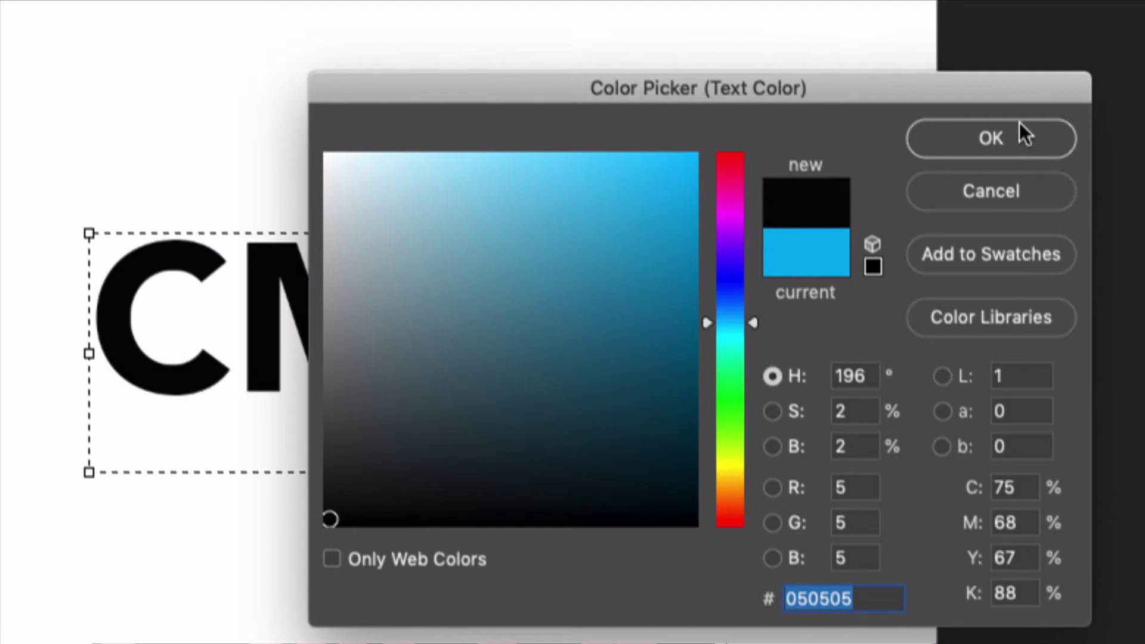
left_click(1027, 142)
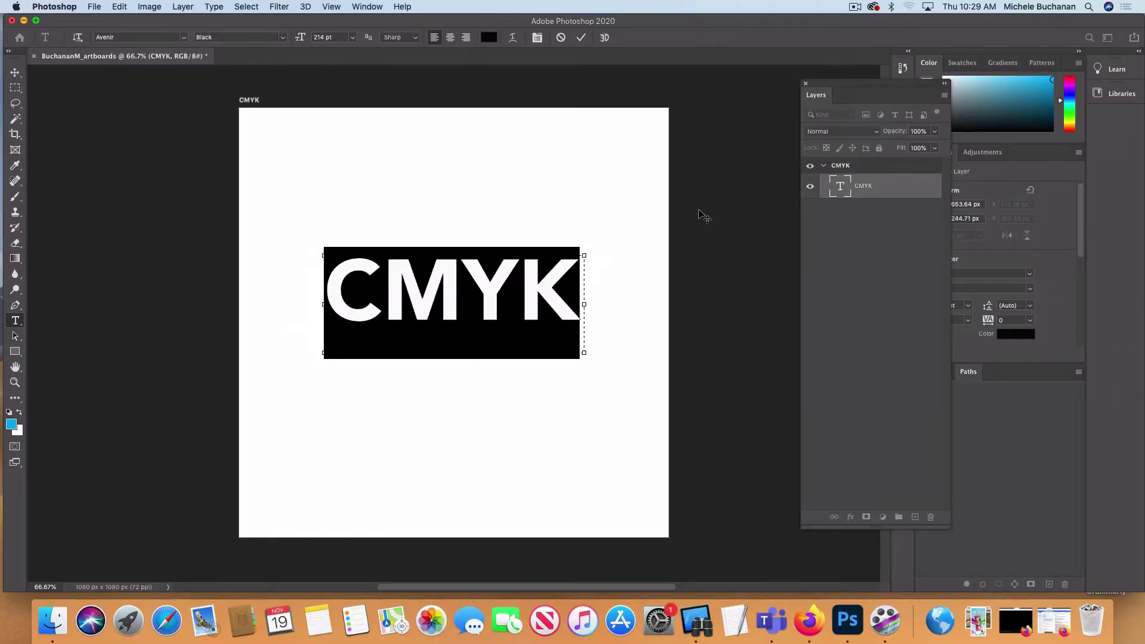
Step: Save the document on the computer as a Photoshop file in the desktop folder "ArtBoards and Text in Photoshop"
left_click(92, 7)
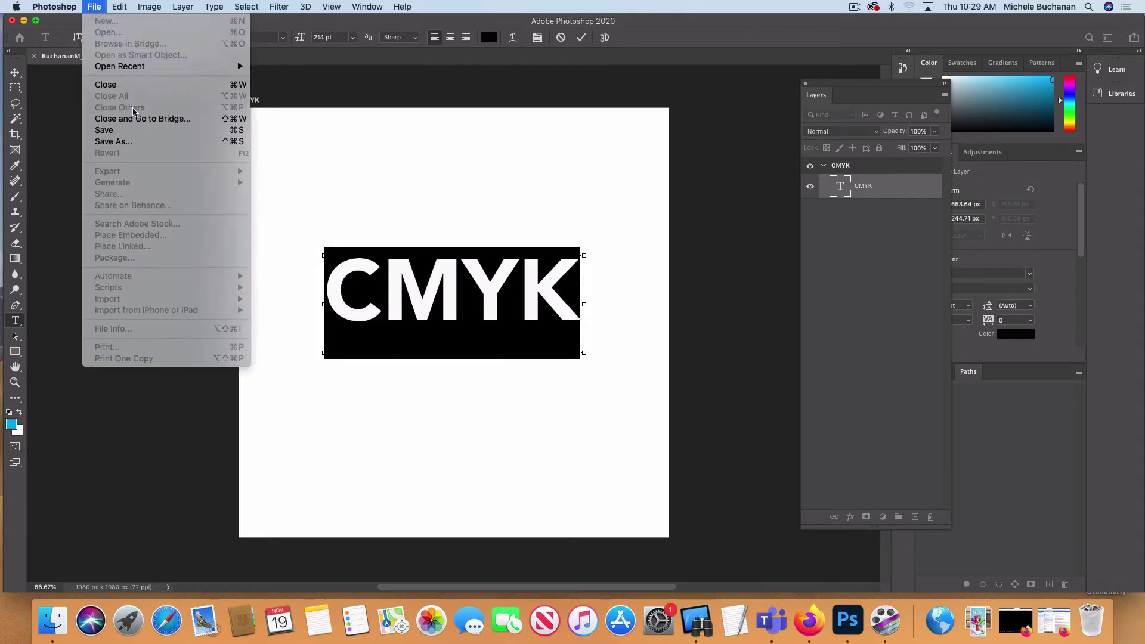
left_click(118, 143)
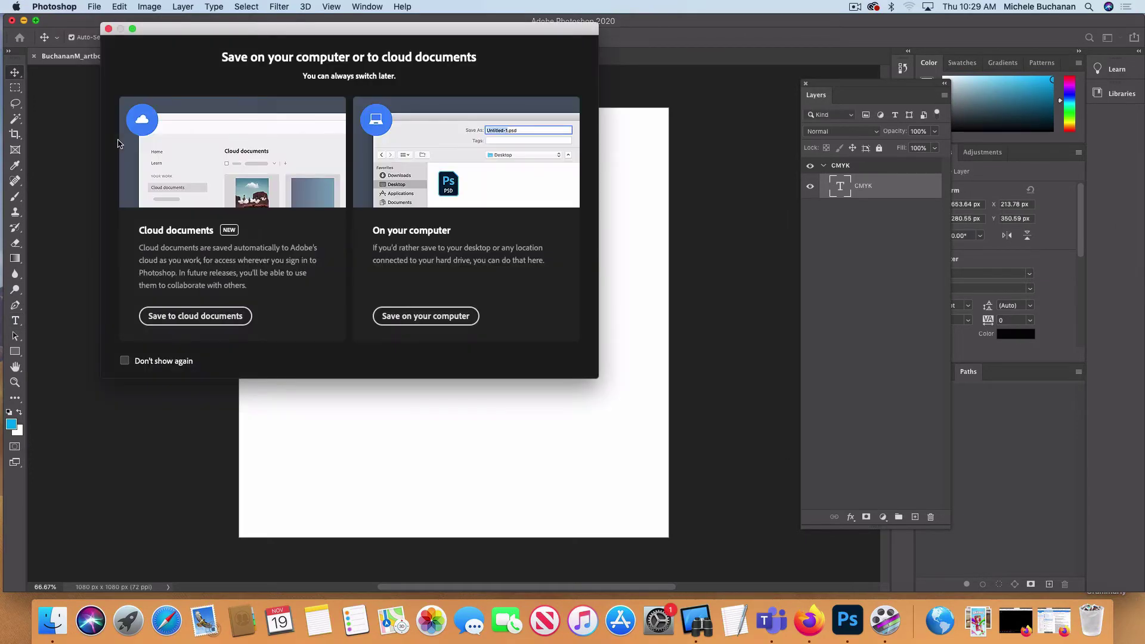
left_click(404, 317)
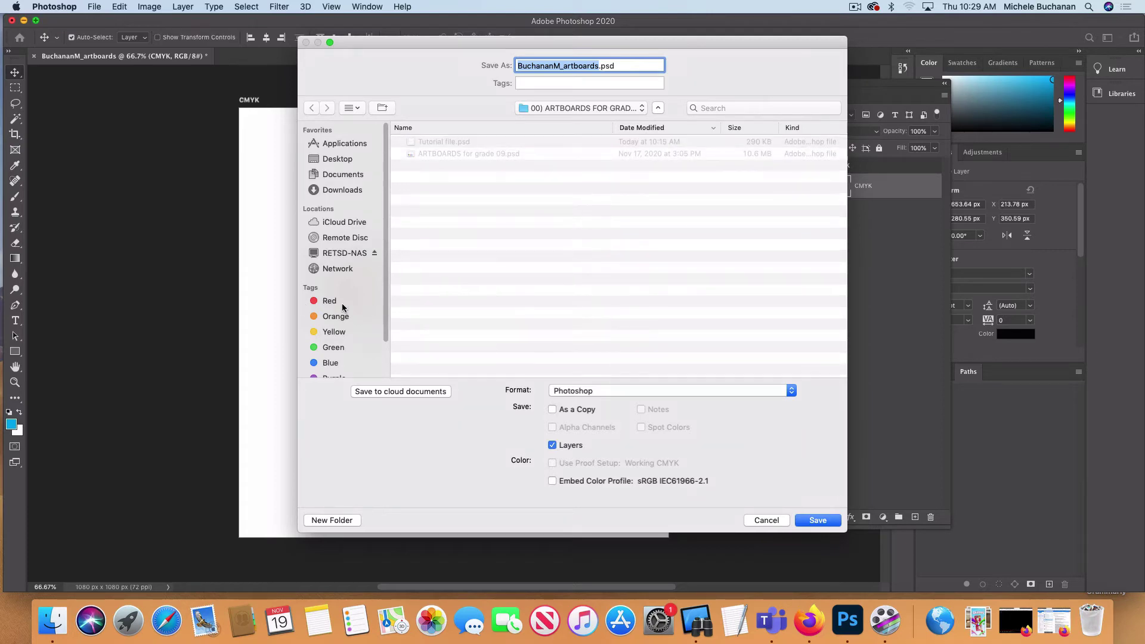
left_click(326, 160)
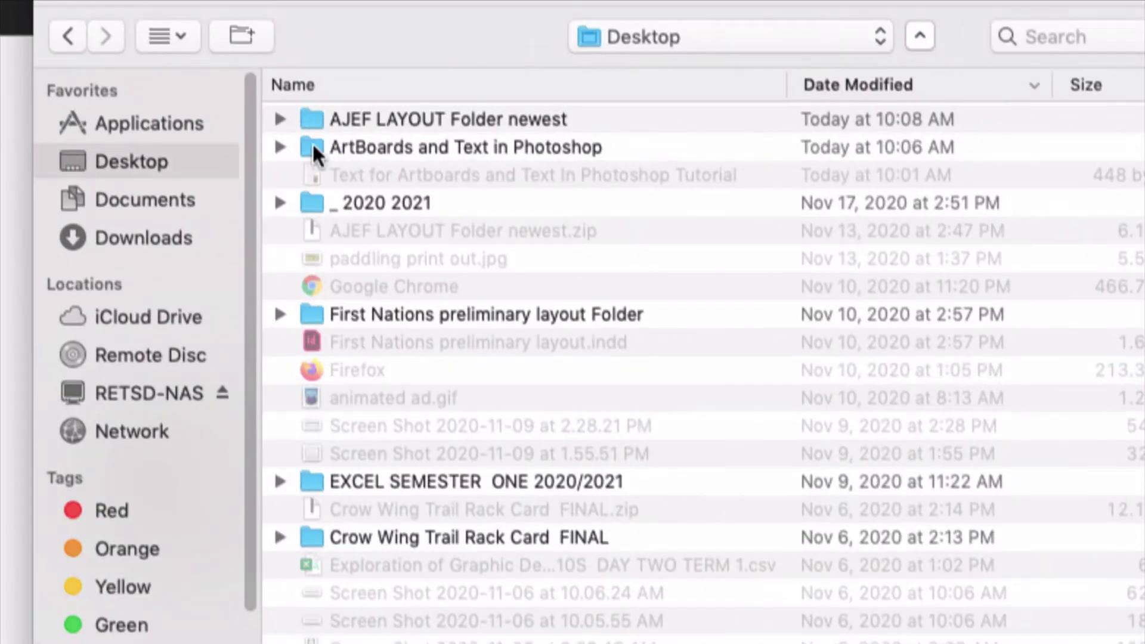
left_click(411, 151)
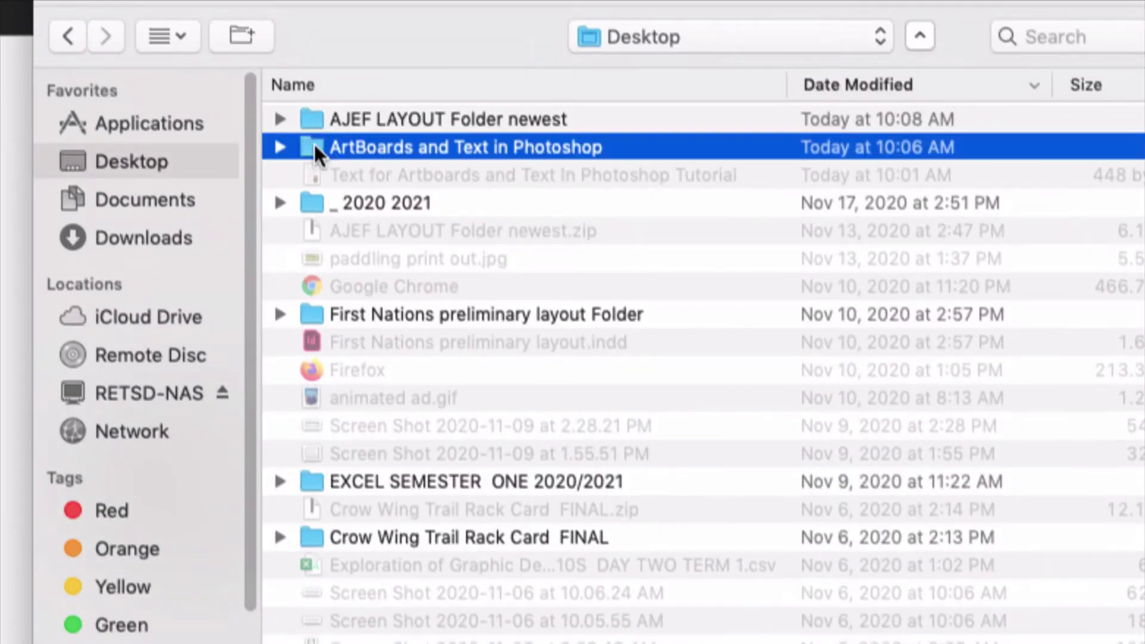
double_click(315, 147)
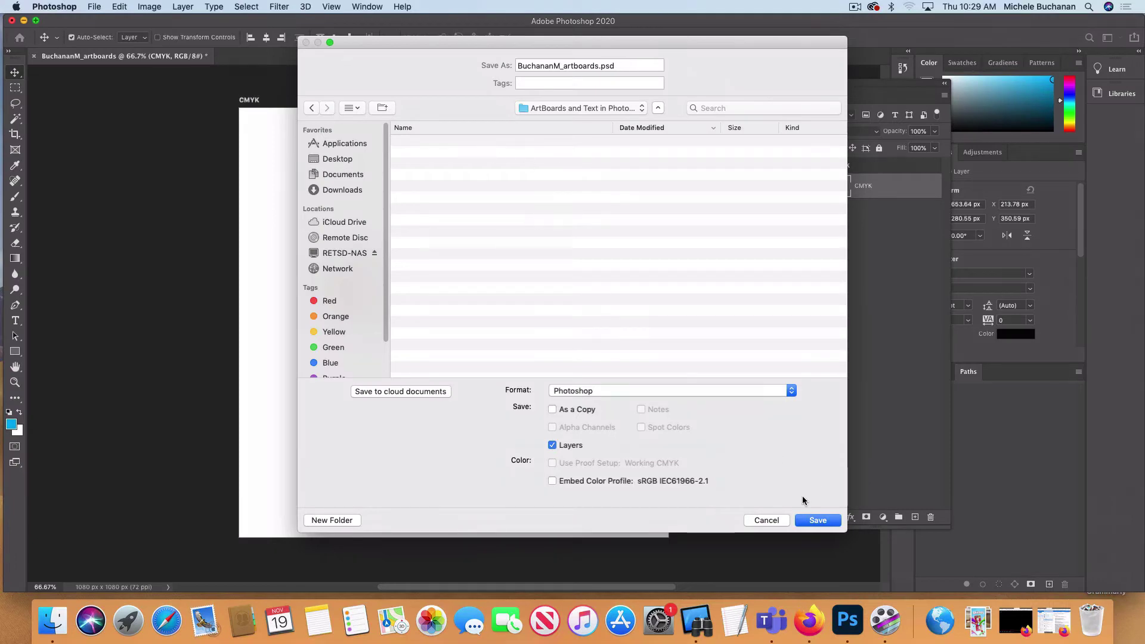
left_click(817, 519)
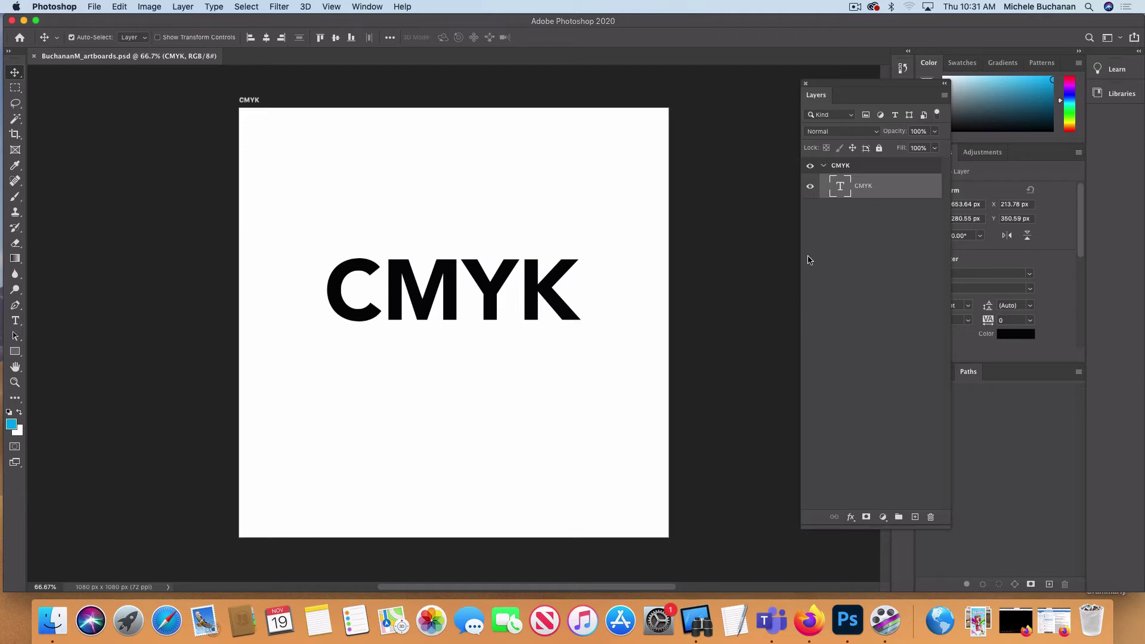
Step: Hide Photoshop and open the tutorial text document from the desktop folder "ArtBoards and Text in Photoshop"
left_click(62, 7)
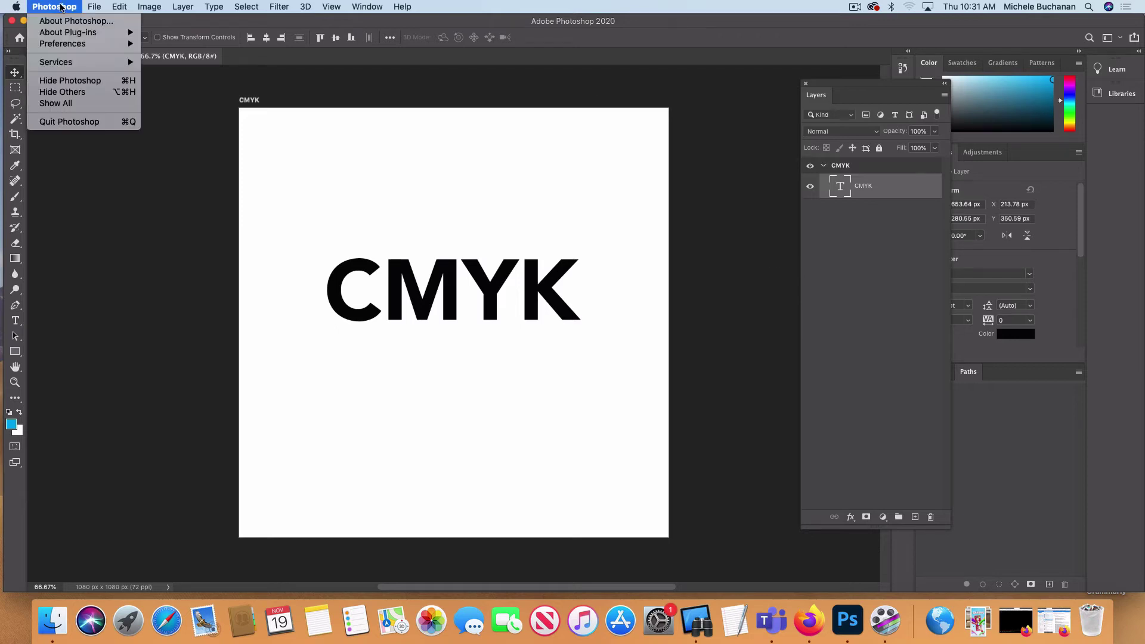
left_click(61, 80)
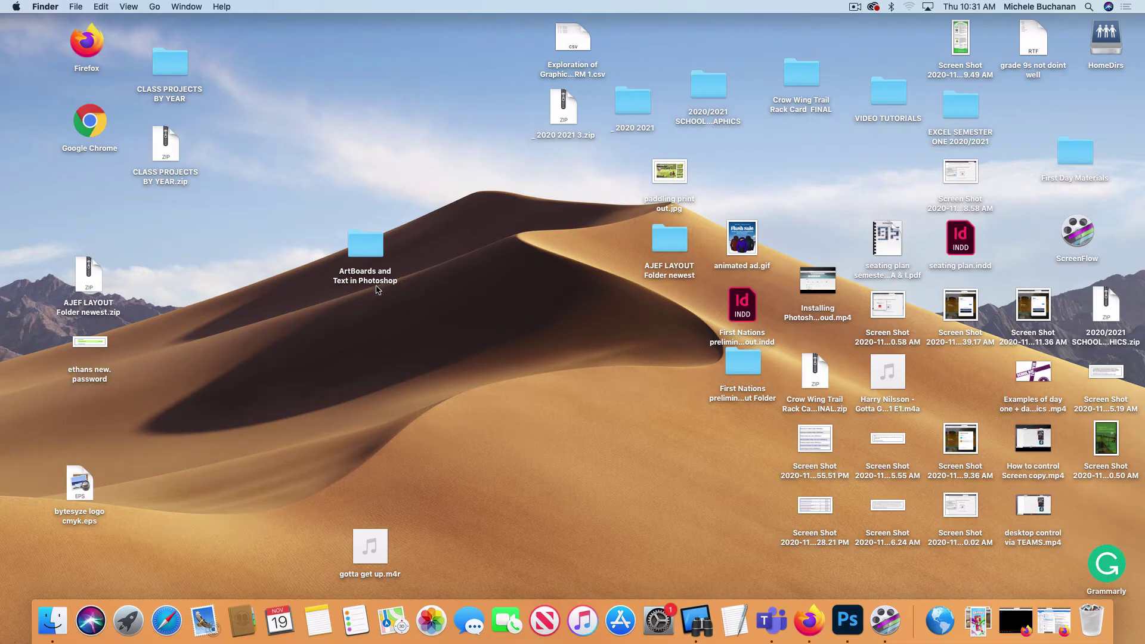
double_click(370, 250)
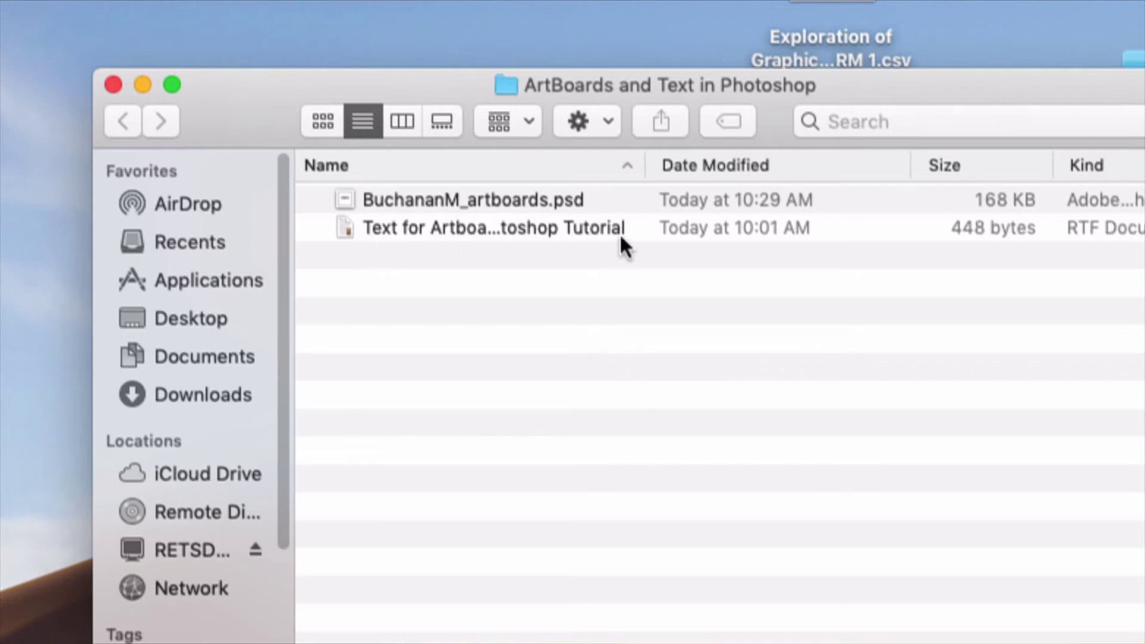
double_click(344, 224)
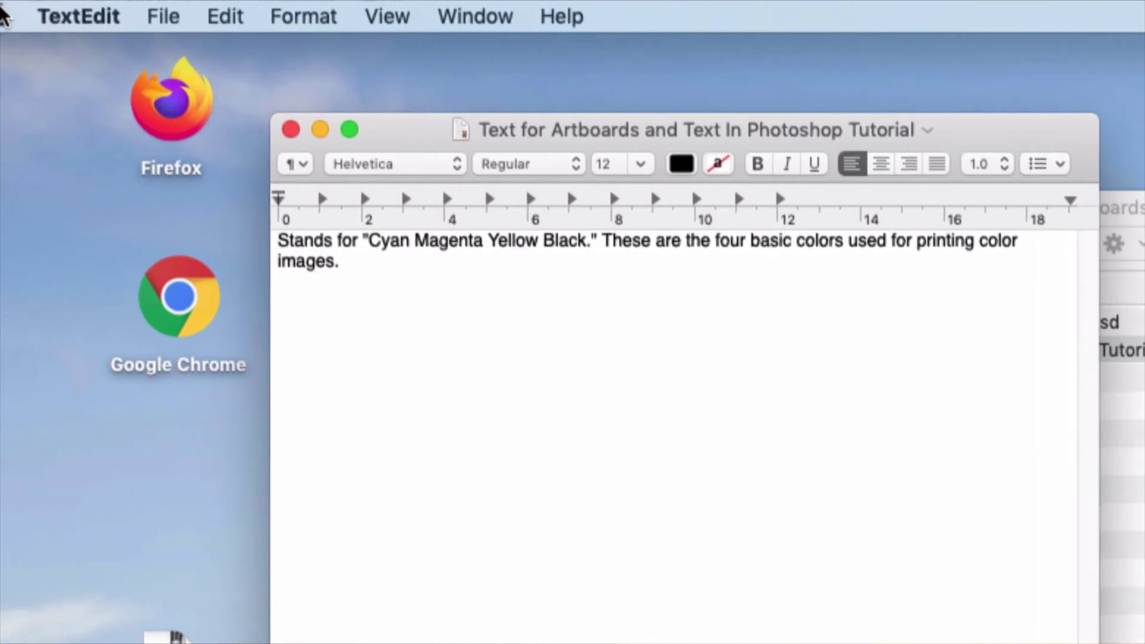
Step: Copy the whole two-line text about Cyan Magenta Yellow Black from the text document
left_click(338, 265)
left_click_drag(350, 263, 279, 244)
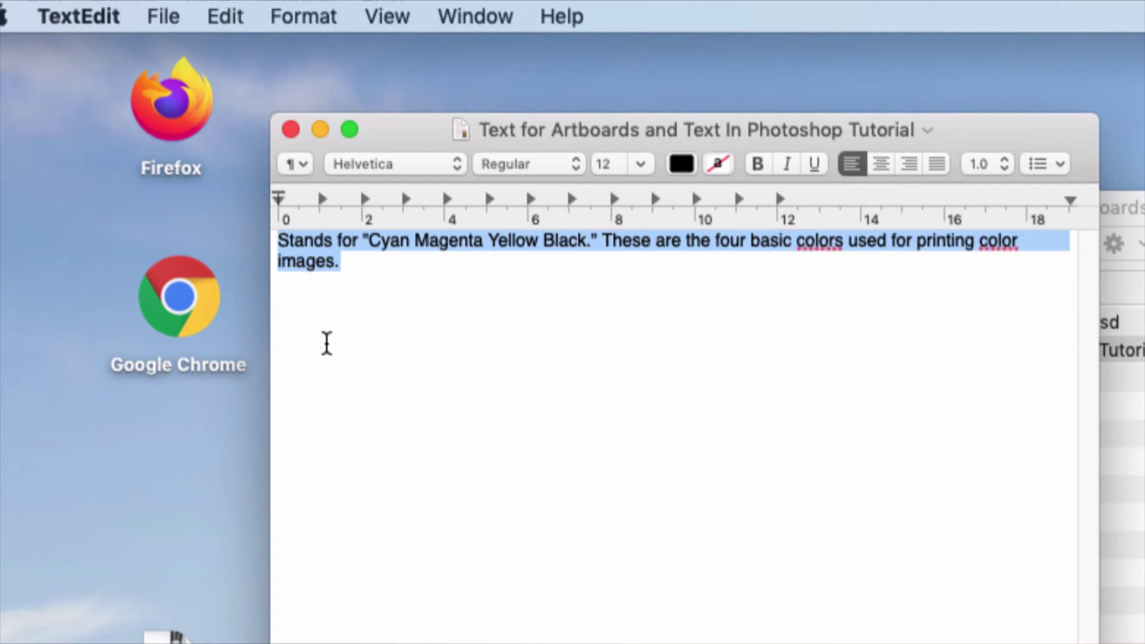
left_click(226, 19)
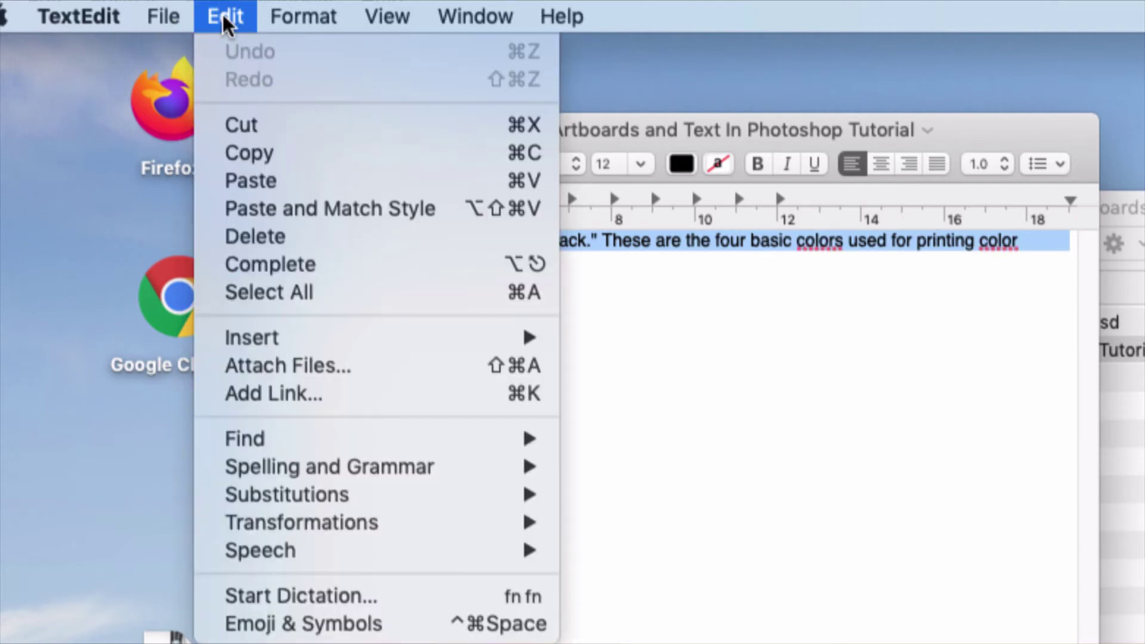
left_click(258, 150)
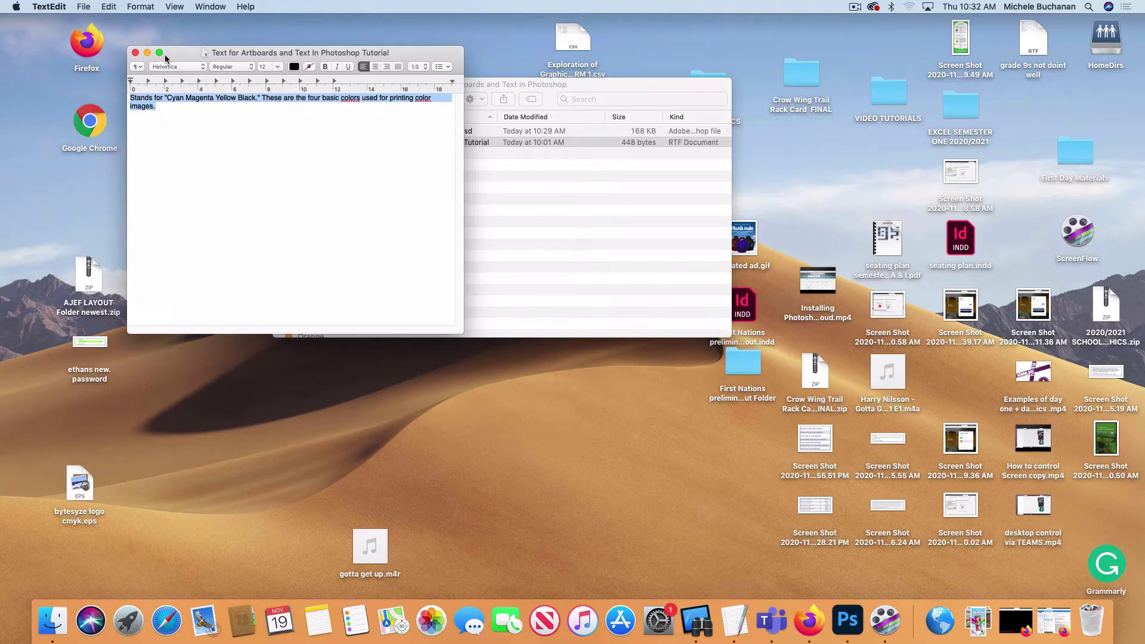
Step: Switch back to Photoshop and draw a new text box about 675 x 376 px below the CMYK title
left_click(847, 620)
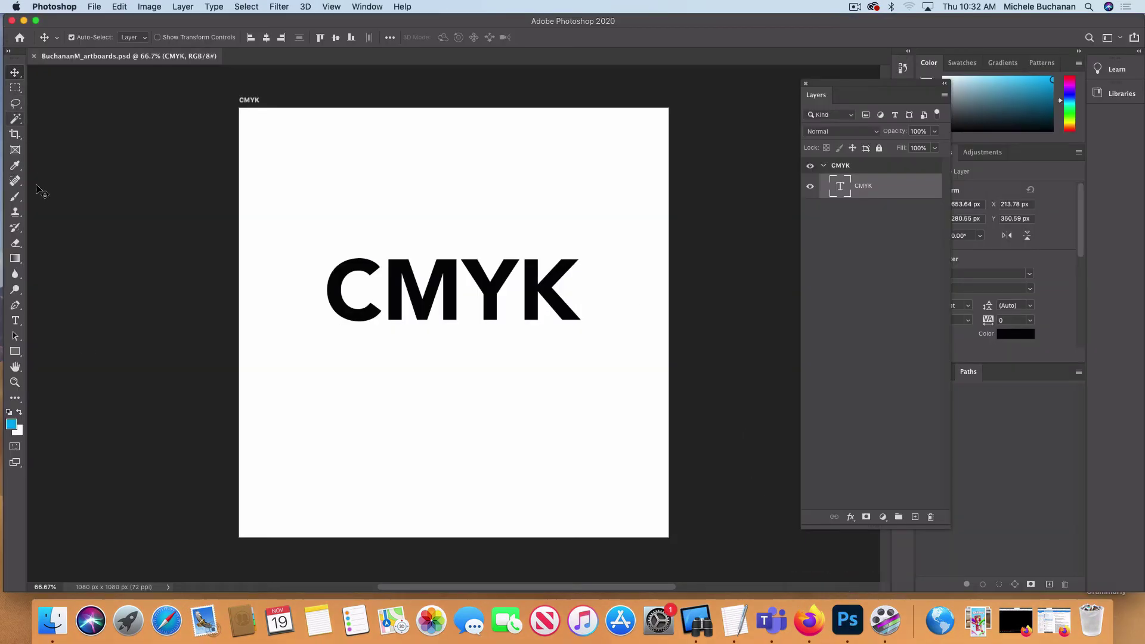
left_click(15, 321)
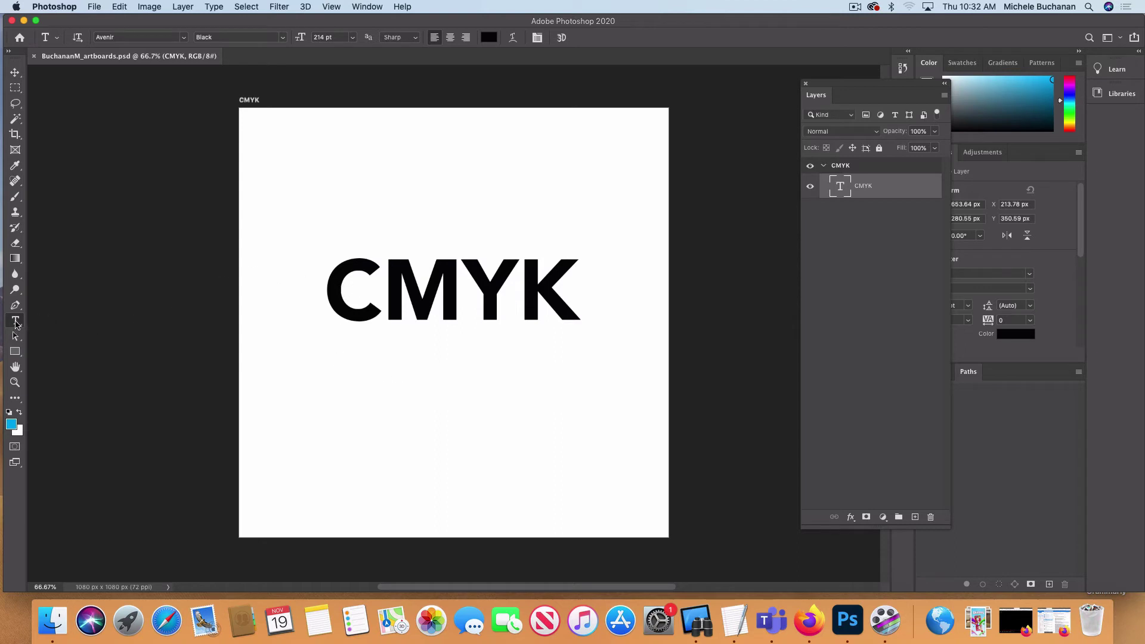
left_click(382, 288)
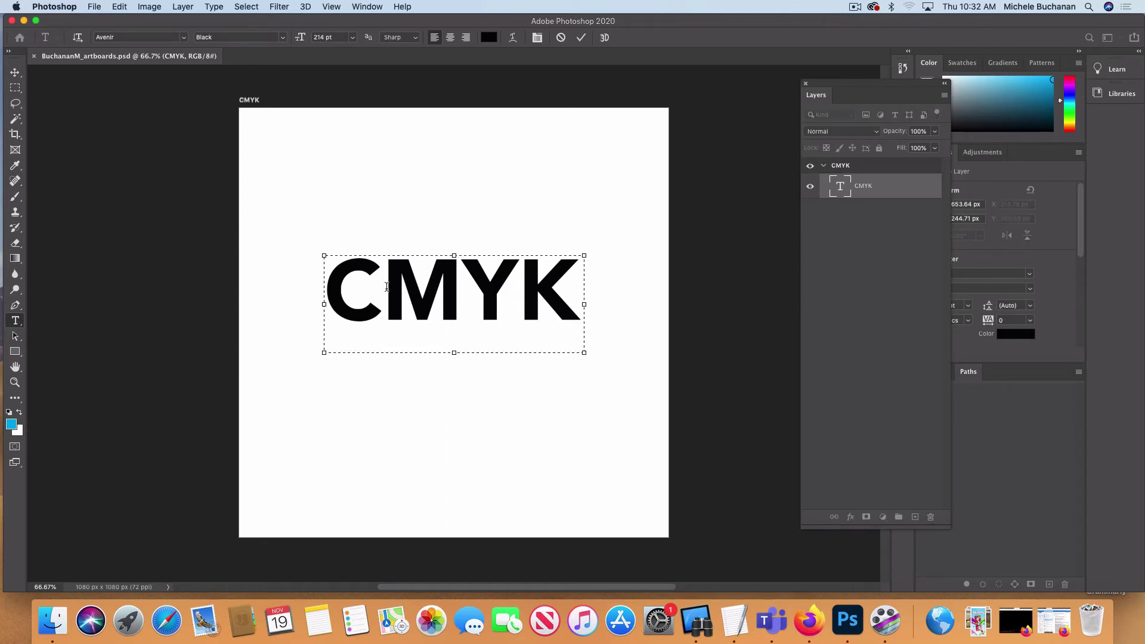
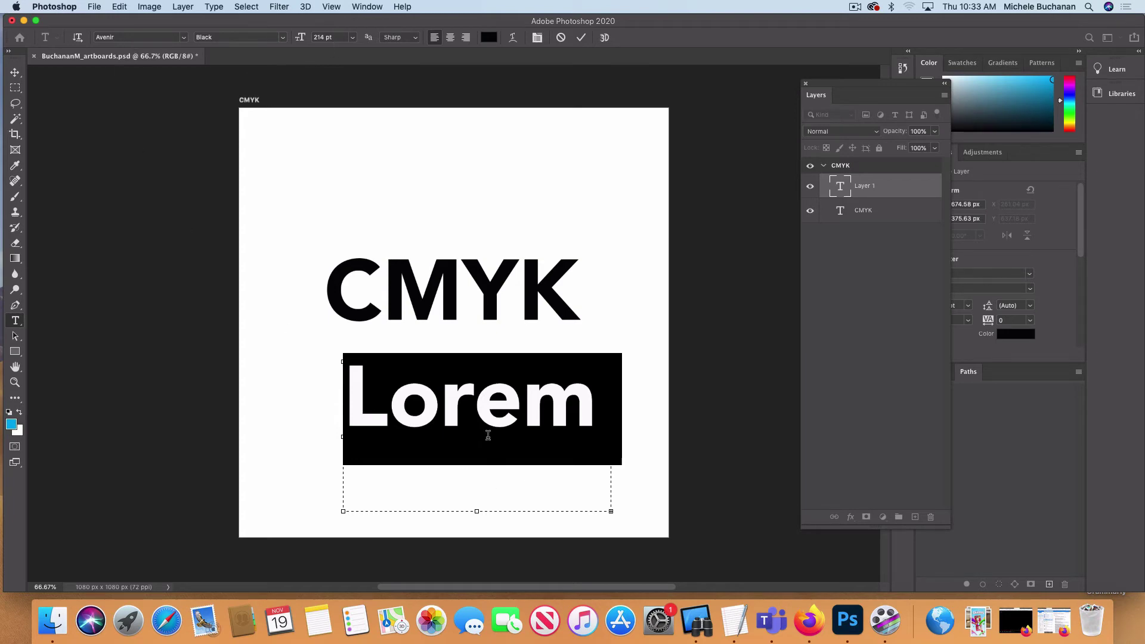
Step: Set the selected placeholder text to 18 pt and replace it with the copied CMYK description
left_click_drag(341, 36, 315, 37)
type("18")
key("Return")
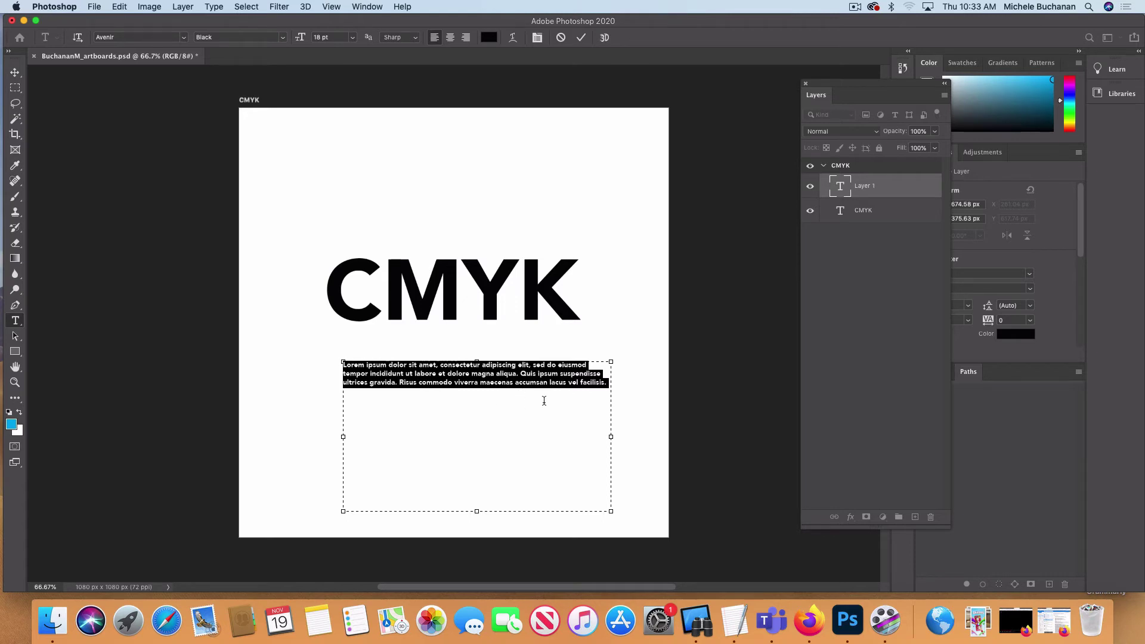
left_click(121, 6)
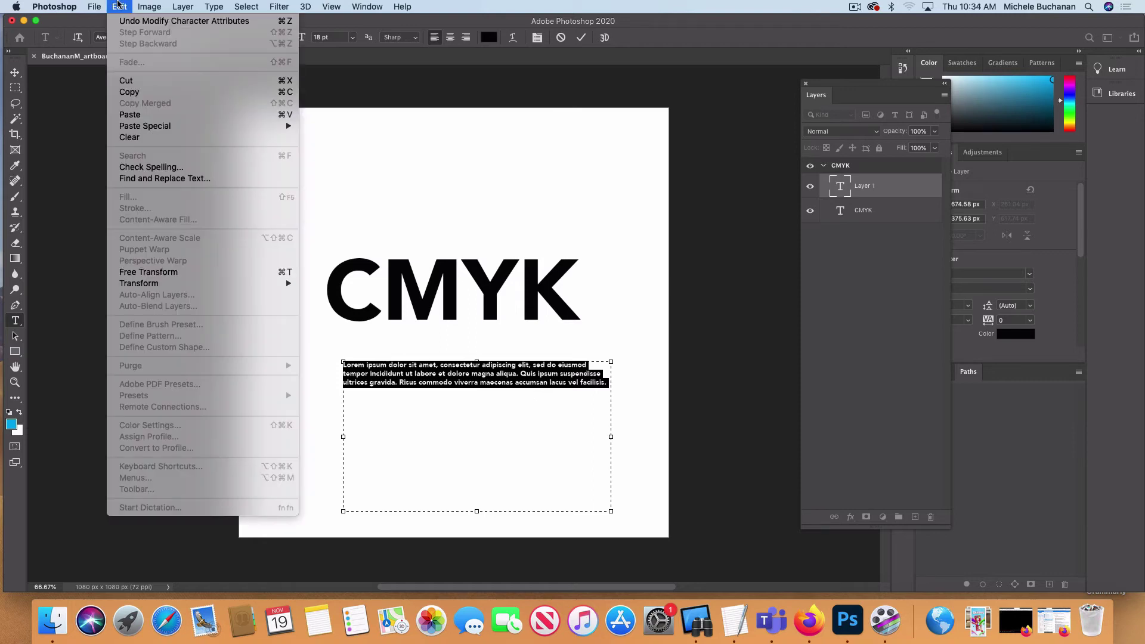
left_click(143, 114)
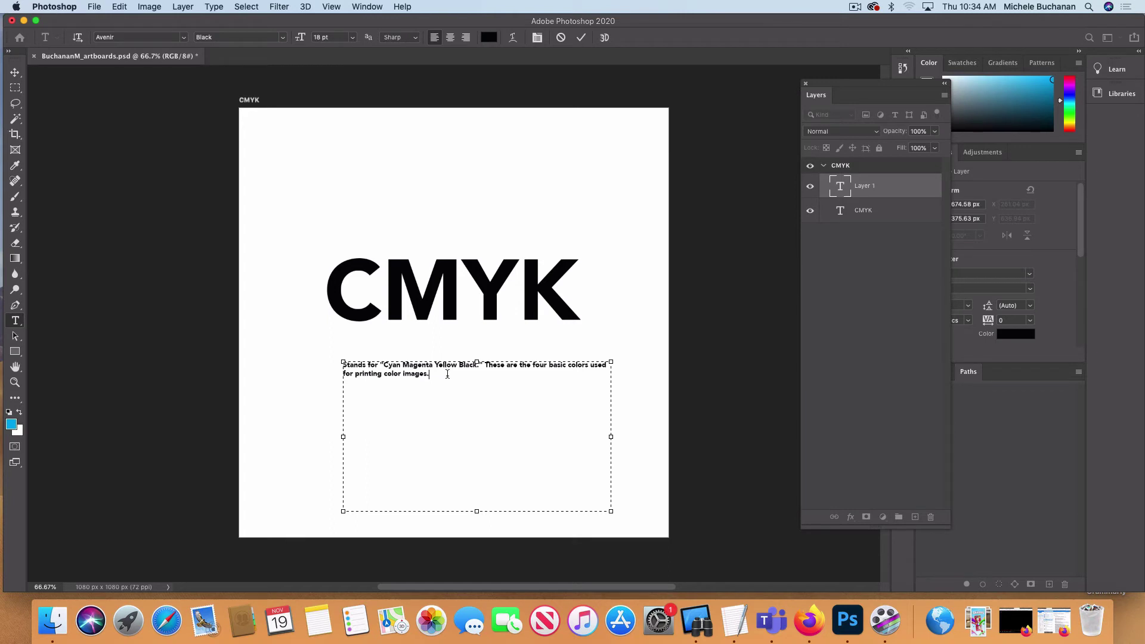
Step: Select the entire pasted description and change its Avenir font style to Medium
left_click_drag(447, 374, 310, 359)
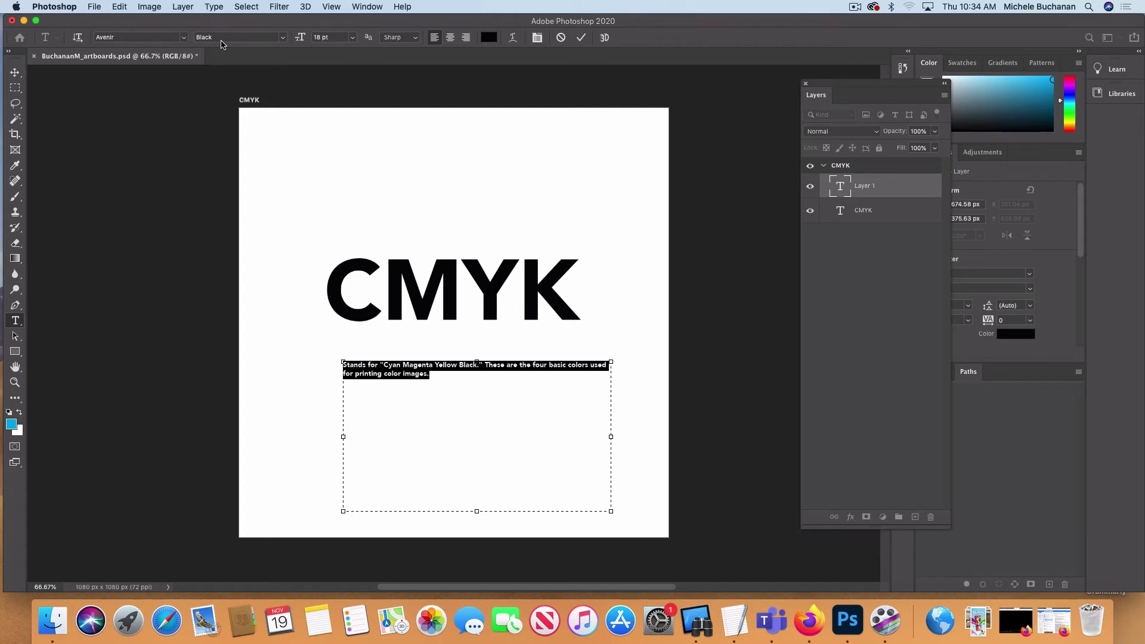
left_click(282, 38)
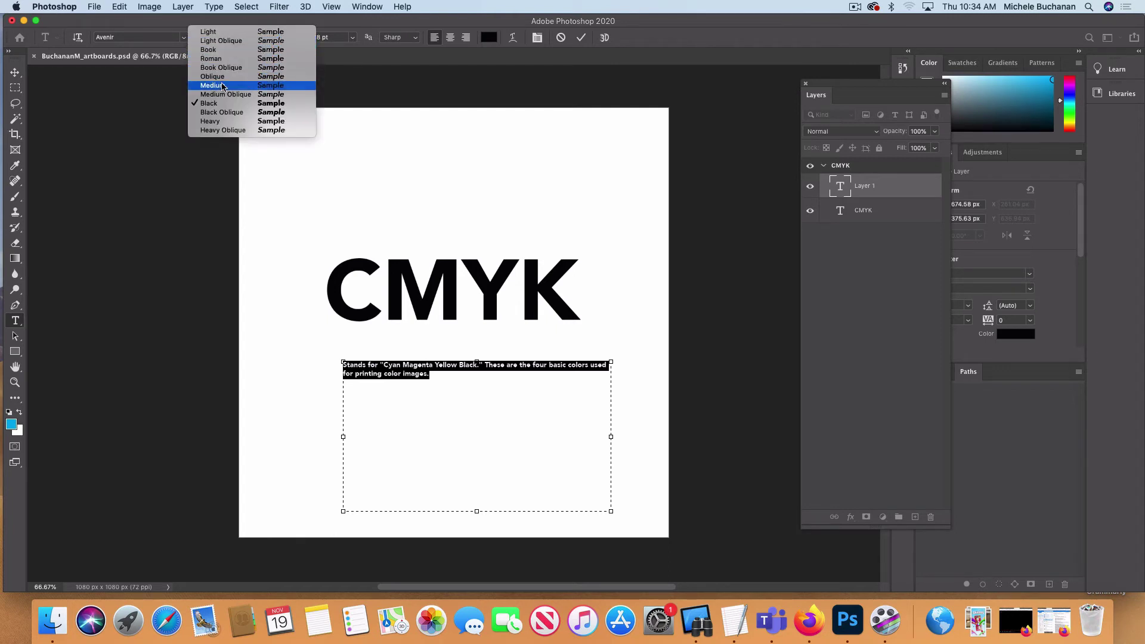
left_click(159, 20)
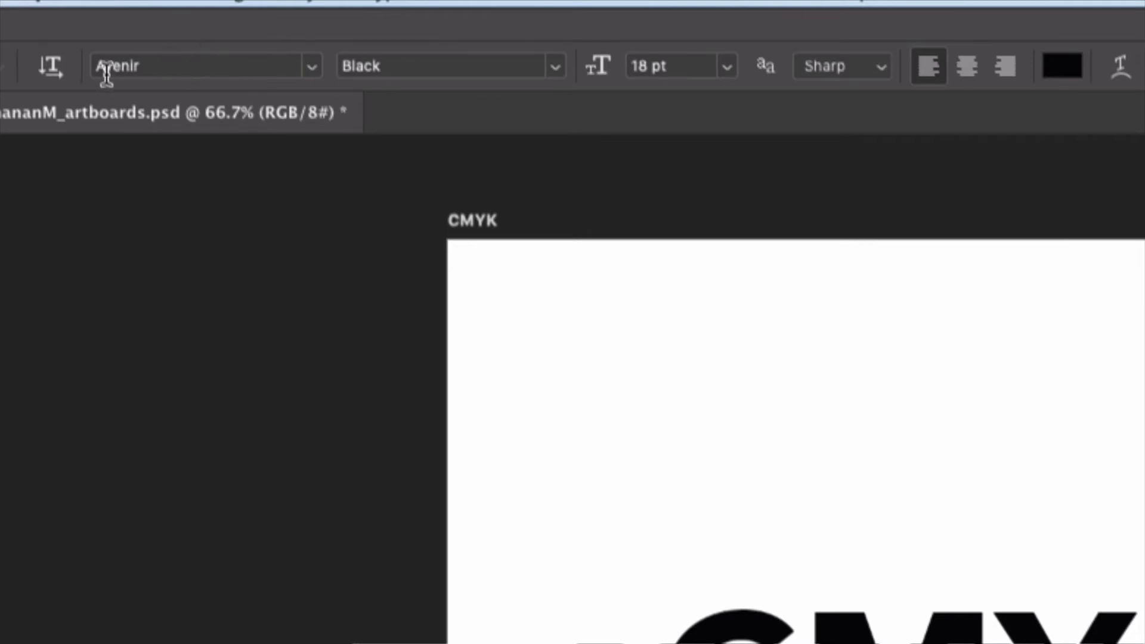
left_click(556, 68)
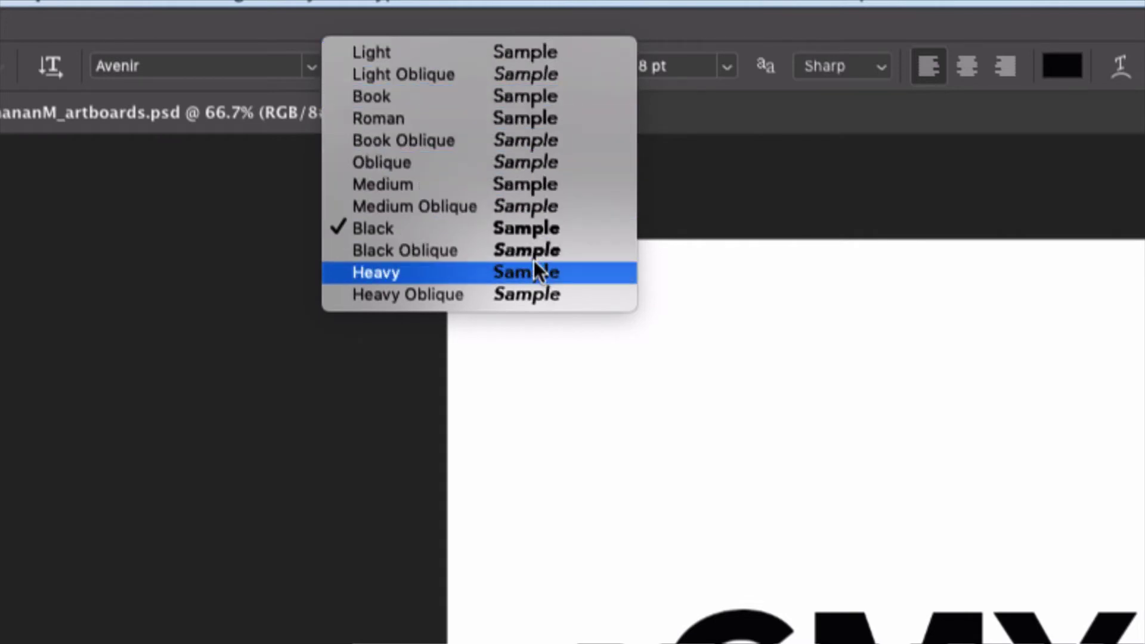
left_click(474, 185)
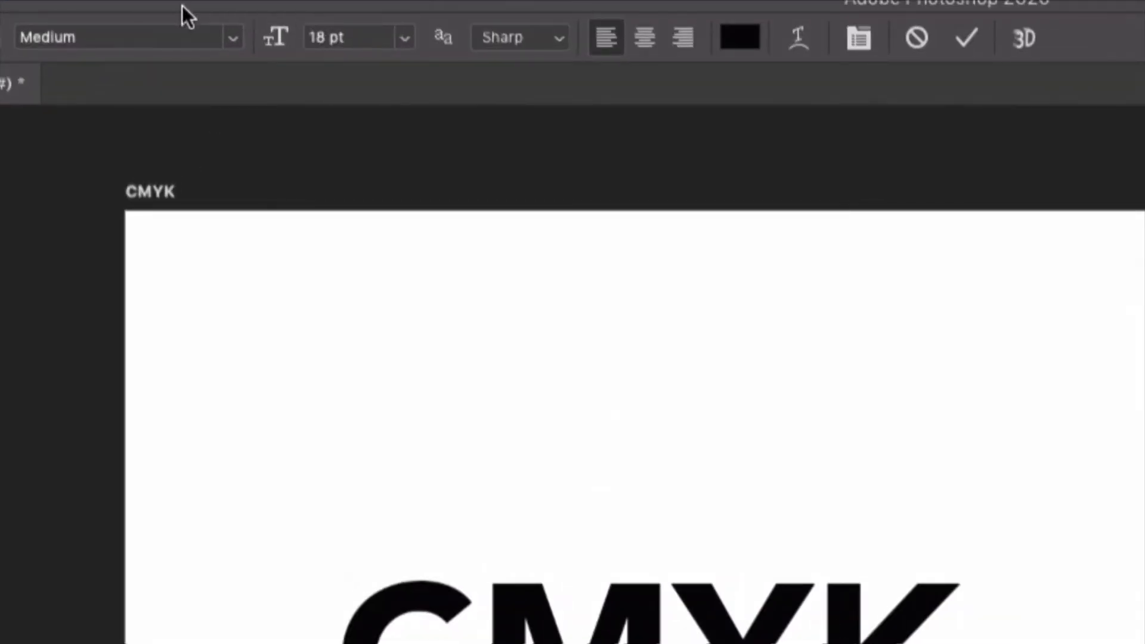
Step: Increase the selected description text's font size to 31 pt
left_click(361, 37)
left_click(367, 37)
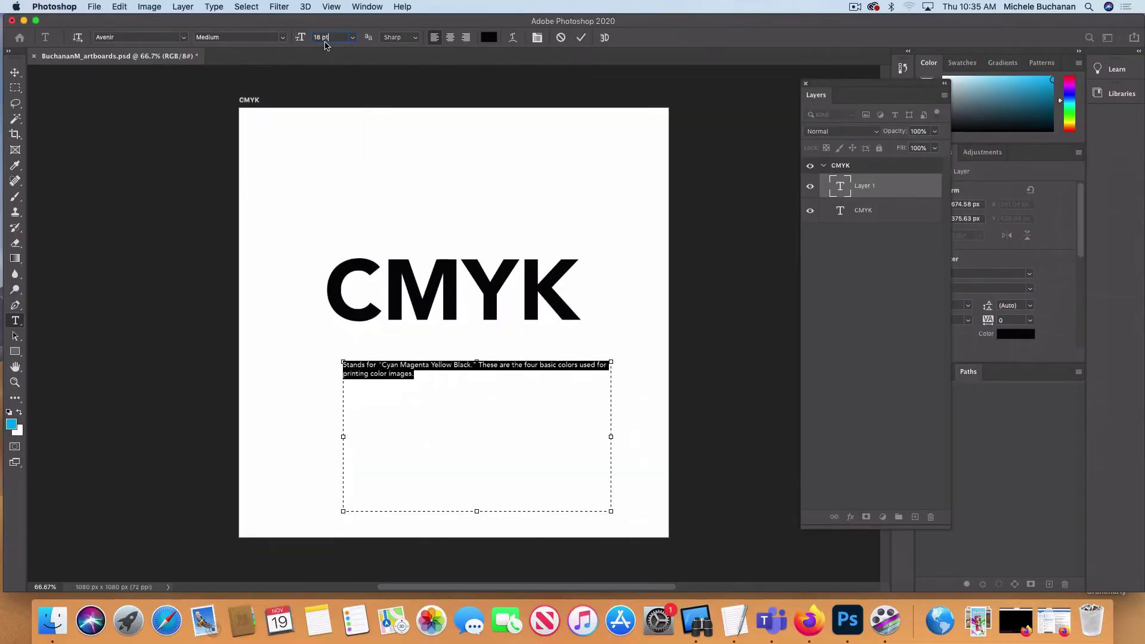
key("Up")
key("Up")
key("Up")
key("Up")
key("Up")
key("Up")
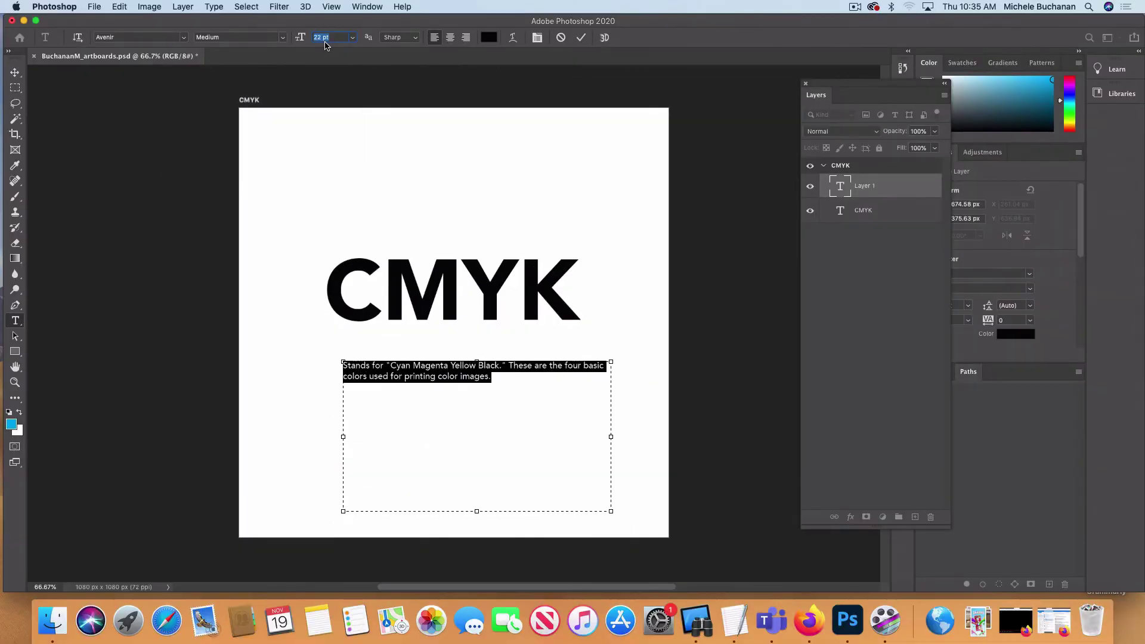
key("Up")
key("Up")
key("Up")
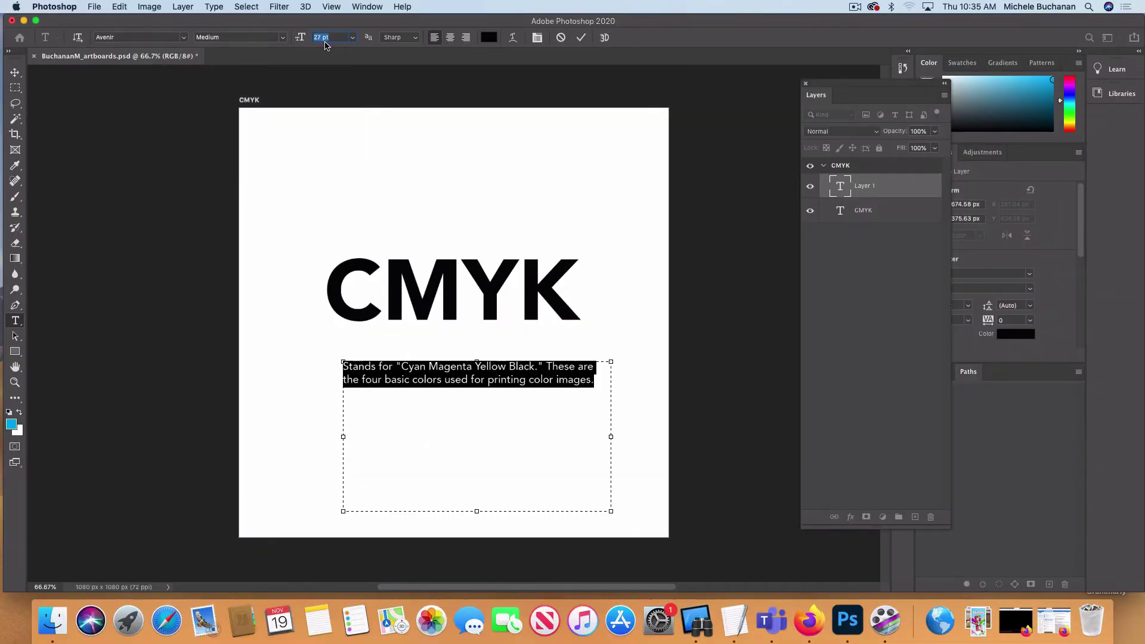
key("Up")
key("Up")
key("Up")
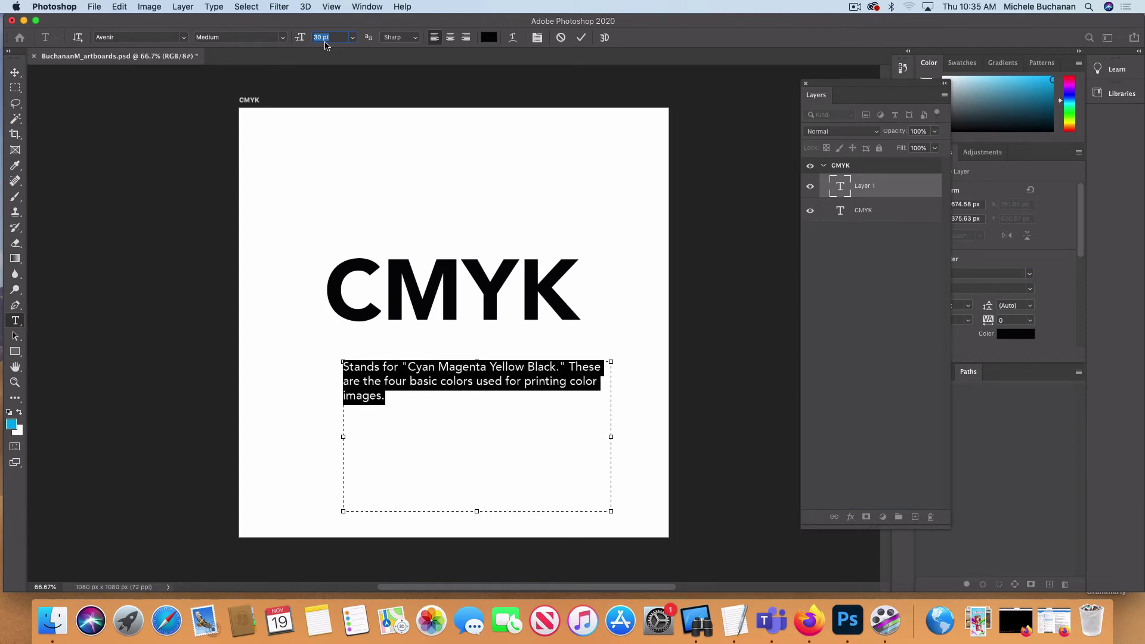
key("Up")
key("Up")
key("Up")
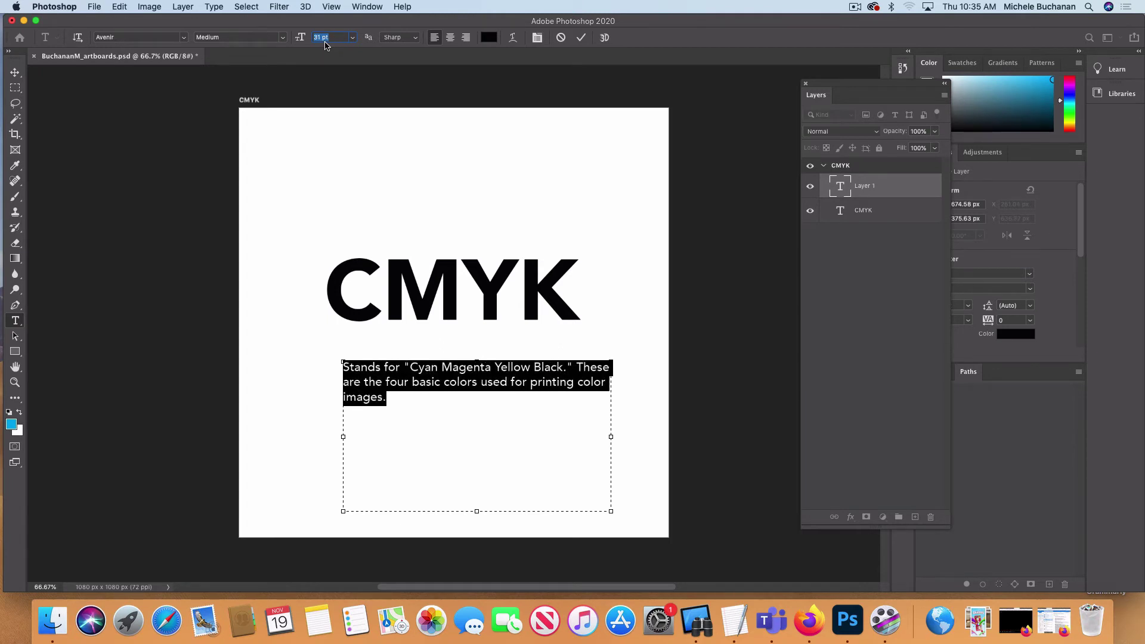
key("Up")
key("Up")
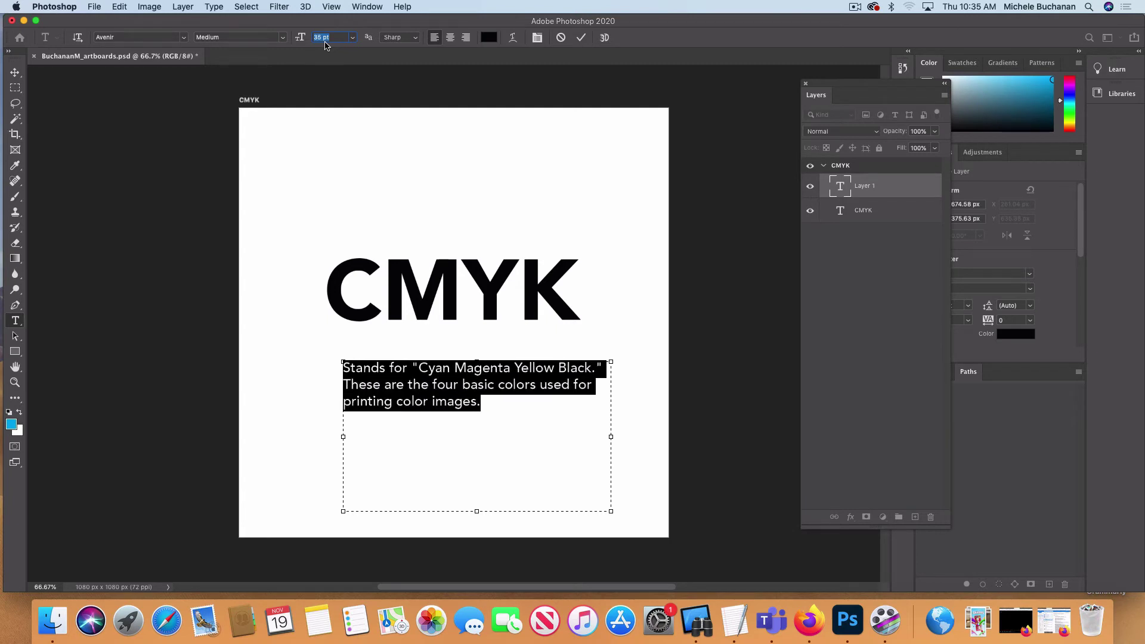
key("Down")
key("Down")
key("Down")
key("Down")
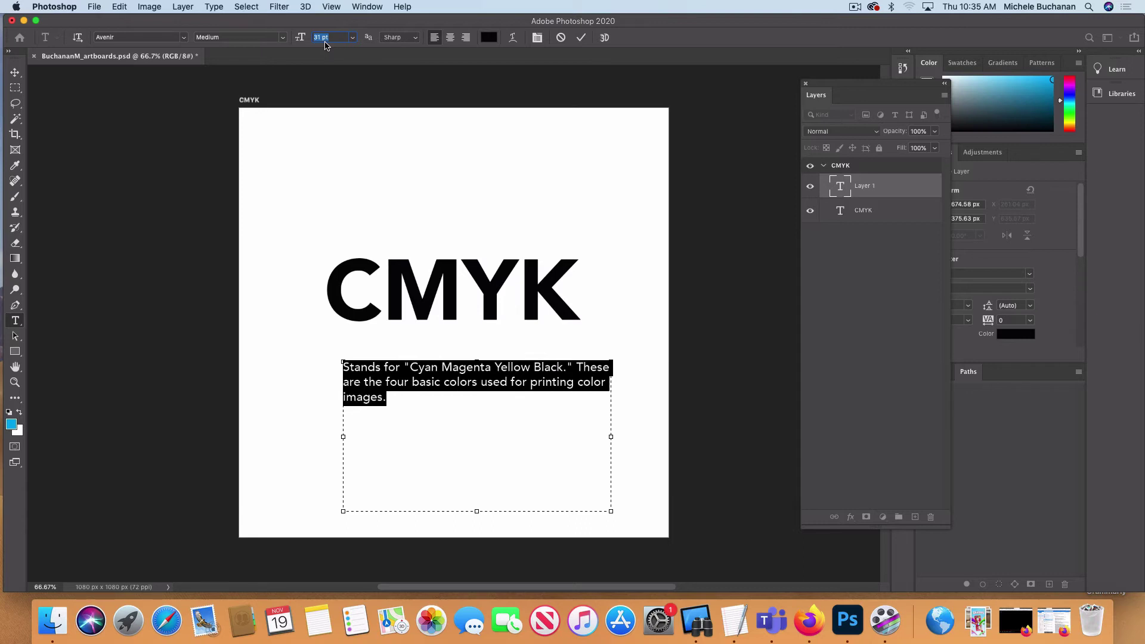
Step: Move the description text block up and slightly left, closer beneath the CMYK title
left_click(15, 72)
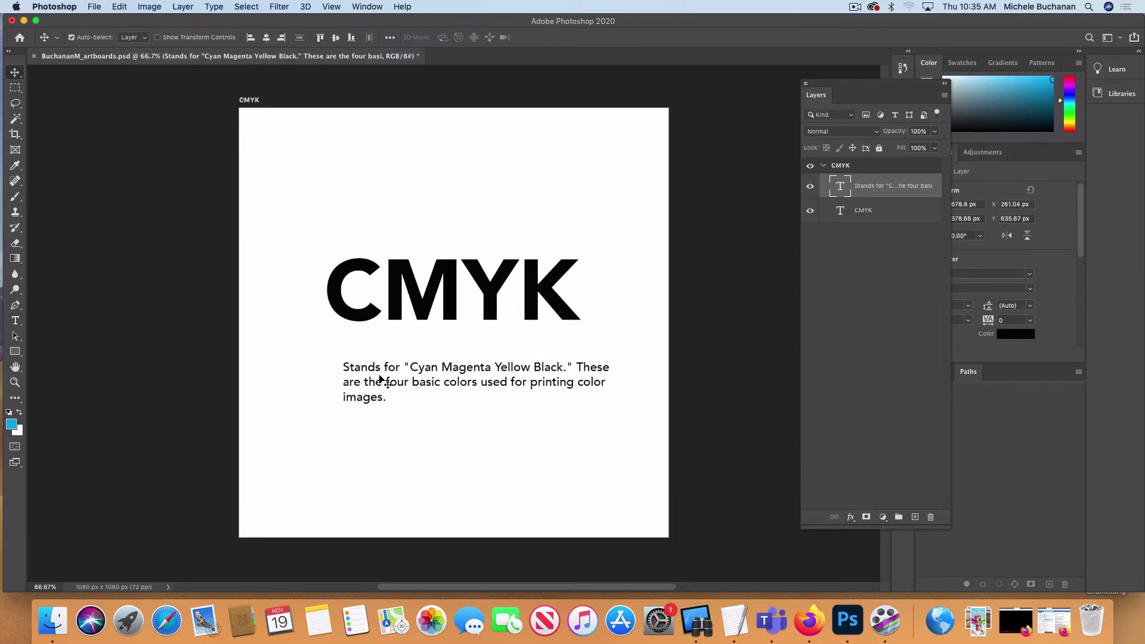
left_click_drag(379, 377, 375, 363)
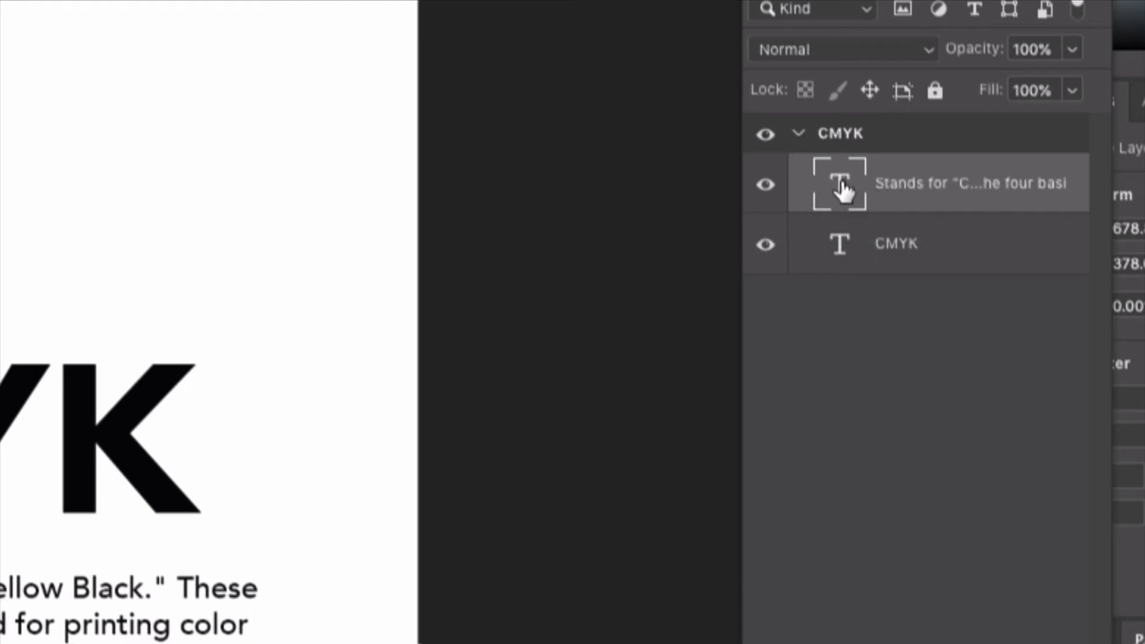
Step: Narrow and shorten the description's text box to about 630 x 206 px around its three lines, and save the document
double_click(839, 187)
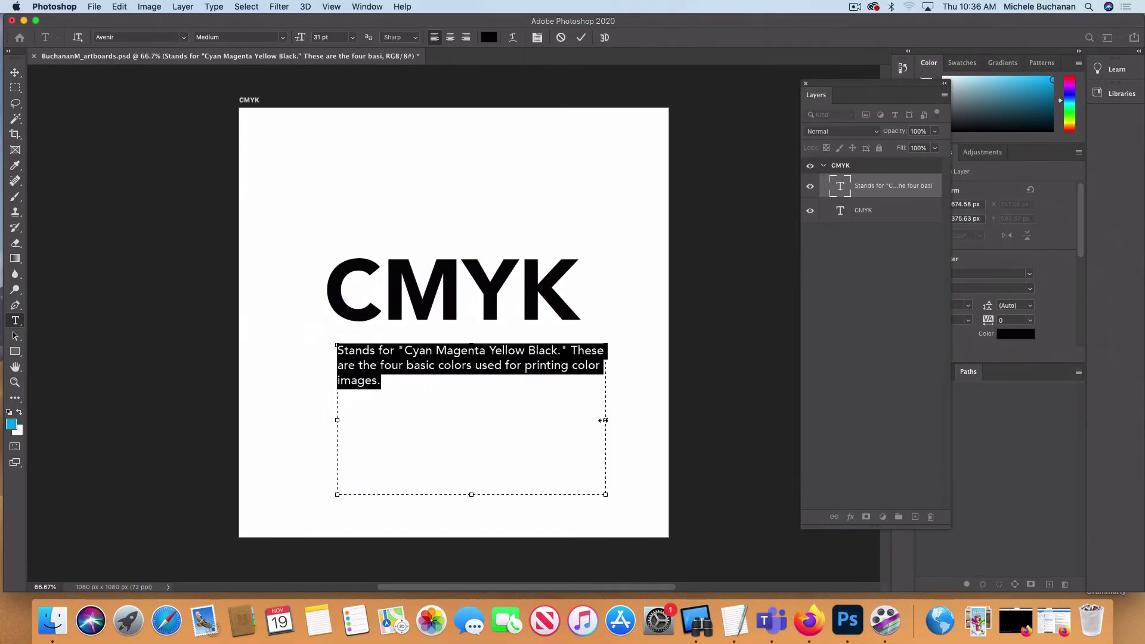
left_click_drag(603, 420, 588, 419)
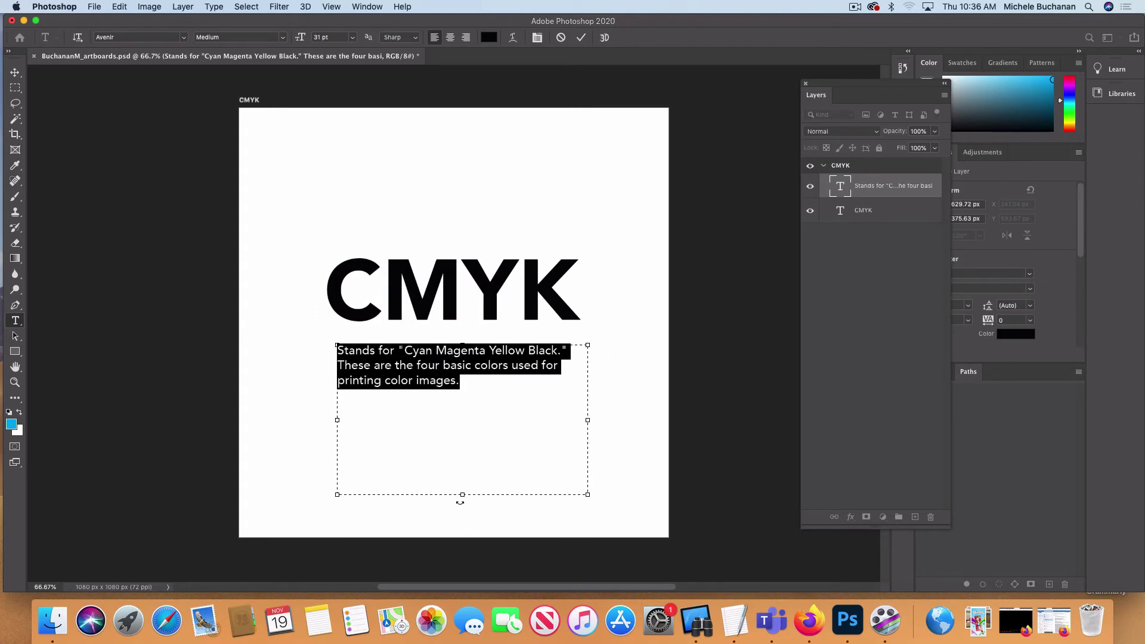
left_click_drag(461, 494, 462, 360)
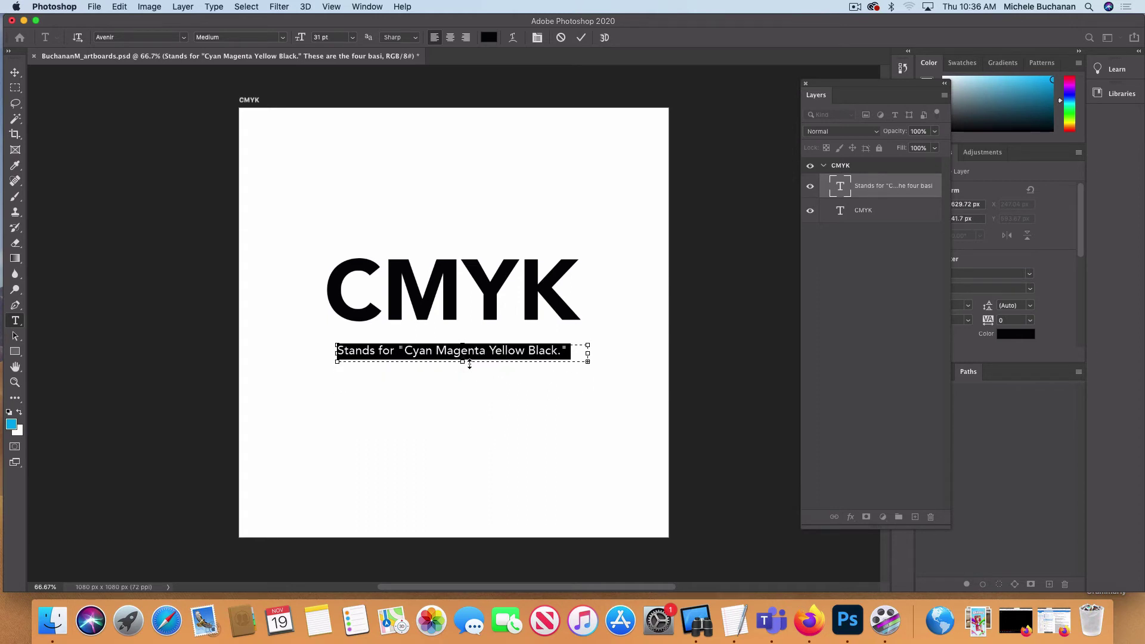
left_click_drag(461, 360, 475, 426)
key("Escape")
key("v")
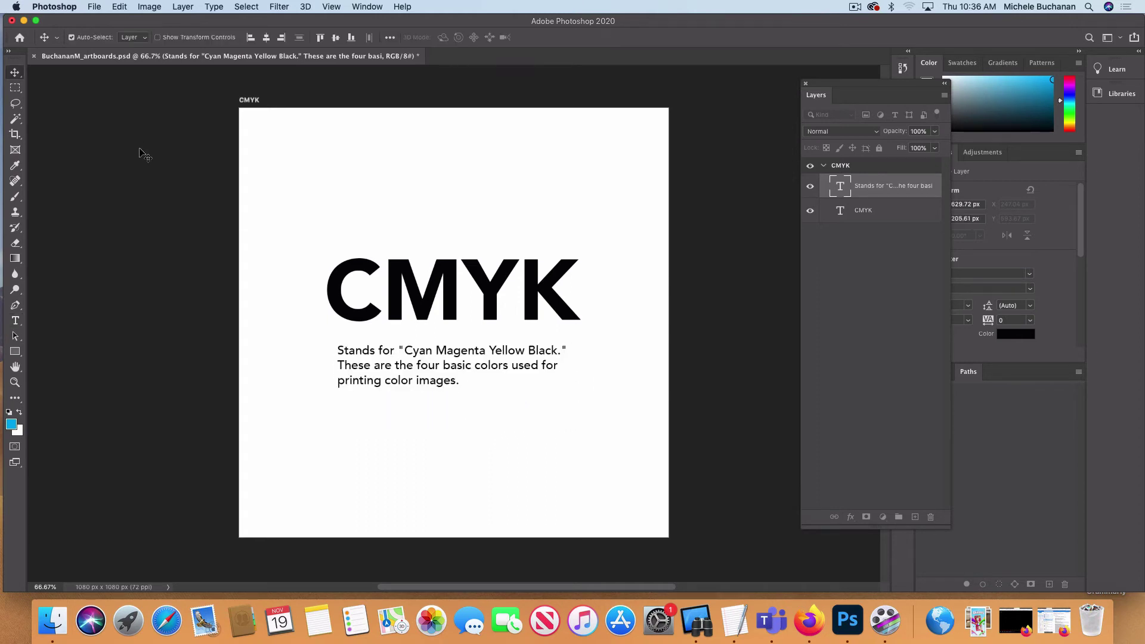
left_click(95, 7)
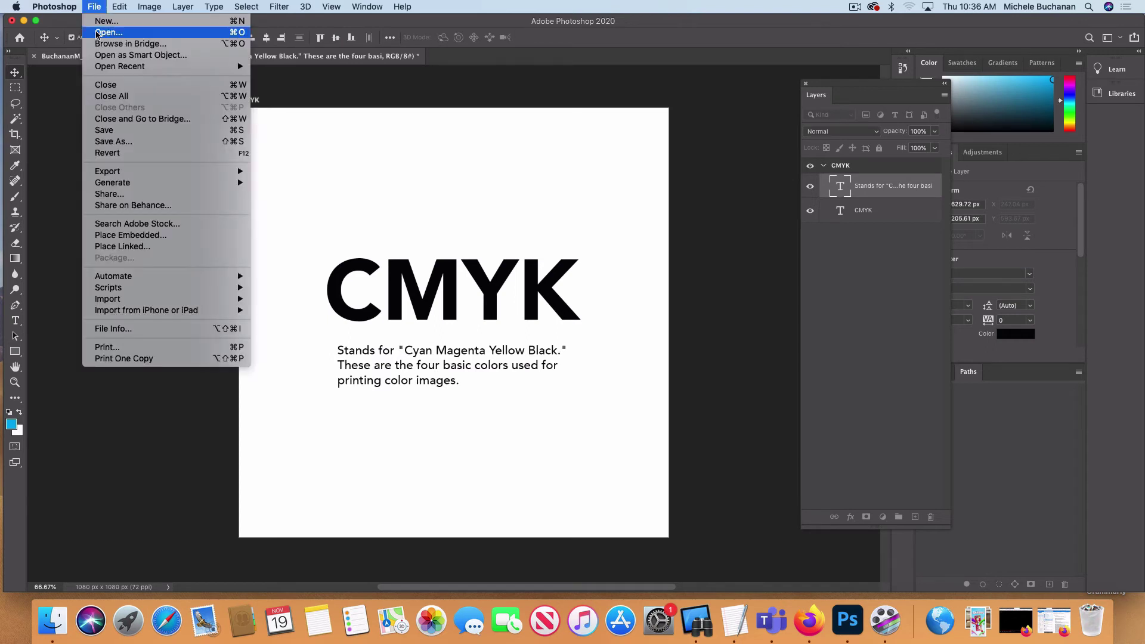
left_click(128, 135)
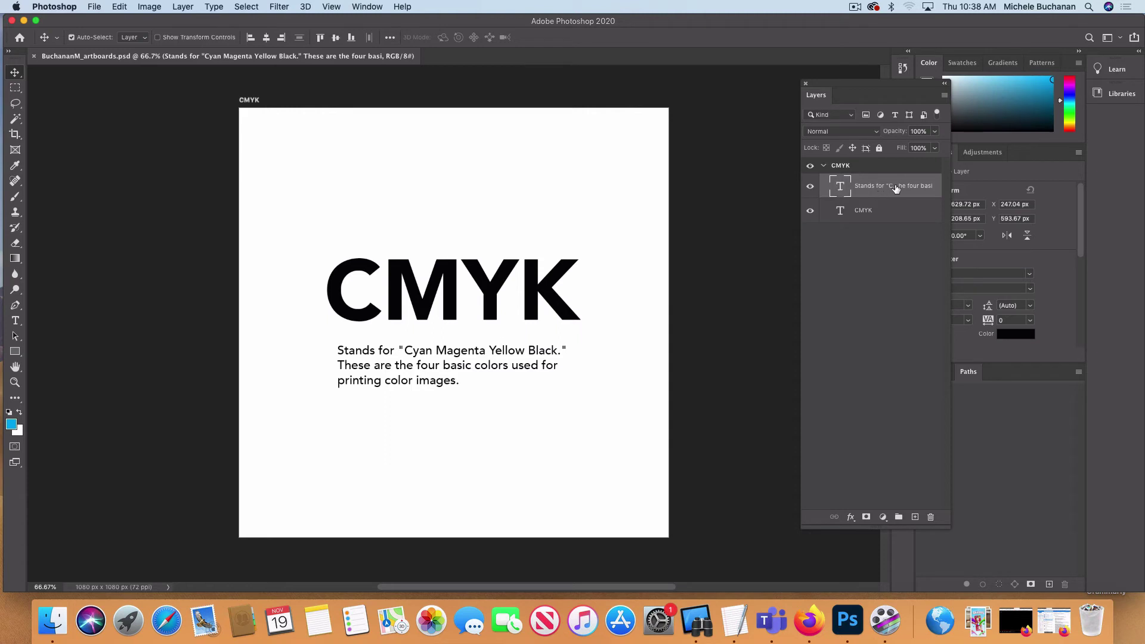
Step: Select the whole description text for editing and arrange the Layers and Properties panels as floating panels near the artwork
double_click(841, 187)
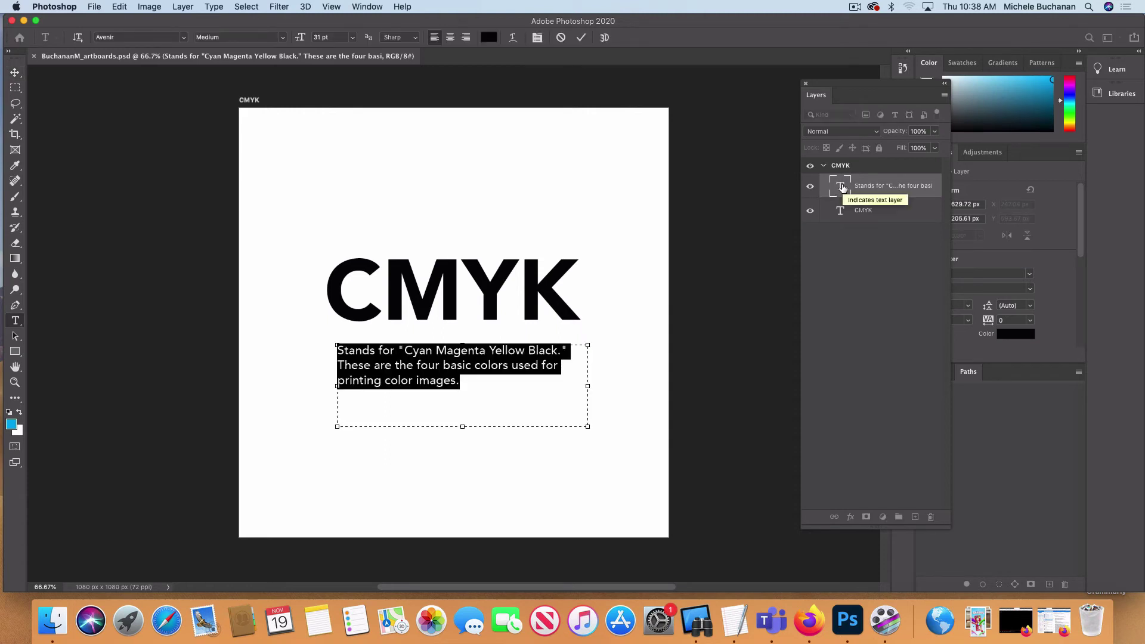
left_click_drag(882, 84, 782, 109)
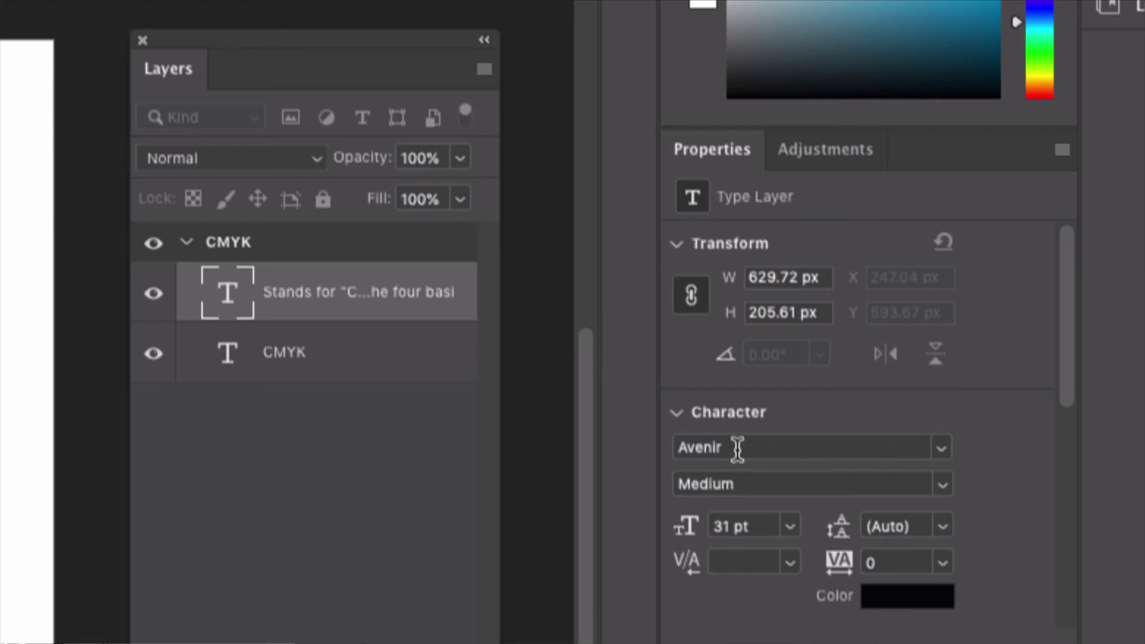
left_click_drag(679, 448, 745, 447)
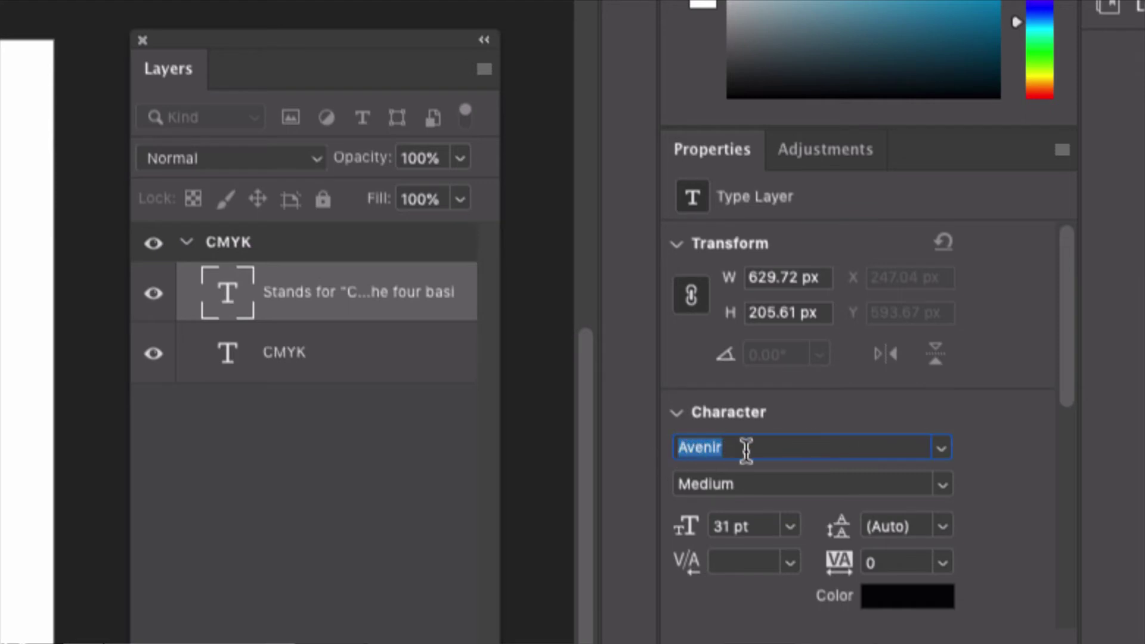
left_click(746, 483)
double_click(746, 483)
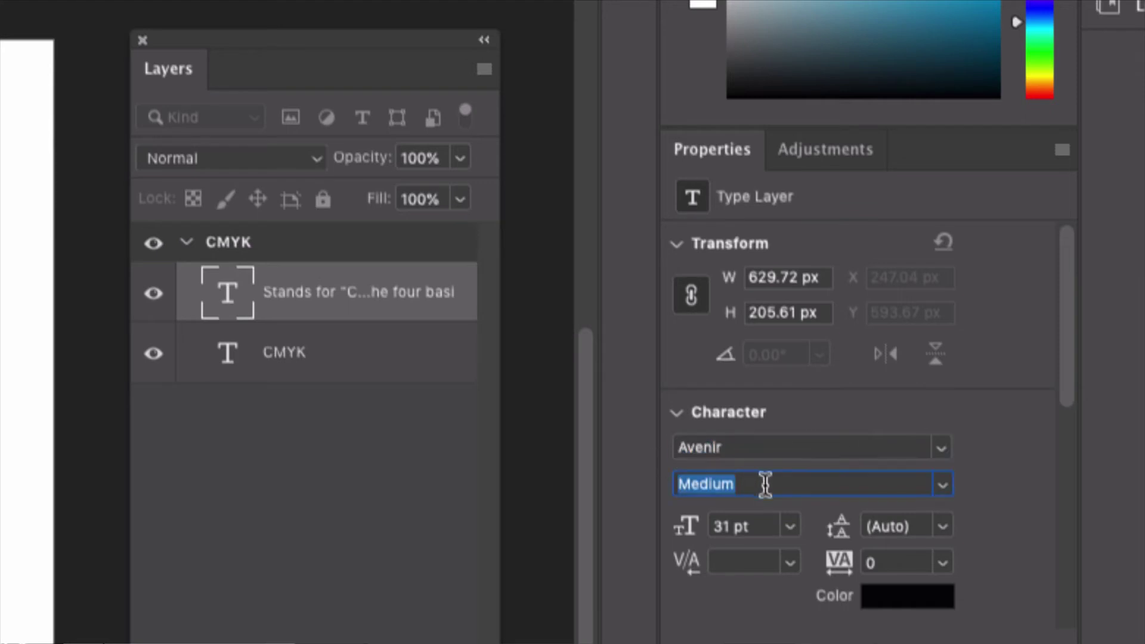
left_click(743, 517)
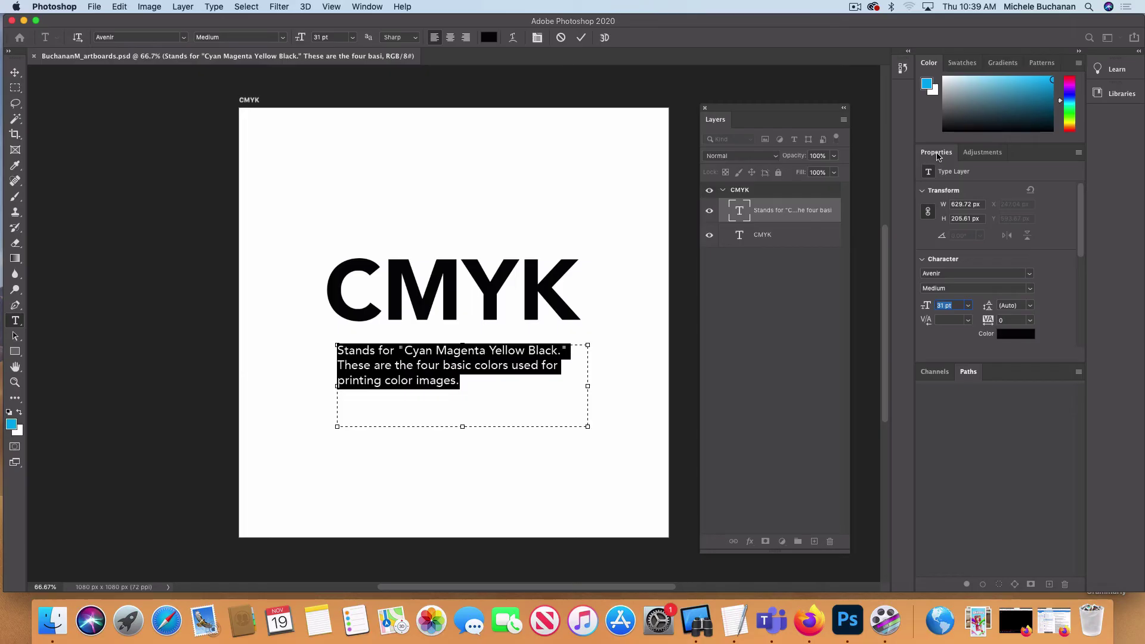
left_click_drag(936, 151, 625, 227)
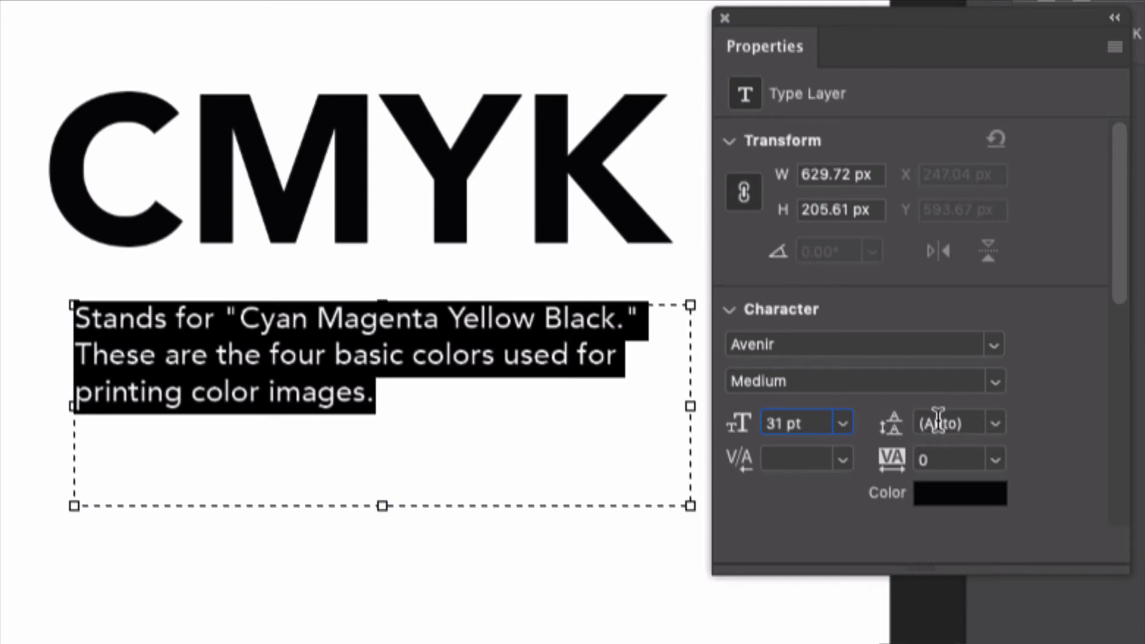
Step: Try larger font sizes on the selected description text, and settle on 32 pt
left_click(813, 423)
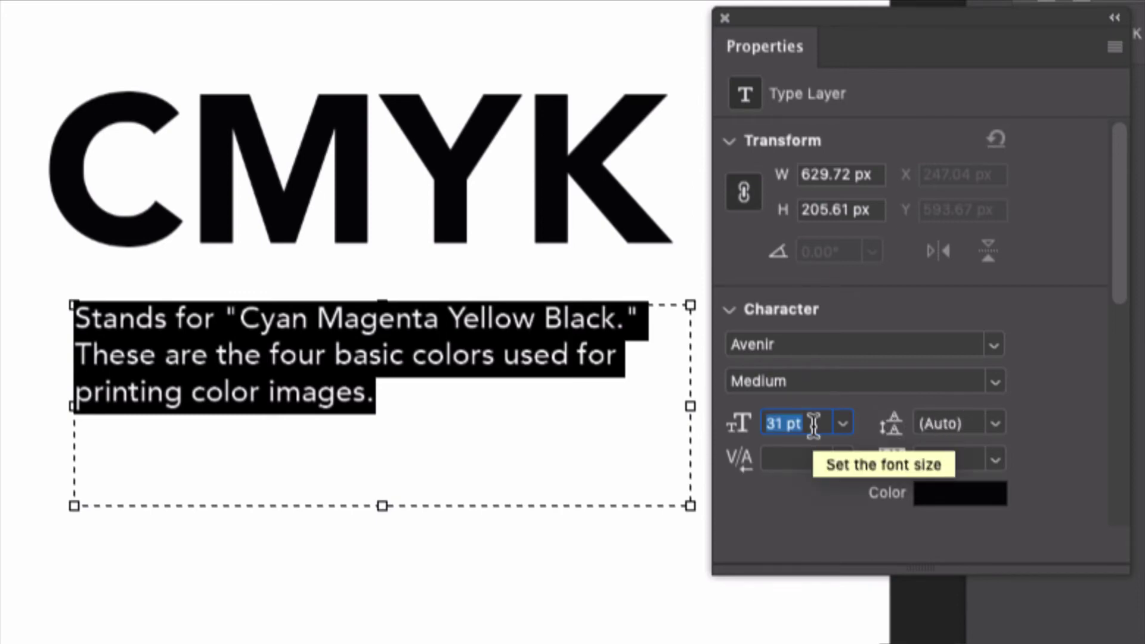
key("Up")
key("Up")
key("Up")
key("Up")
key("Up")
key("Up")
key("Up")
key("Up")
key("Up")
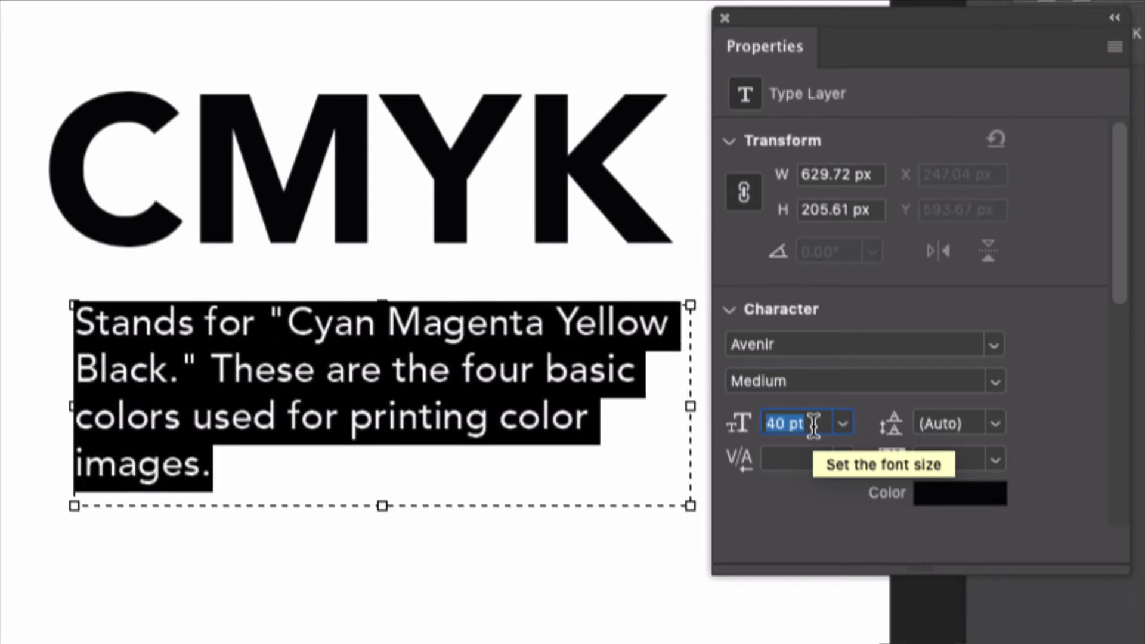
key("Up")
key("Up")
key("Up")
key("Up")
key("Up")
key("Up")
key("Up")
key("Up")
key("Up")
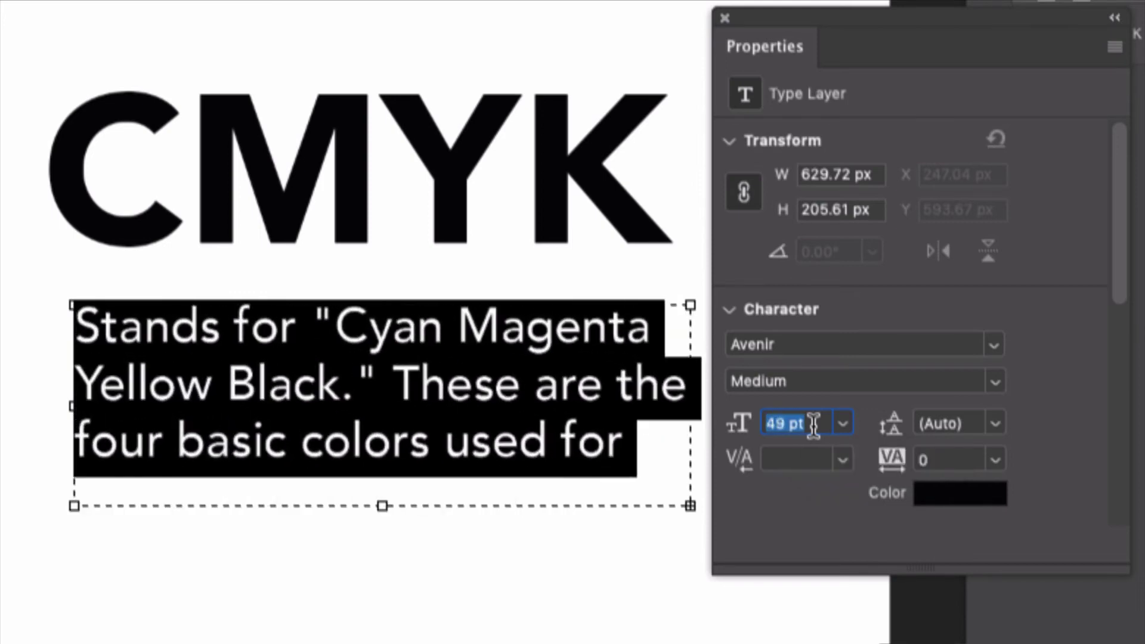
key("Up")
key("Up")
key("Up")
key("Up")
key("Down")
key("Down")
key("Down")
key("Down")
key("Down")
key("Down")
key("Down")
key("Down")
key("Down")
key("Down")
key("Down")
key("Down")
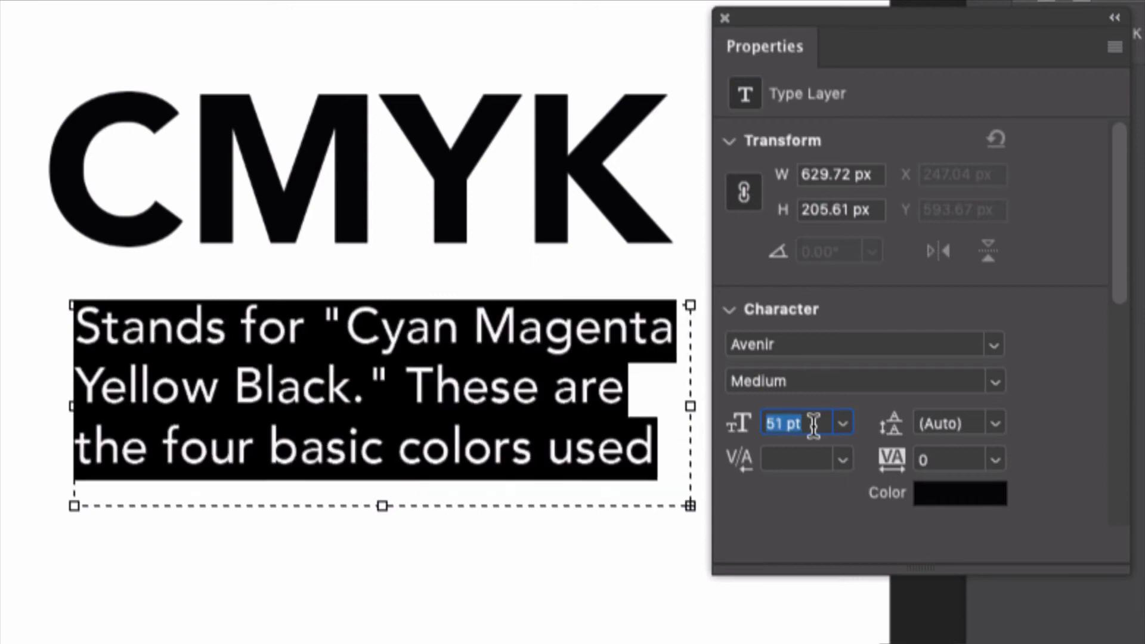
key("Down")
key("Down")
key("Down")
key("Down")
key("Down")
key("Down")
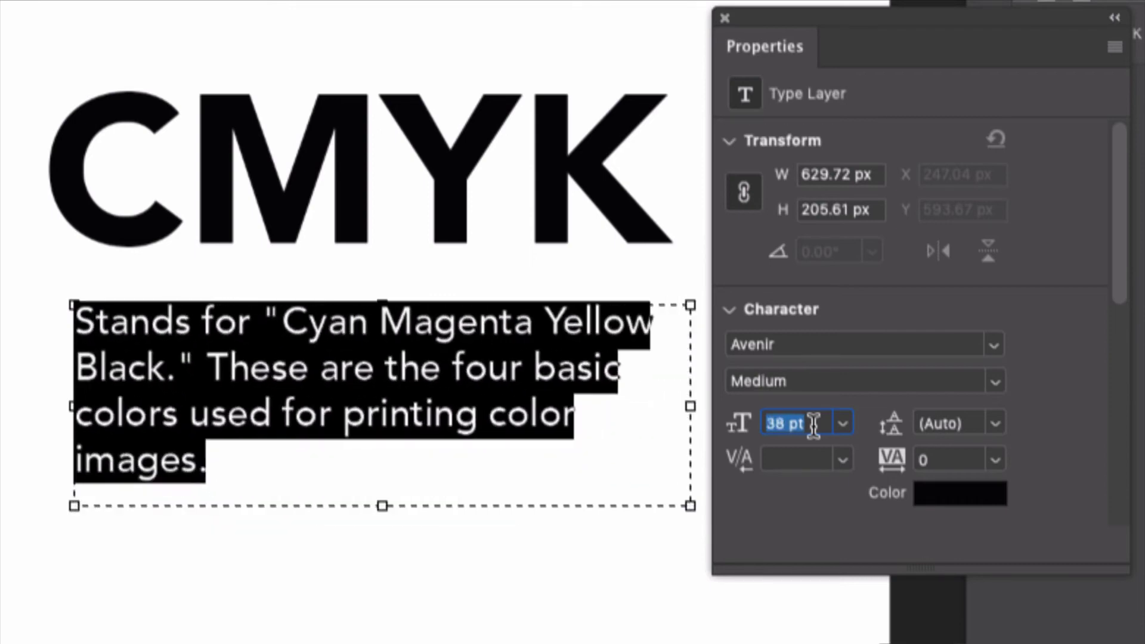
key("Down")
key("Down")
key("Down")
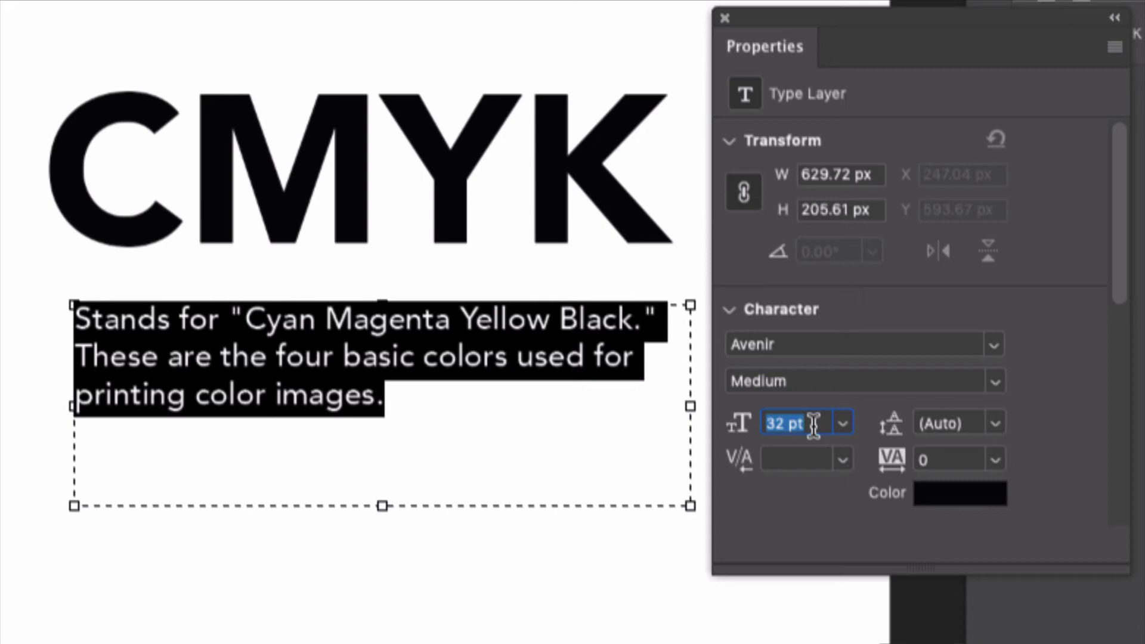
Step: Try looser and tighter leading on the description text, settle on 46 pt and commit the text edit
left_click(969, 423)
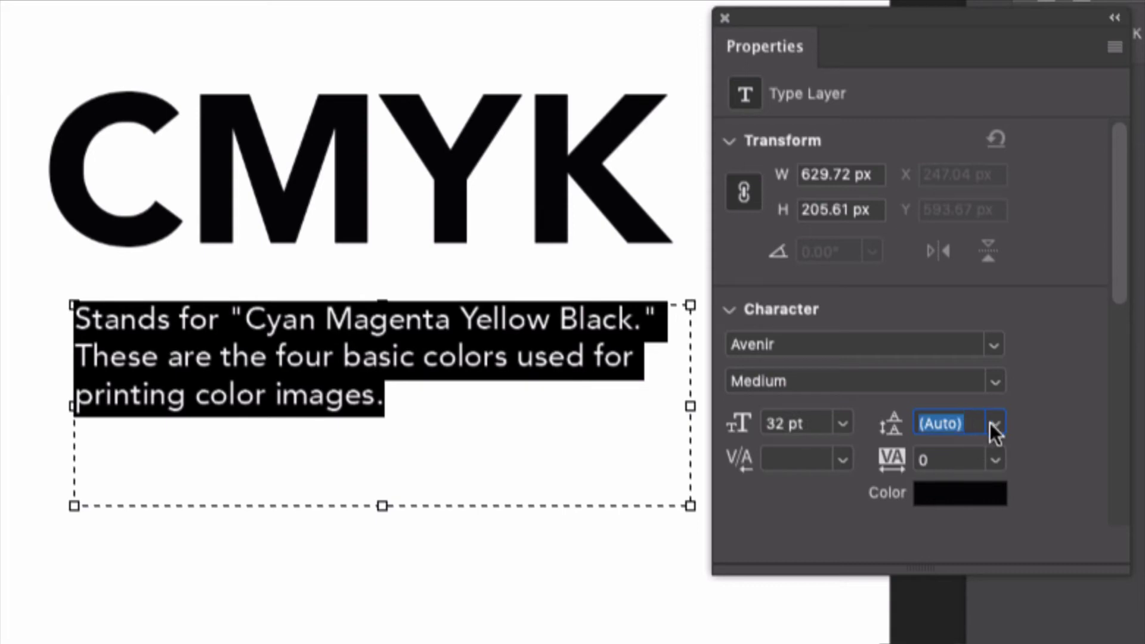
left_click(968, 423)
key("Up")
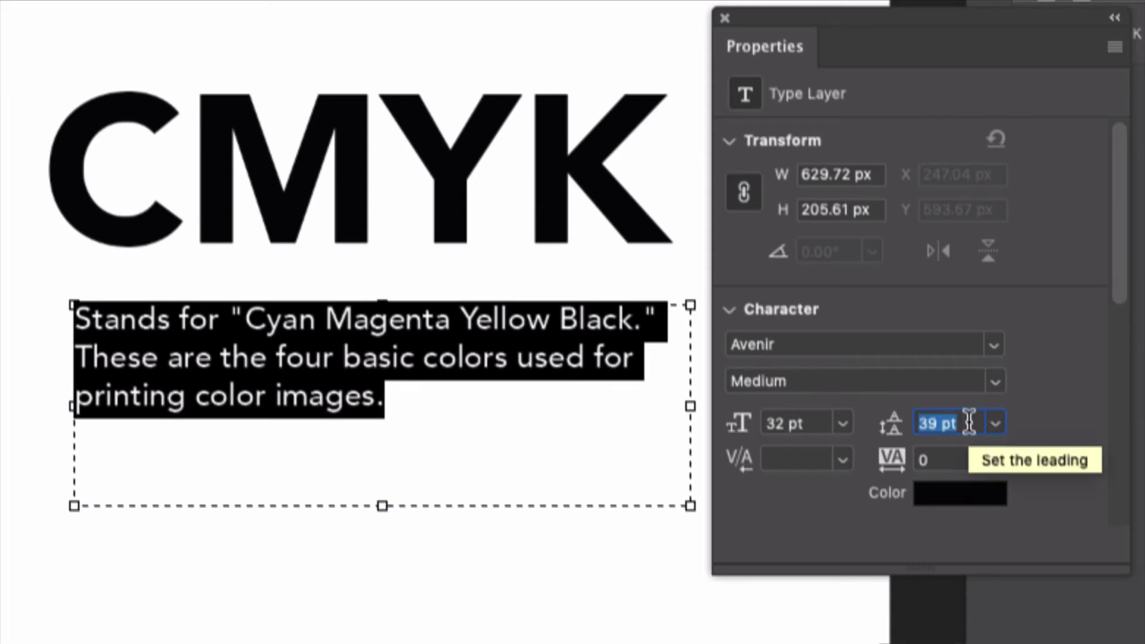
key("Up")
key("Up")
key("Up")
key("Up")
key("Up")
key("Up")
key("Up")
key("Up")
key("Up")
key("Up")
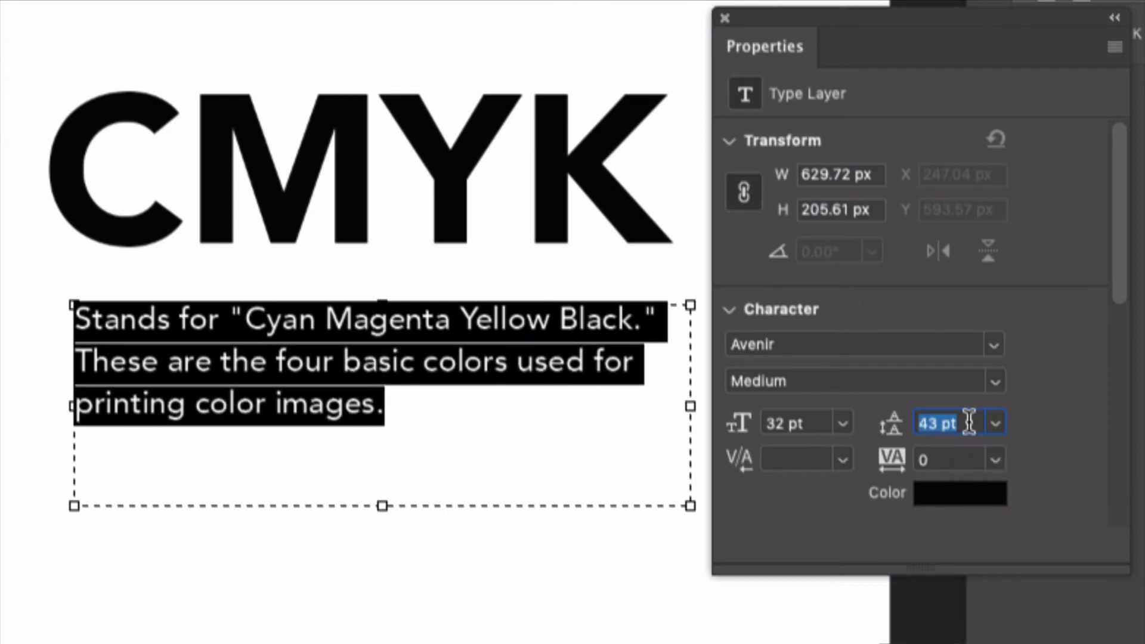
key("Up")
key("Up")
key("Up")
key("Up")
key("Up")
key("Up")
key("Up")
key("Up")
key("Up")
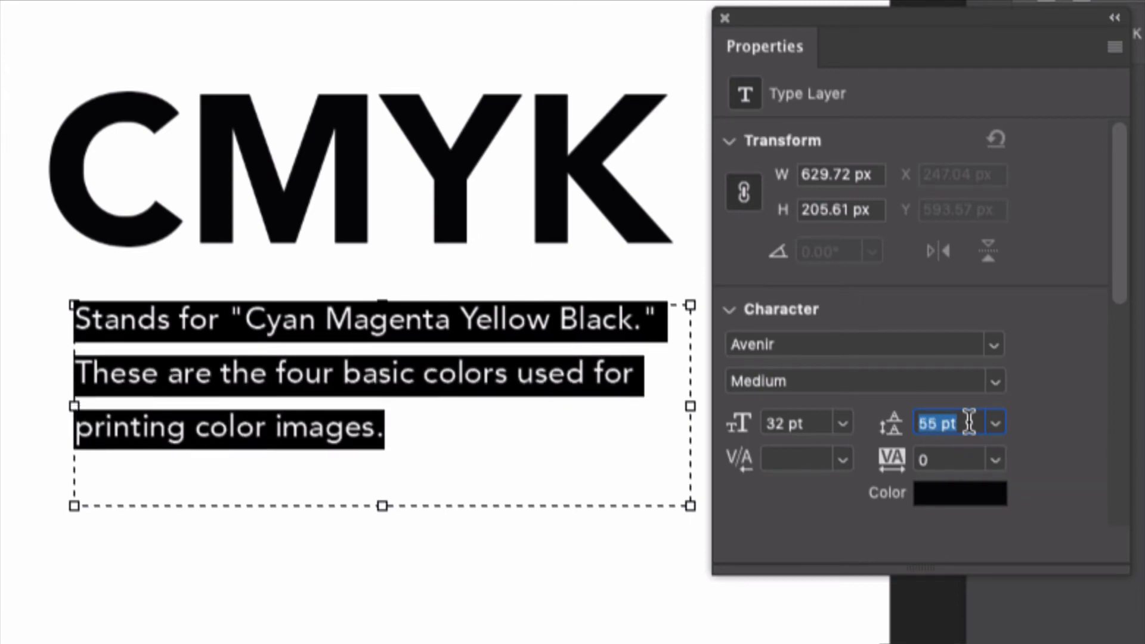
key("Up")
key("Up")
key("Up")
key("Up")
key("Up")
key("Up")
key("Up")
key("Up")
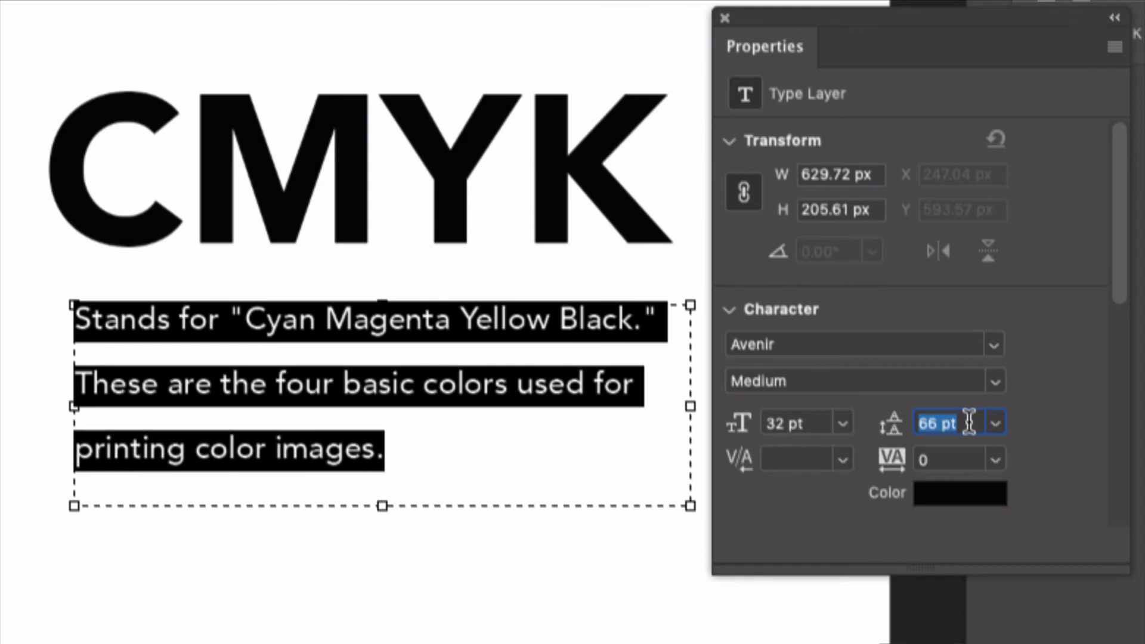
key("Down")
key("Down")
key("Down")
key("Down")
key("Down")
key("Down")
key("Down")
key("Down")
key("Down")
key("Down")
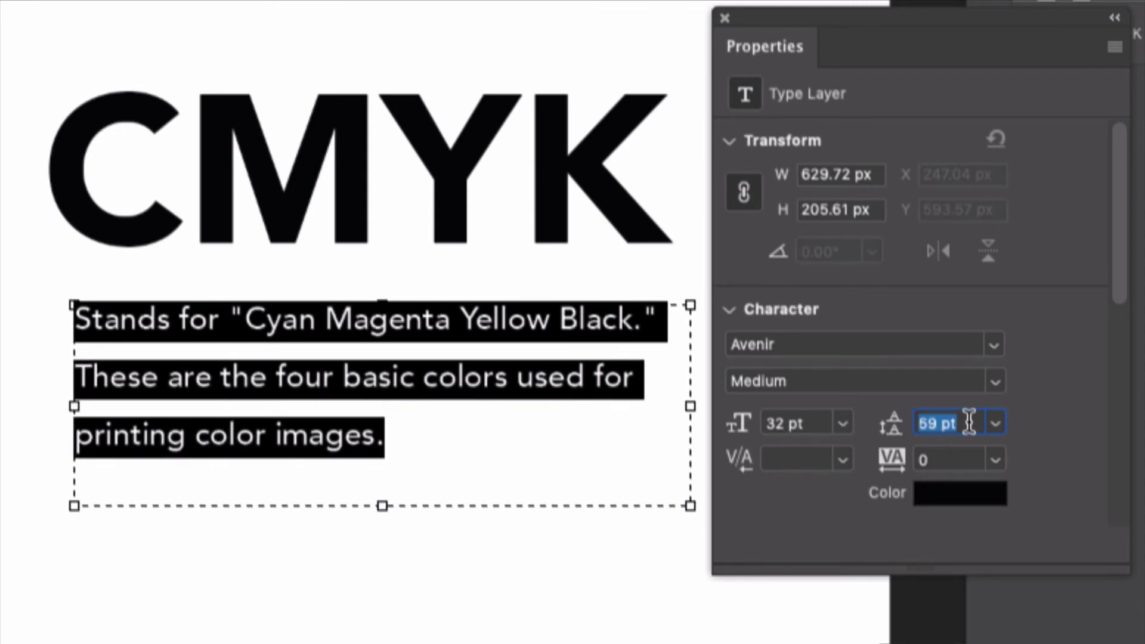
key("Down")
key("Down")
key("Down")
key("Down")
key("Down")
key("Down")
key("Down")
key("Down")
key("Down")
key("Down")
key("Down")
key("Down")
key("Down")
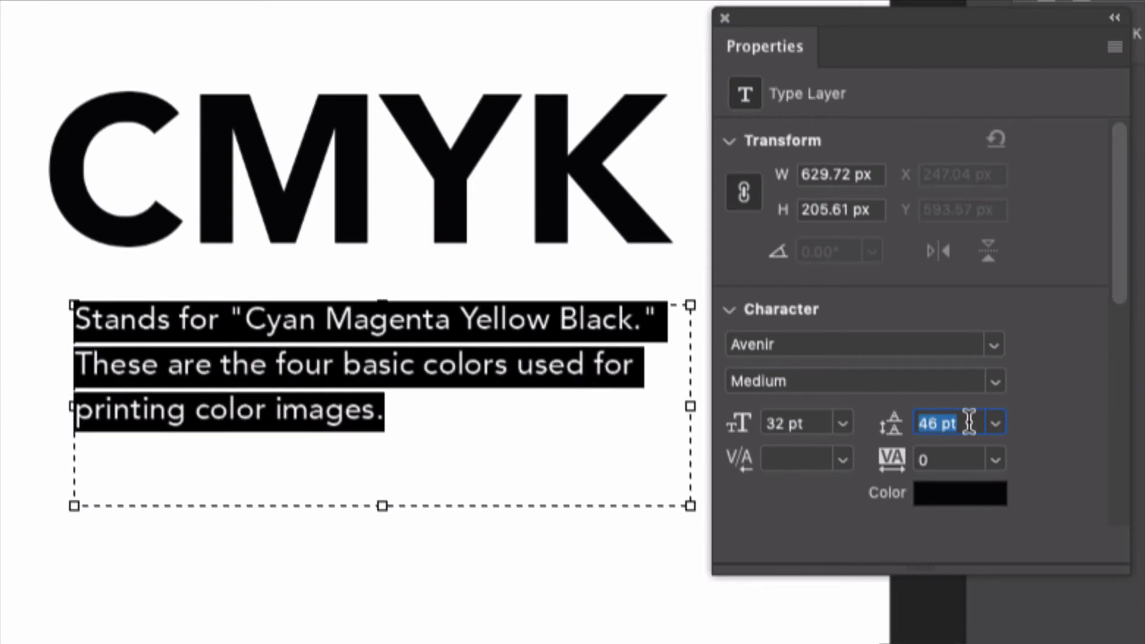
key("Down")
key("Down")
key("Down")
key("Down")
key("Down")
key("Down")
key("Down")
key("Down")
key("Down")
key("Down")
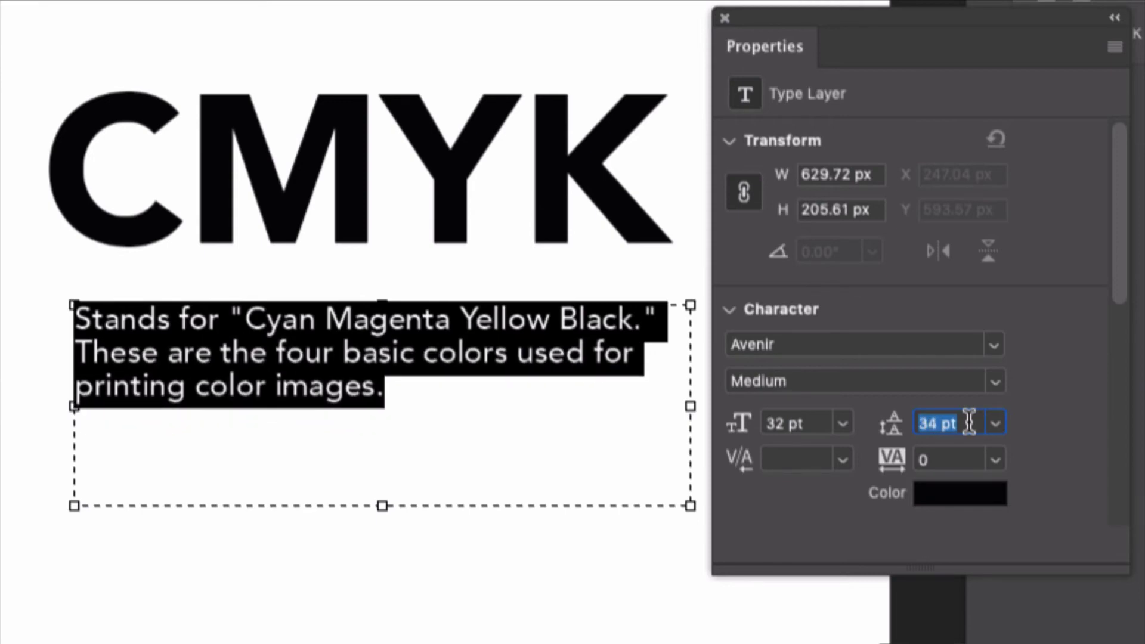
key("Down")
key("Down")
key("Down")
key("Down")
key("Down")
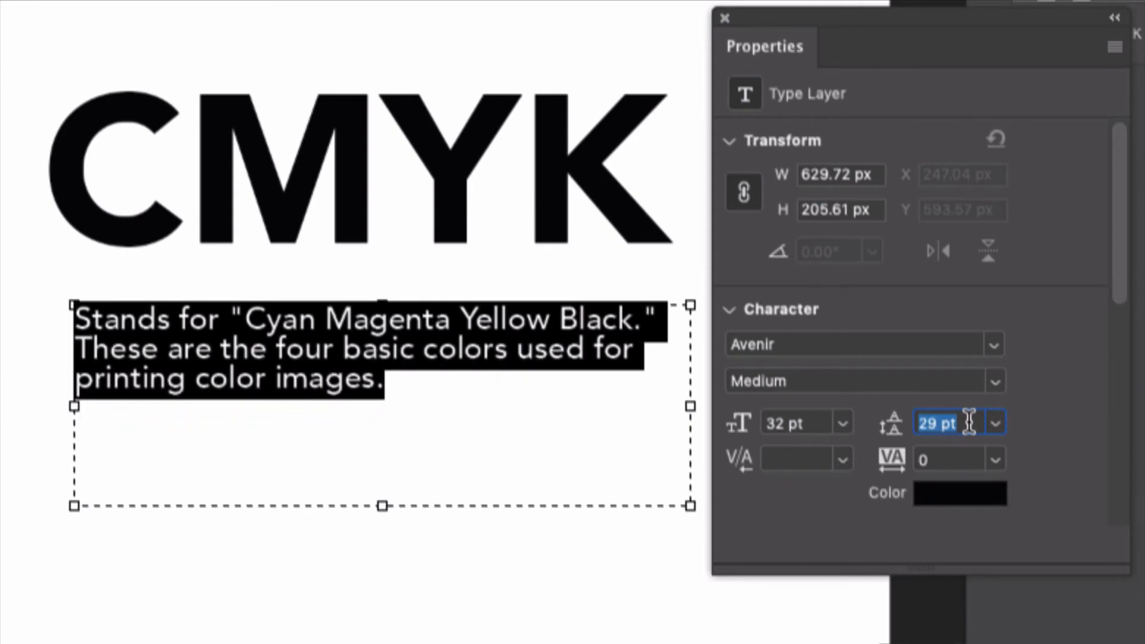
key("Down")
key("Down")
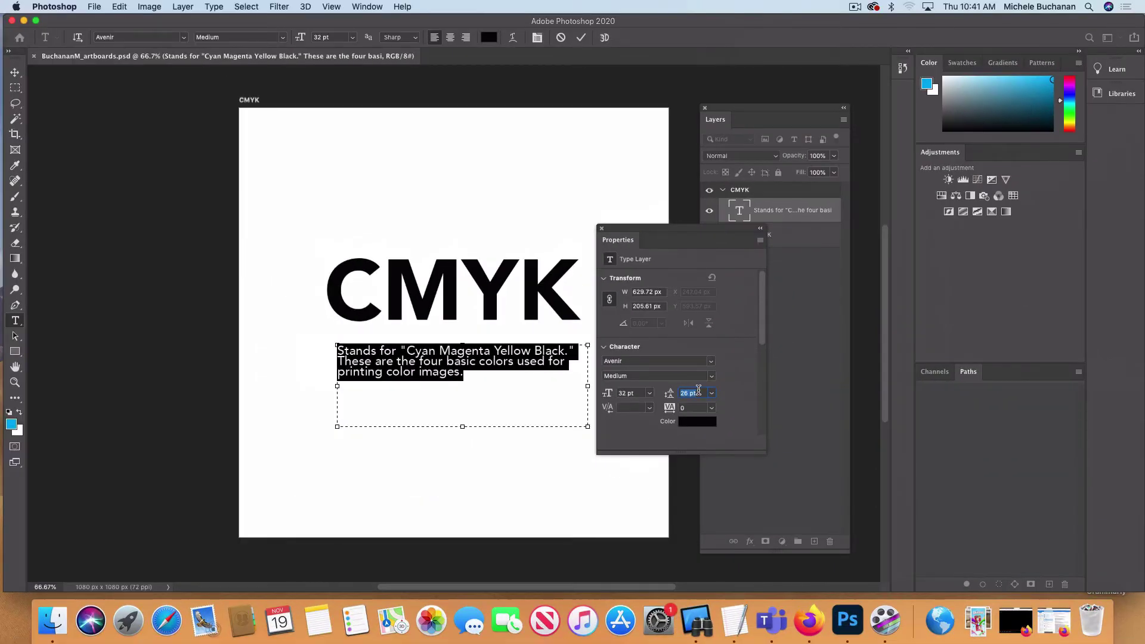
key("Up")
key("Up")
key("Up")
key("Up")
key("Up")
key("Up")
key("Up")
key("Up")
key("Up")
key("Up")
key("Up")
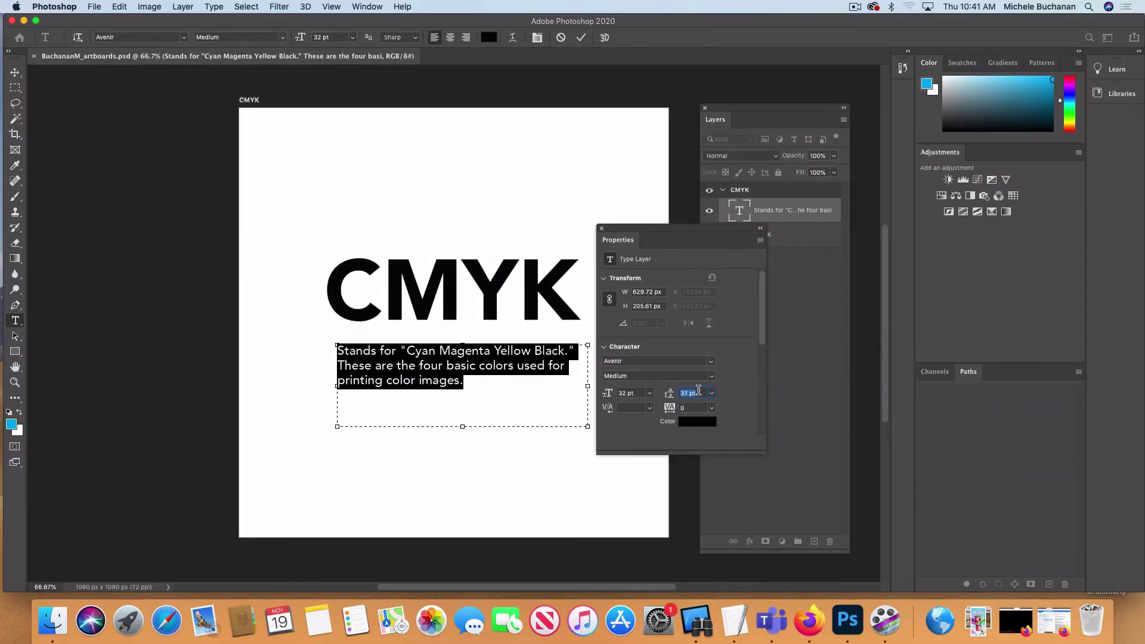
key("Up")
key("Up")
key("Up")
key("Up")
key("Up")
key("Up")
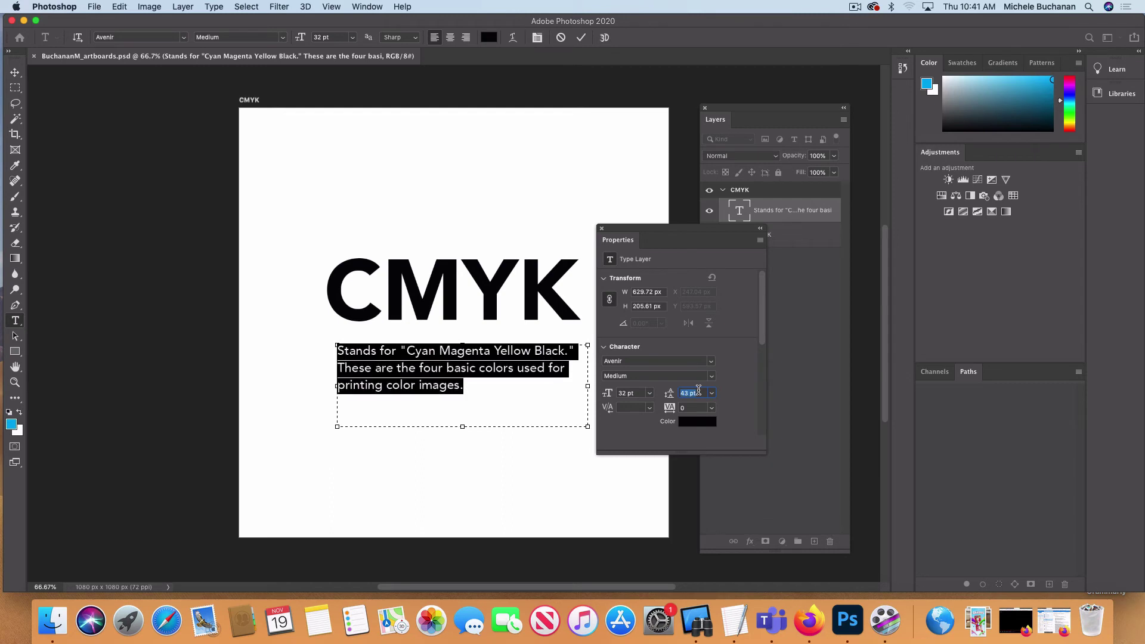
key("Up")
key("Up")
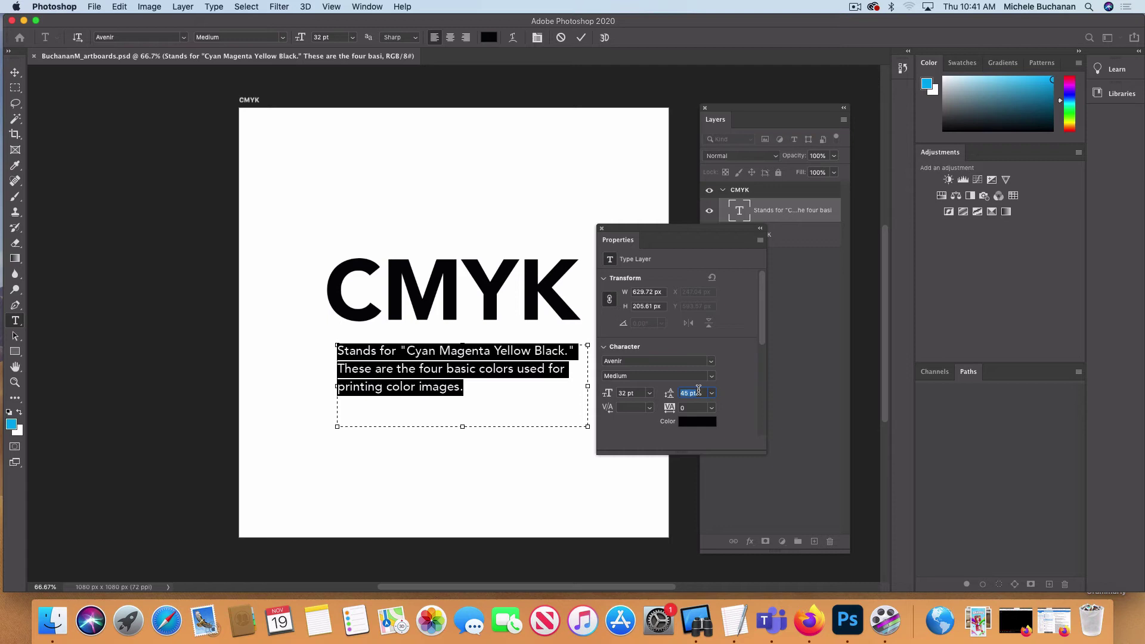
key("Up")
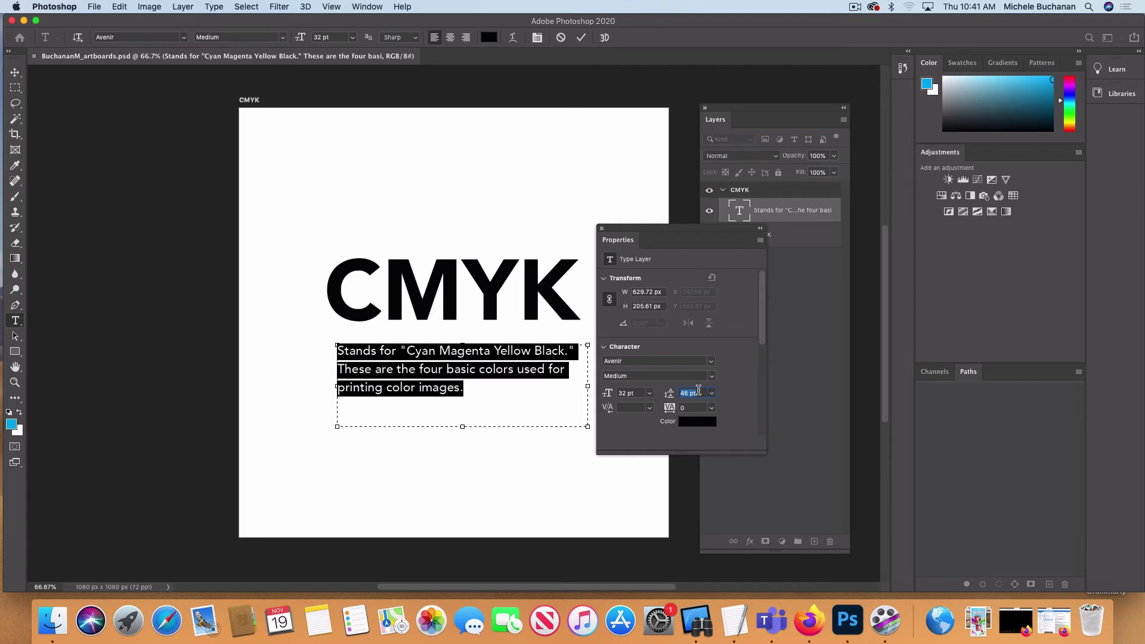
left_click(17, 74)
Step: Reduce the CMYK title's font size to 164 pt and move the title up and slightly to the right
left_click_drag(608, 232, 745, 208)
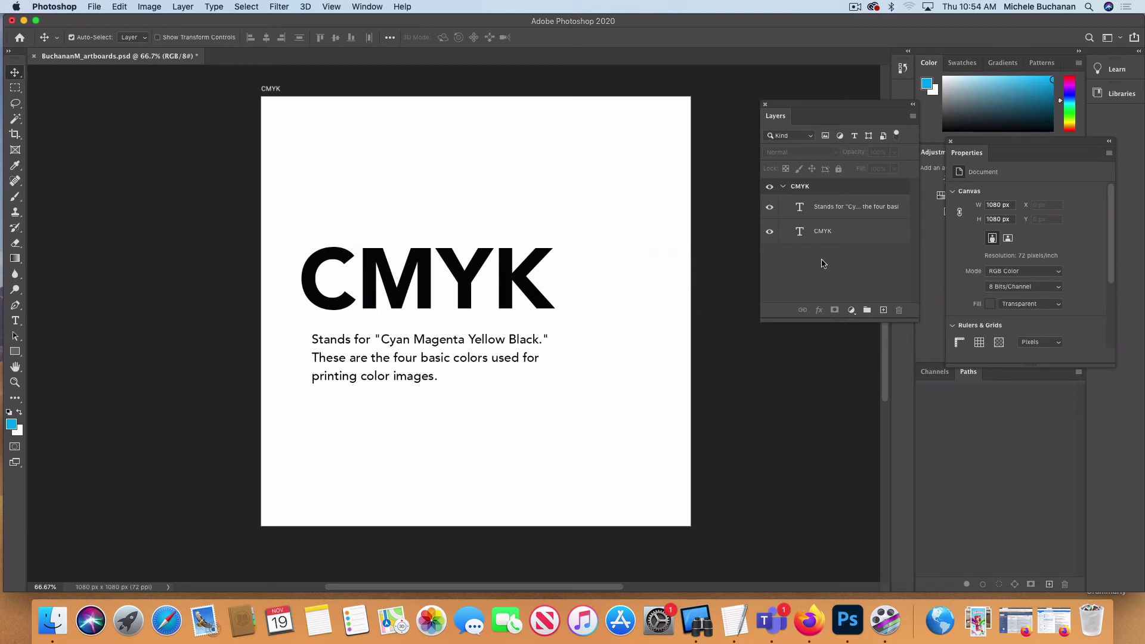
double_click(800, 233)
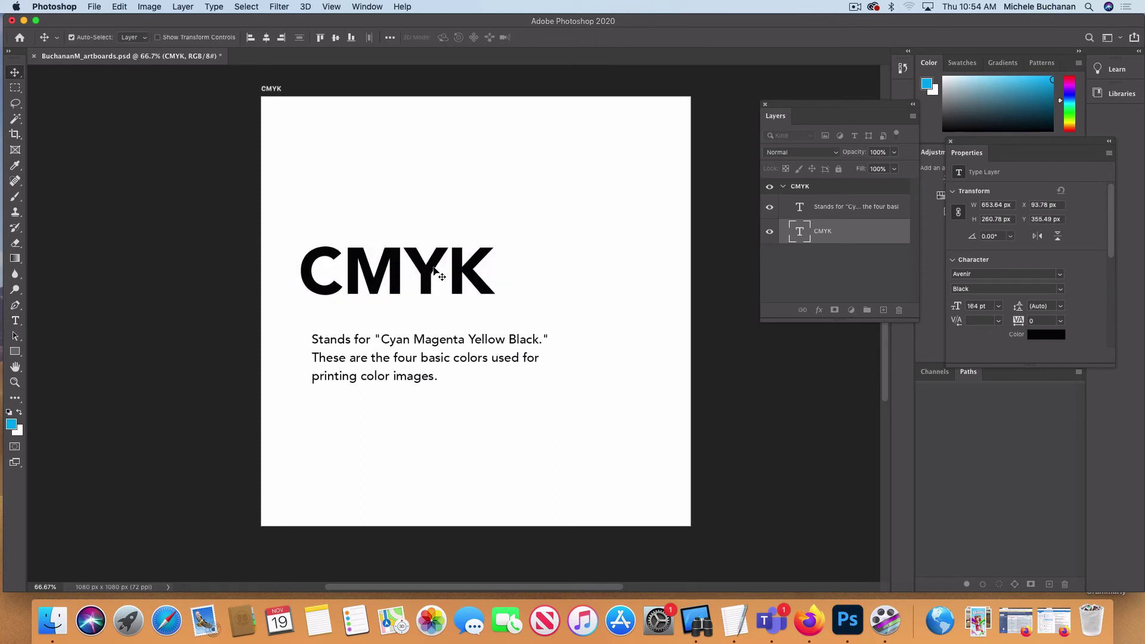
mouse_move(356, 273)
left_mouse_down()
mouse_move(361, 290)
mouse_move(362, 257)
left_mouse_up()
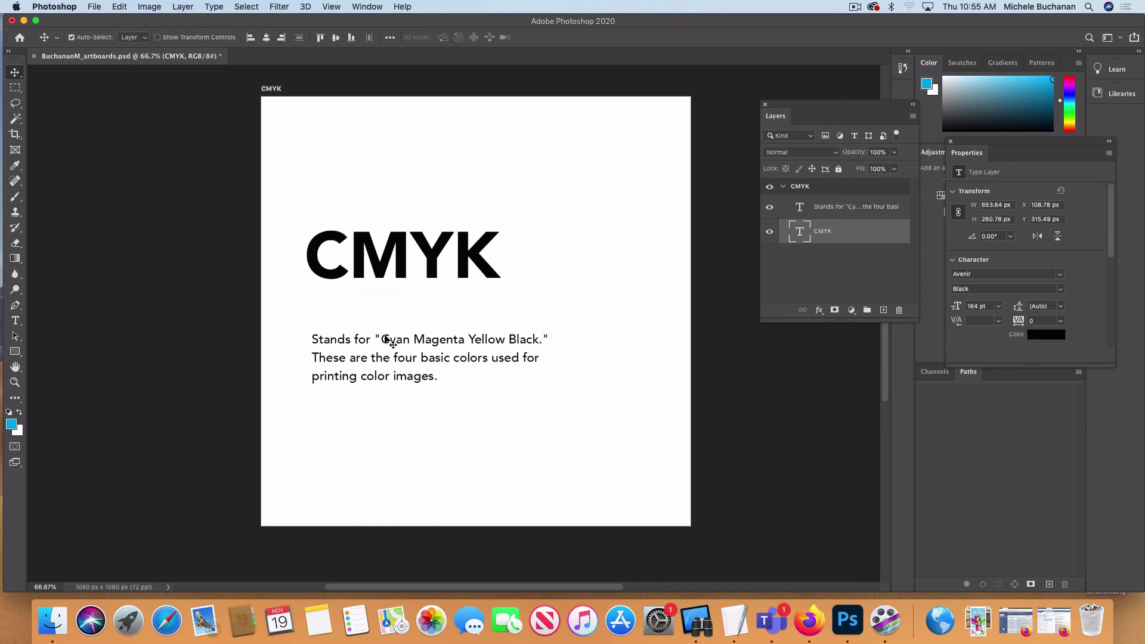
Step: Move the CMYK title down to sit directly above the description text, and save the document
left_click_drag(430, 252, 433, 292)
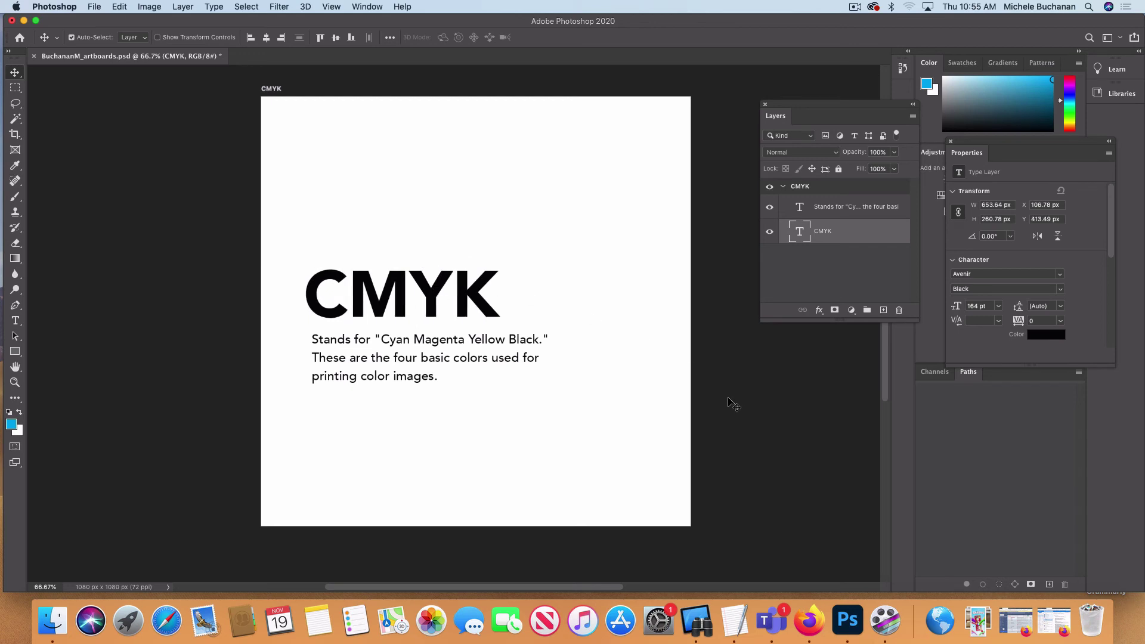
left_click(90, 7)
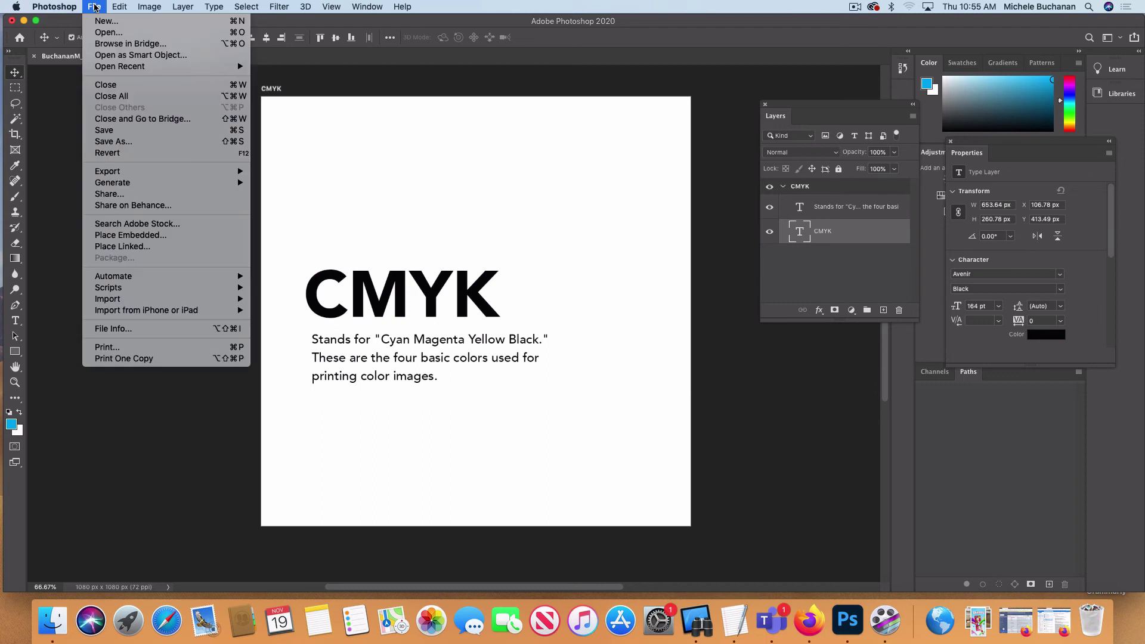
left_click(111, 130)
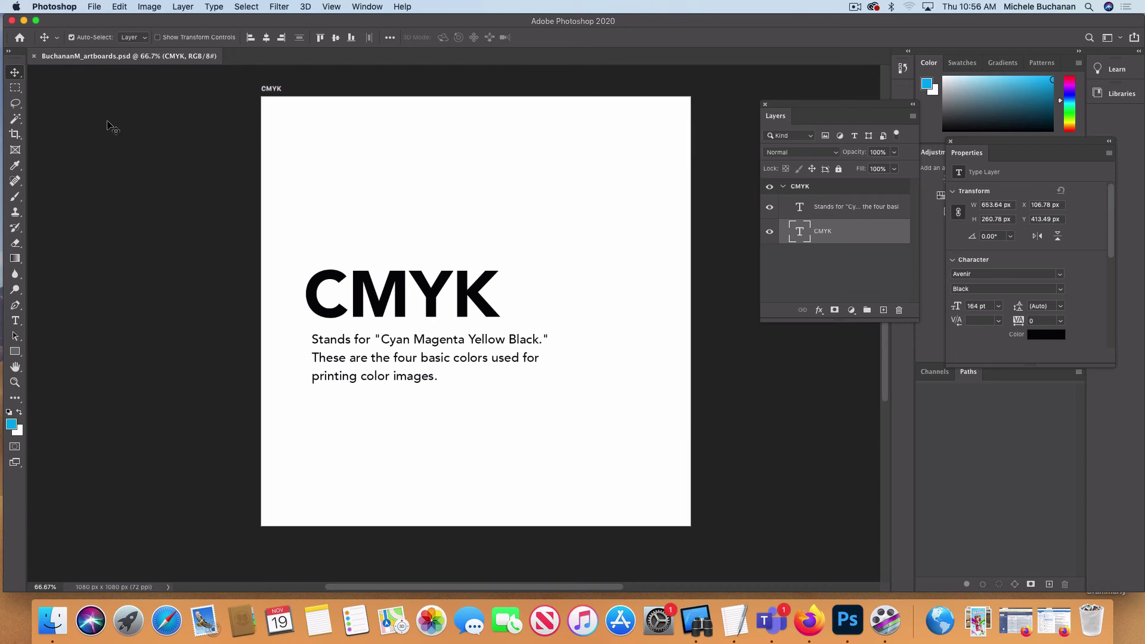
Step: Reposition the floating Layers panel, collapse the CMYK artboard's layers and duplicate the whole artboard
left_click(785, 189)
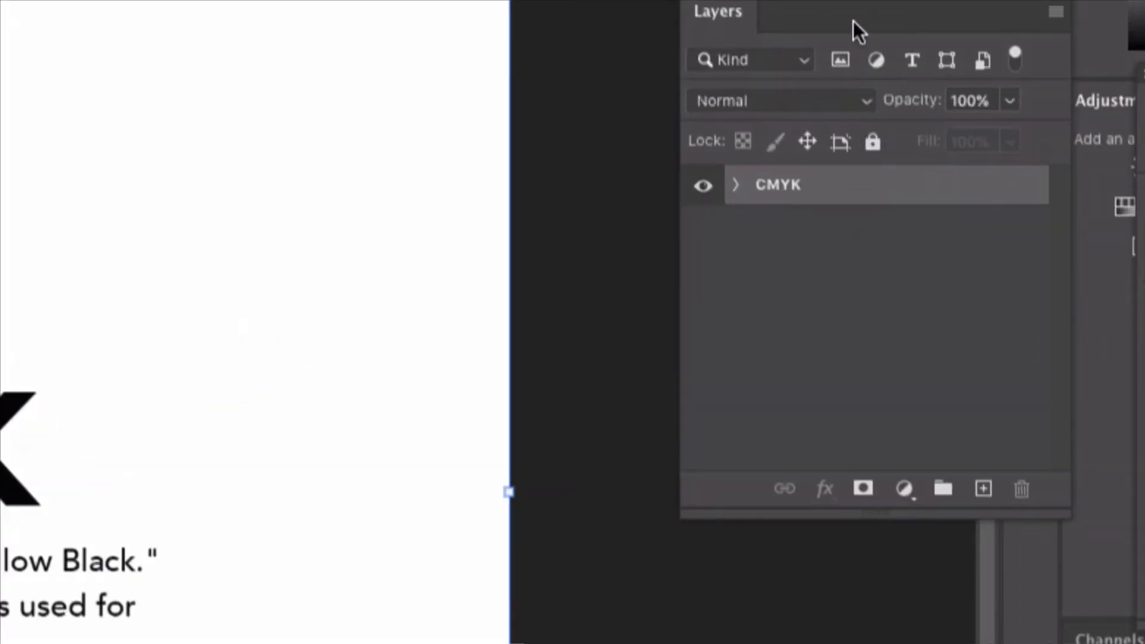
left_click_drag(821, 34, 725, 30)
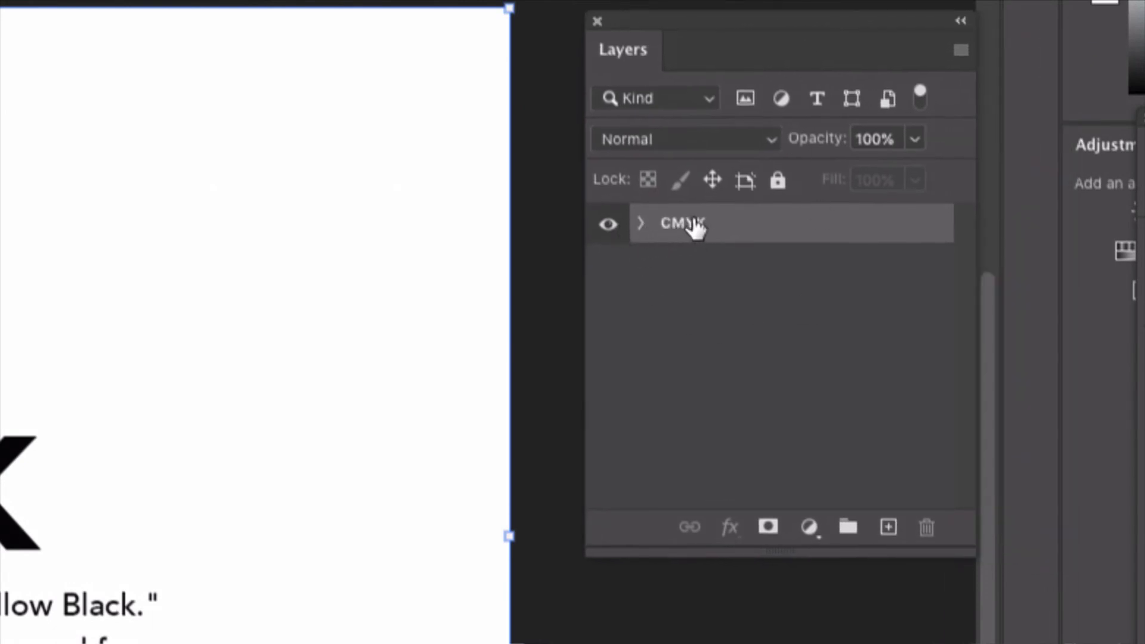
left_click(641, 223)
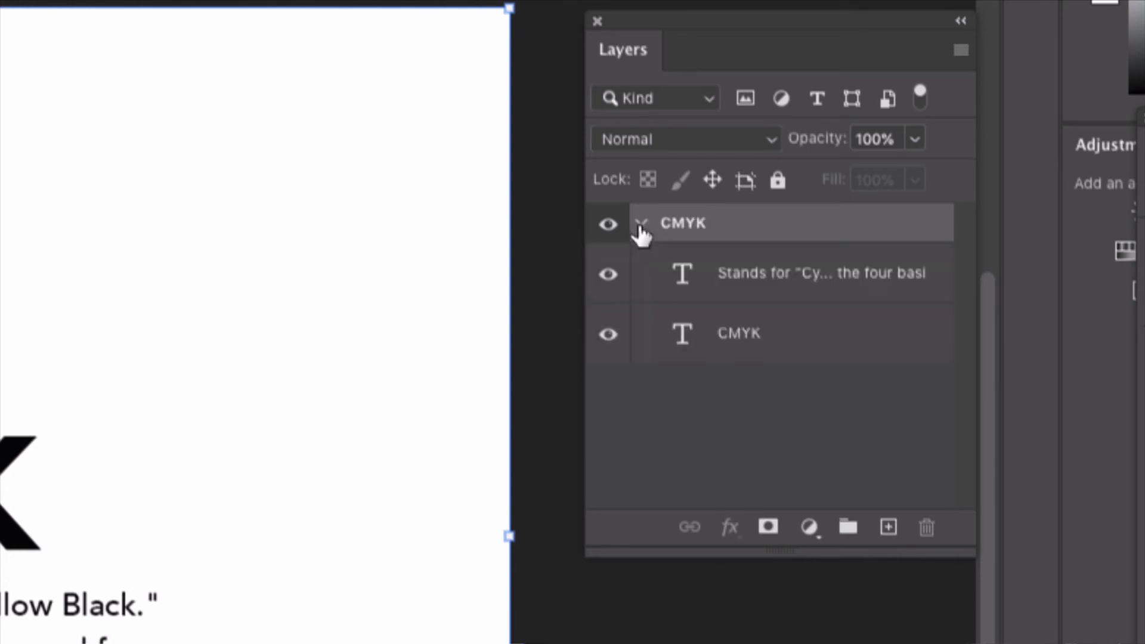
left_click(715, 274)
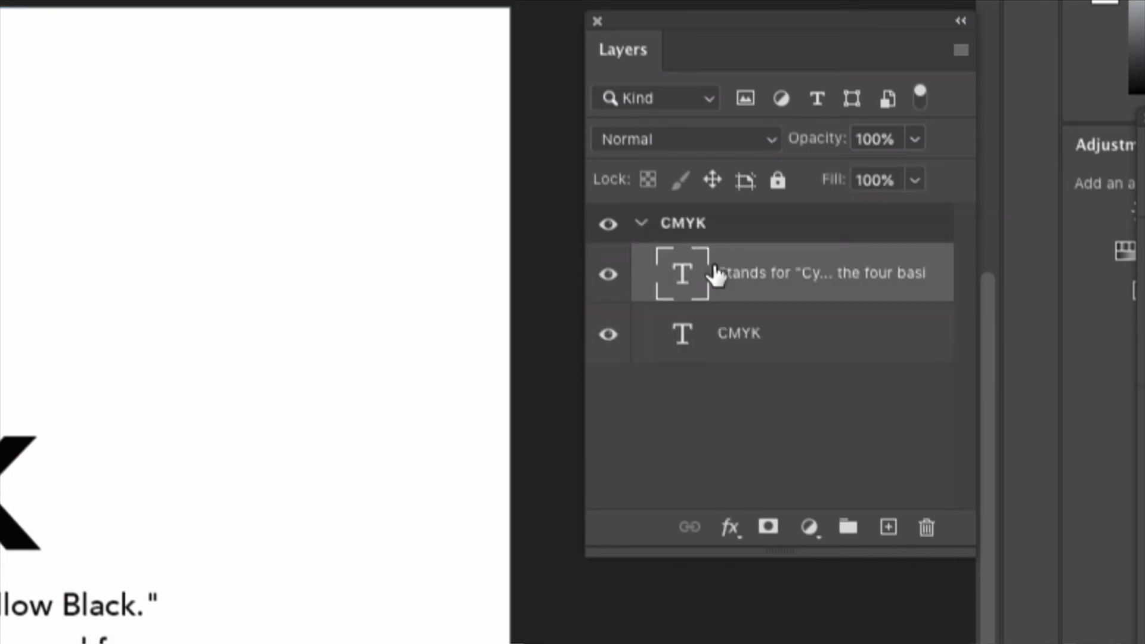
left_click(641, 225)
left_click_drag(684, 229, 888, 523)
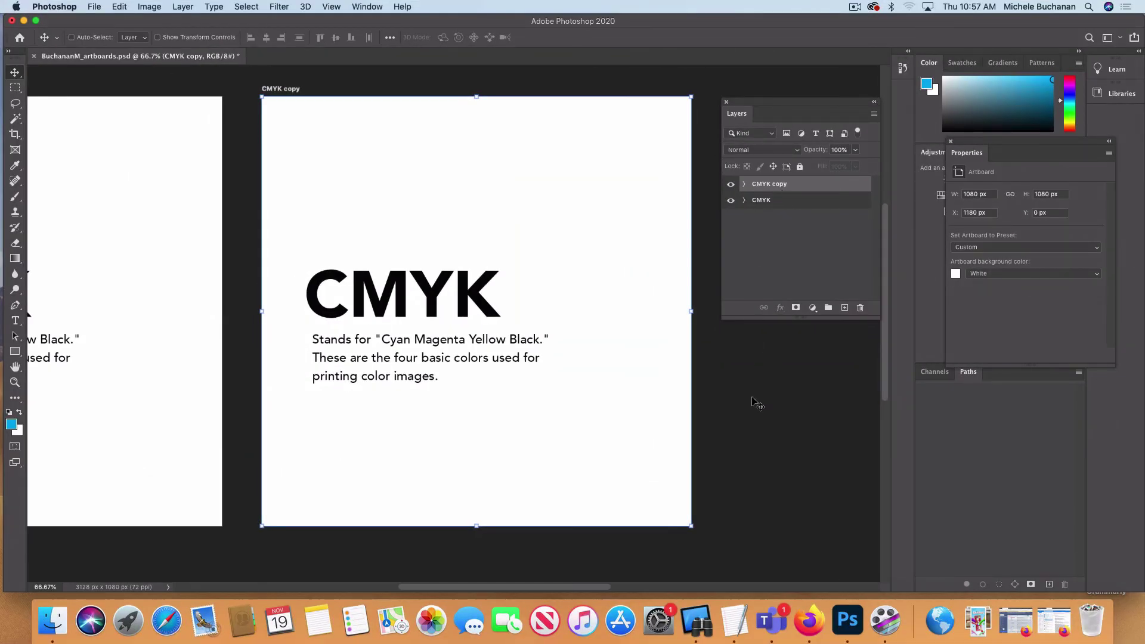
Step: Rename the duplicated CMYK artboard as CYAN
key("super+minus")
double_click(754, 184)
type("CYAN")
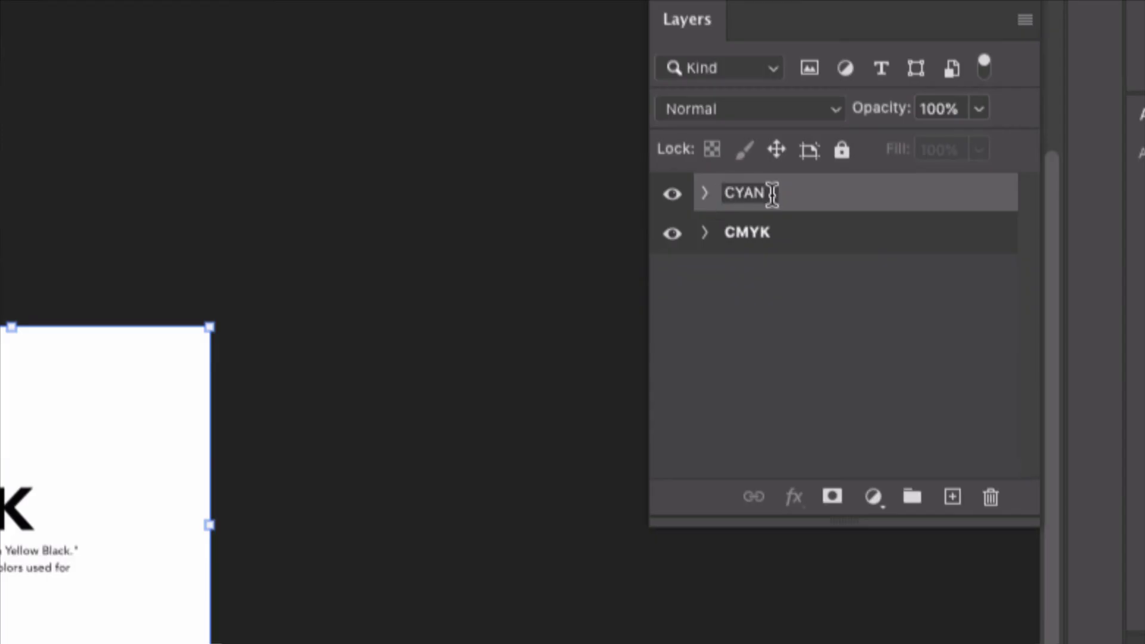
key("super+a")
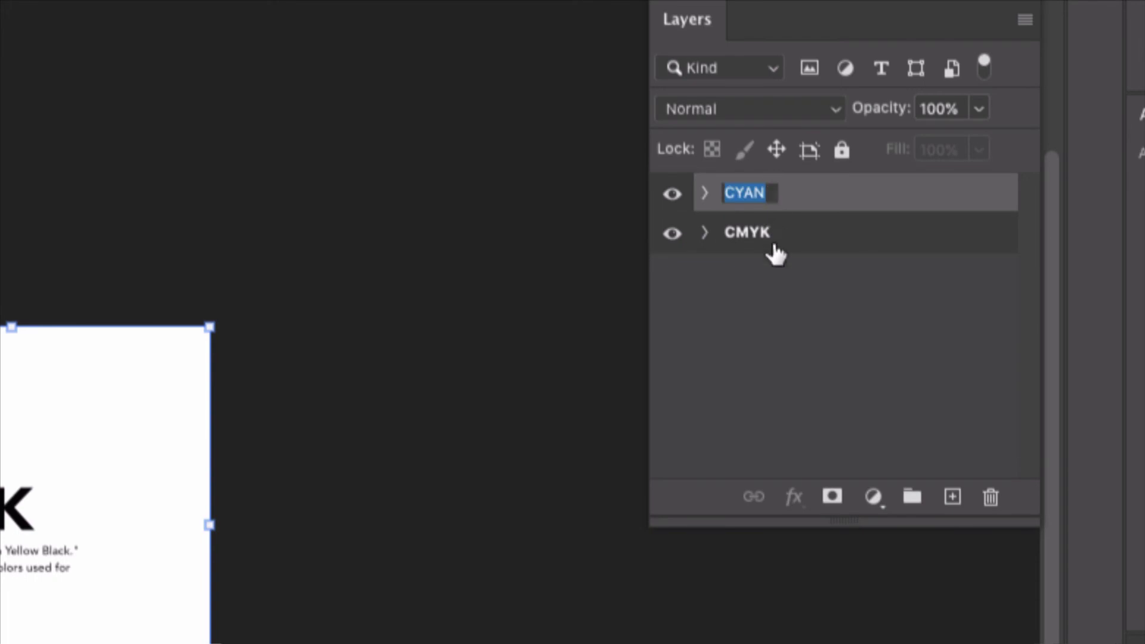
Step: Replace the title text on the CYAN artboard with "CYAN" and commit the text edit
left_click(705, 194)
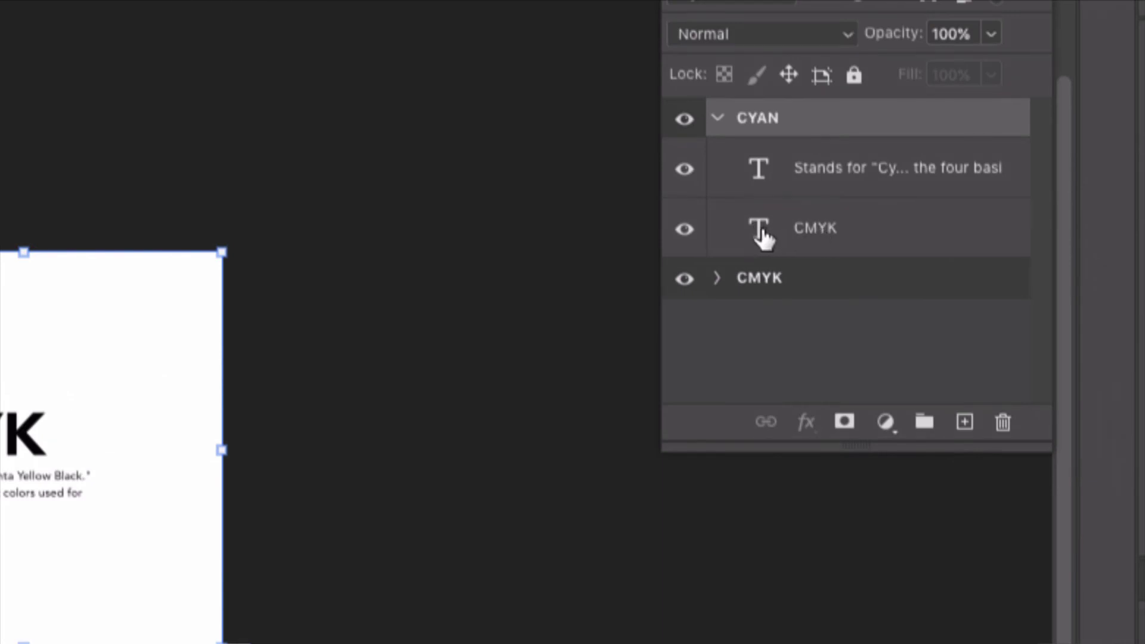
double_click(763, 237)
left_click_drag(763, 237, 765, 239)
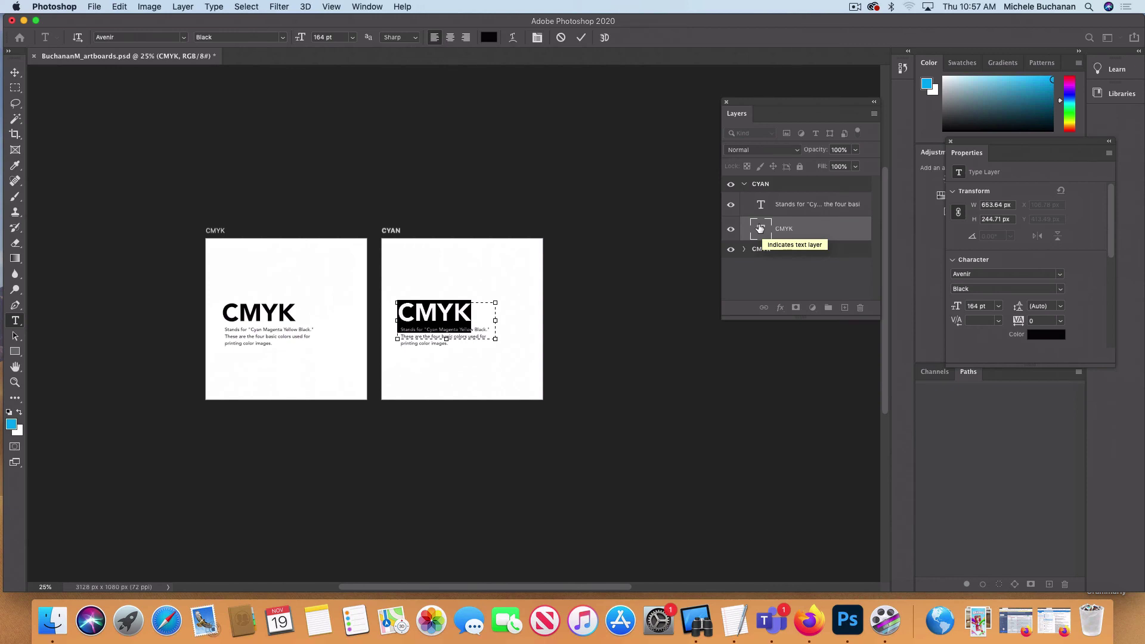
type("CYAN")
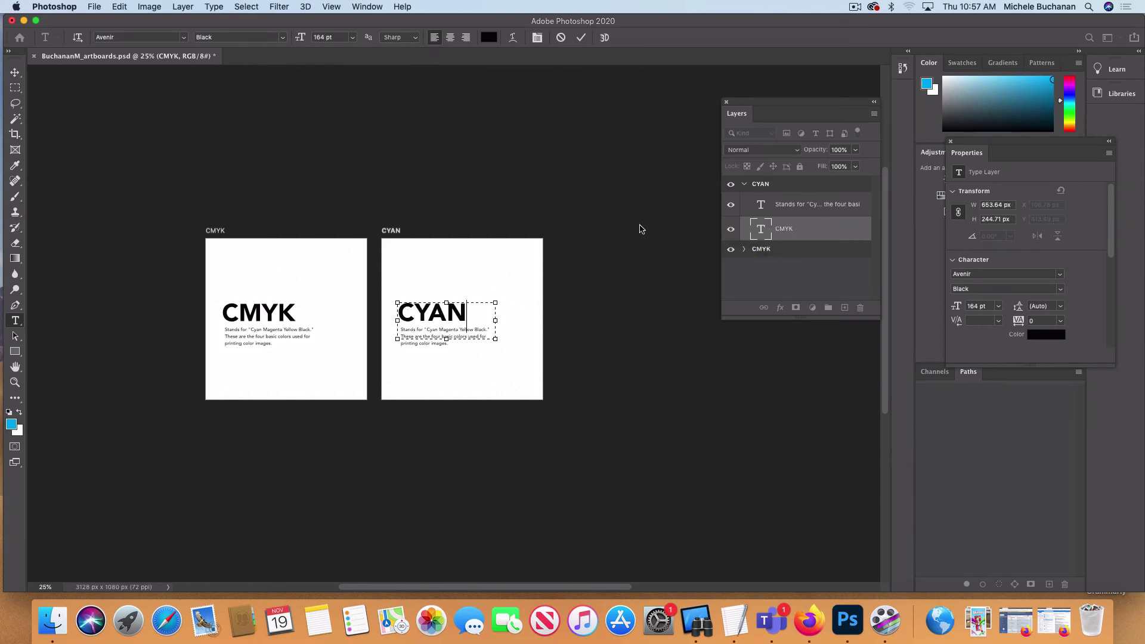
key("Escape")
key("v")
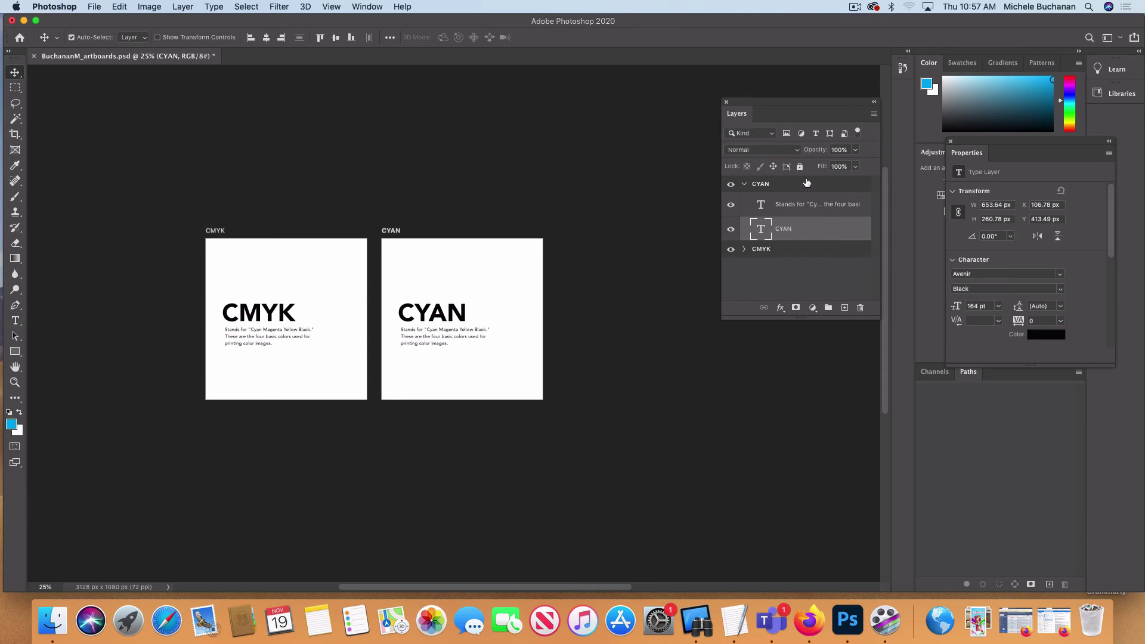
Step: Duplicate the CYAN artboard with its text layers and rename the copy as YELLOW
left_click(744, 185)
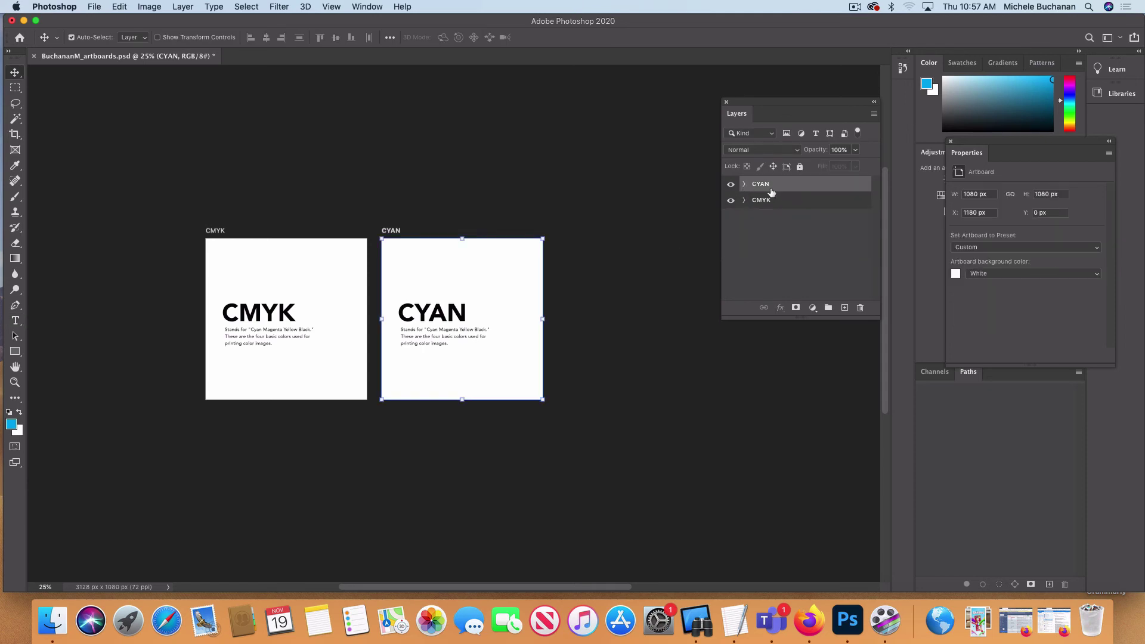
left_click_drag(763, 186, 844, 307)
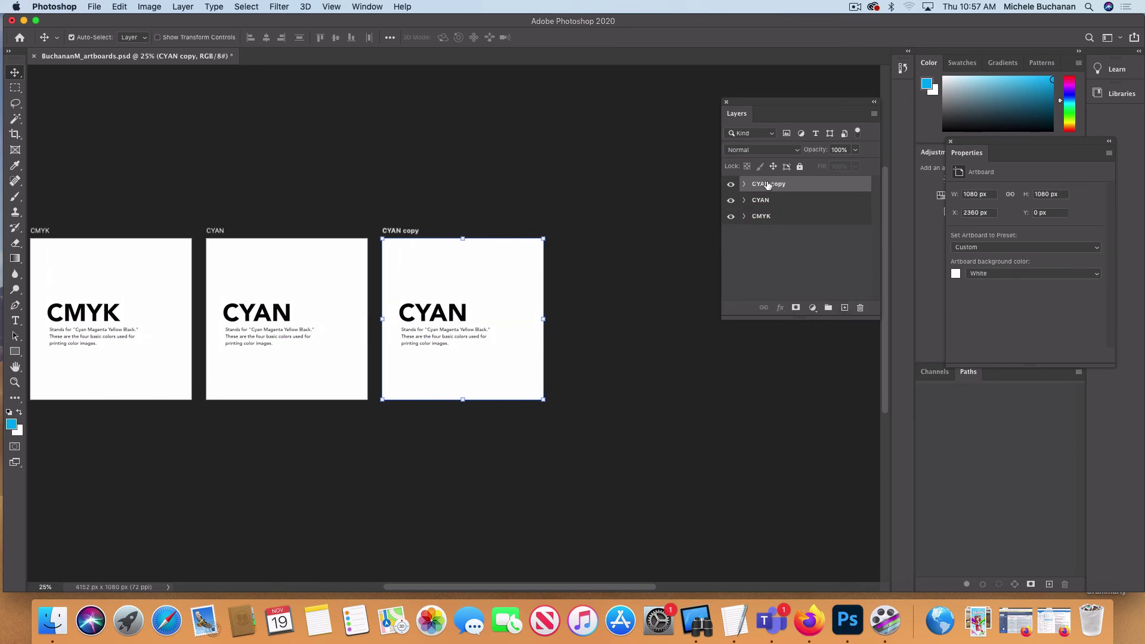
double_click(759, 184)
type("YELLOW")
Step: Replace the title text on the YELLOW artboard with "YELLOW" and widen its text box to fit the whole word
left_click(744, 184)
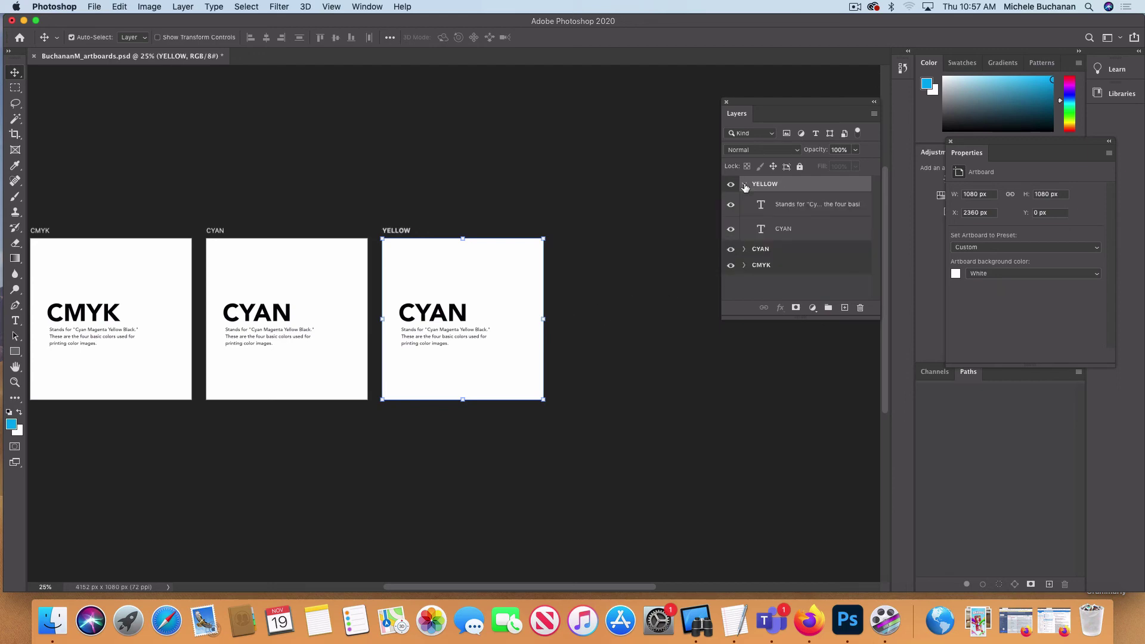
left_click(762, 228)
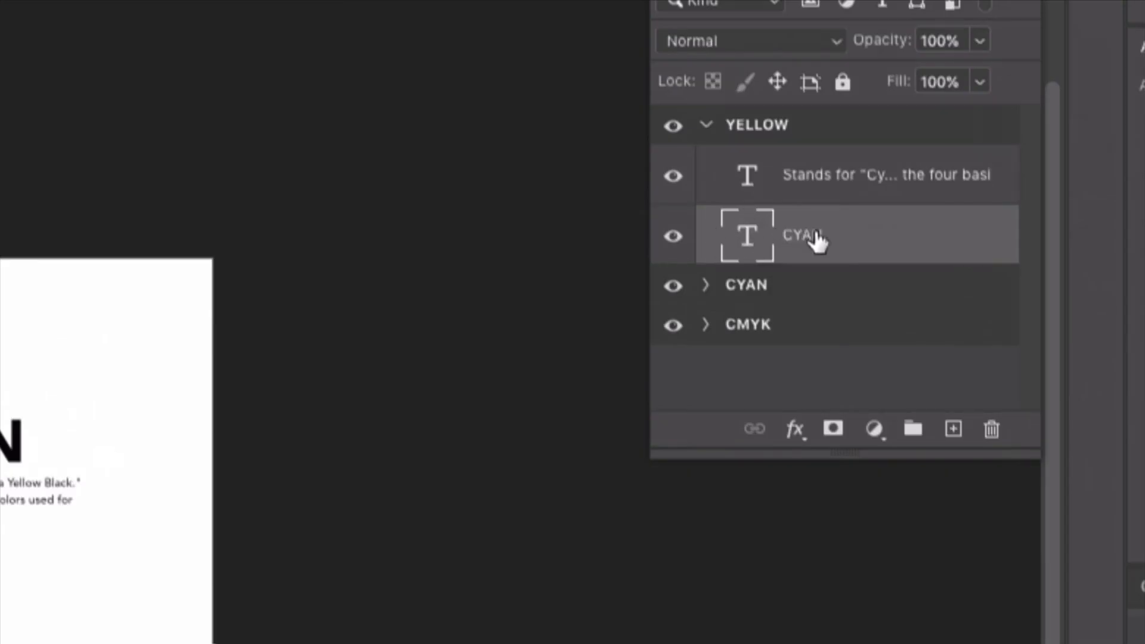
double_click(749, 241)
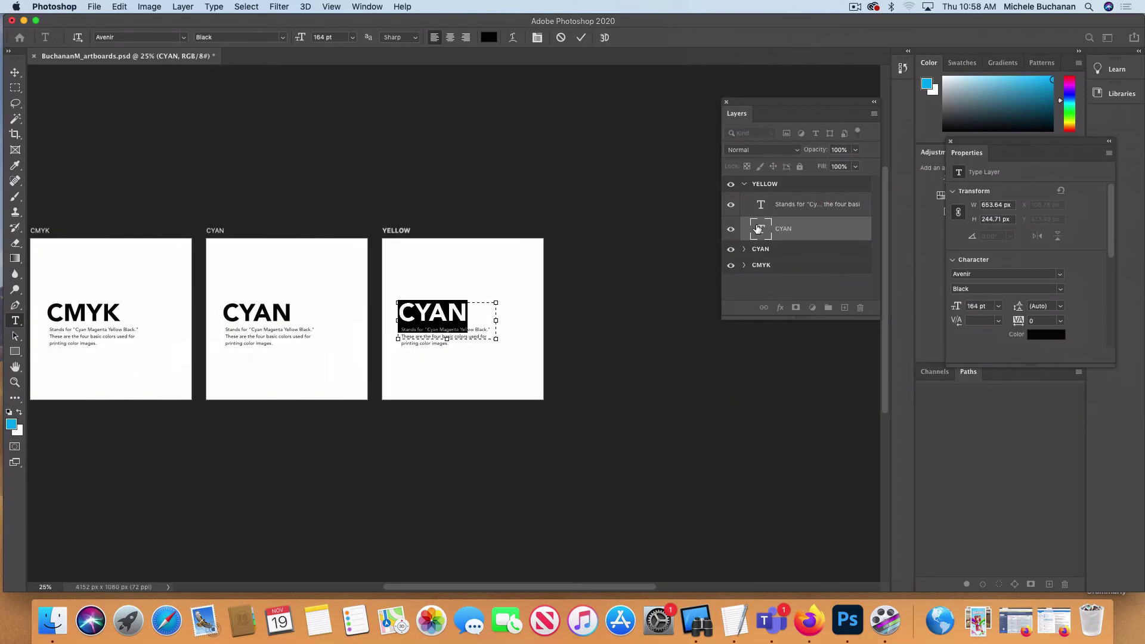
type("YELLO")
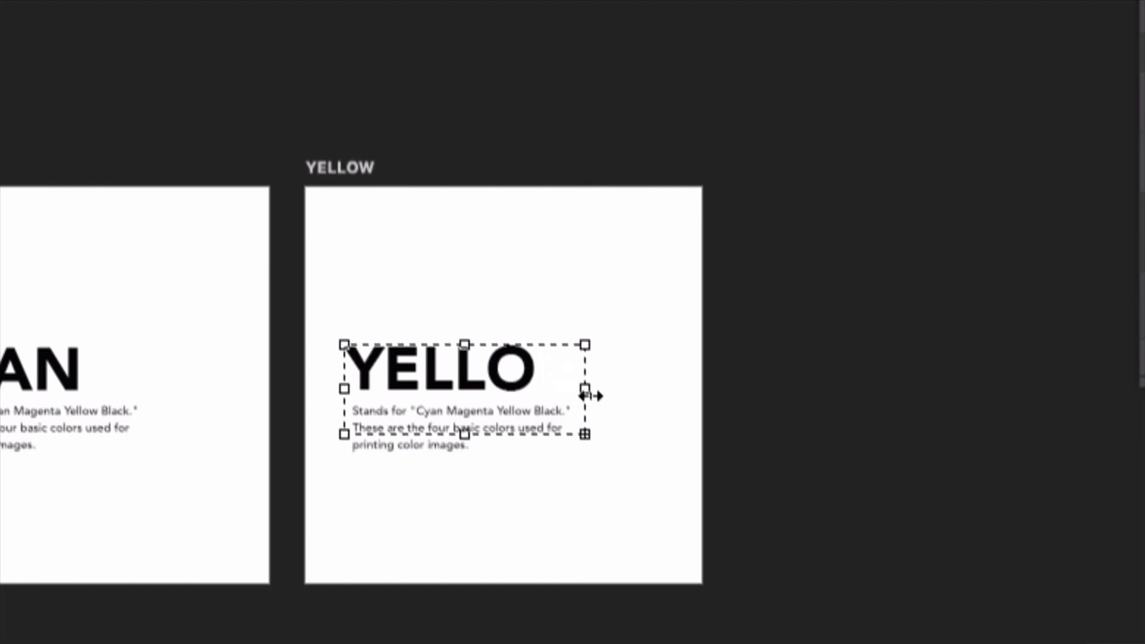
left_click_drag(584, 389, 670, 388)
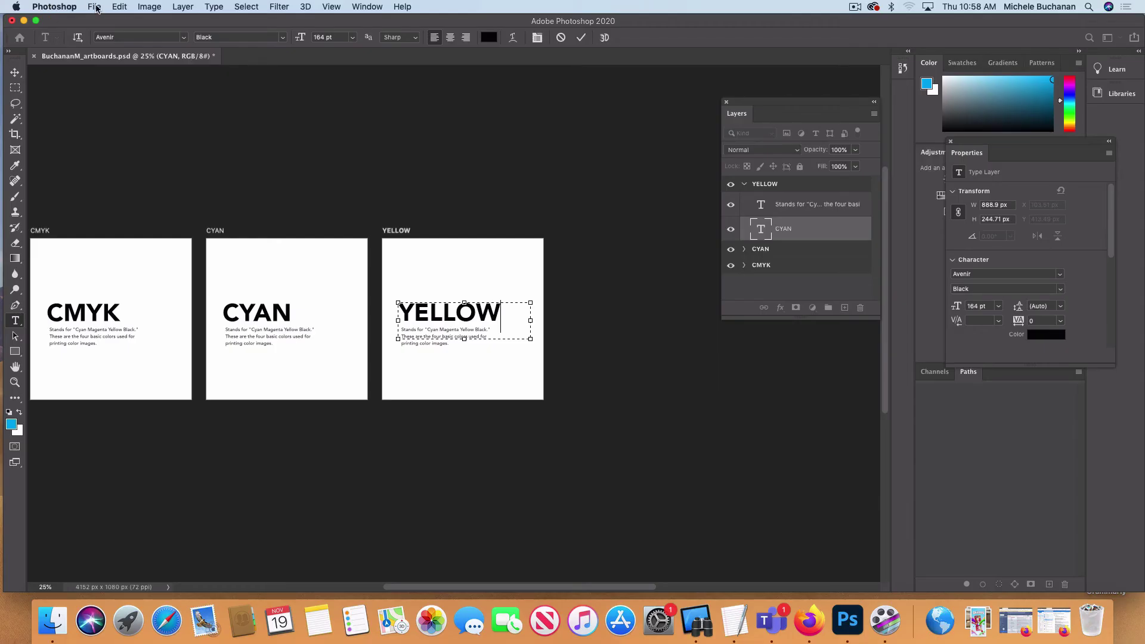
Step: Save the document with the YELLOW title edit committed, and return to the Move tool
left_click(96, 8)
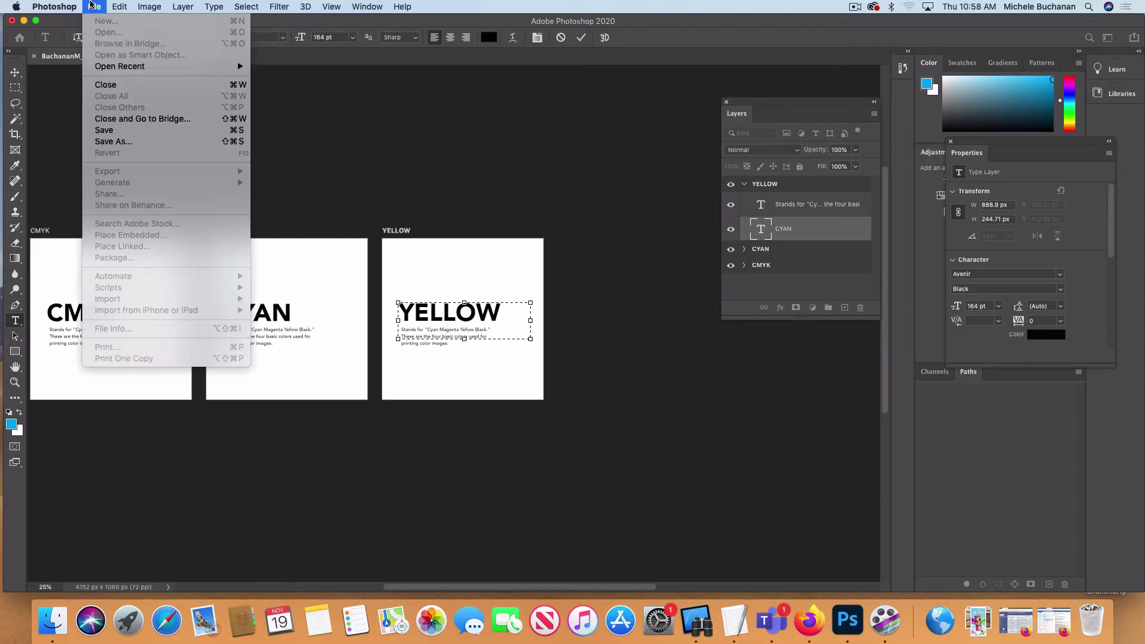
left_click(109, 130)
key("v")
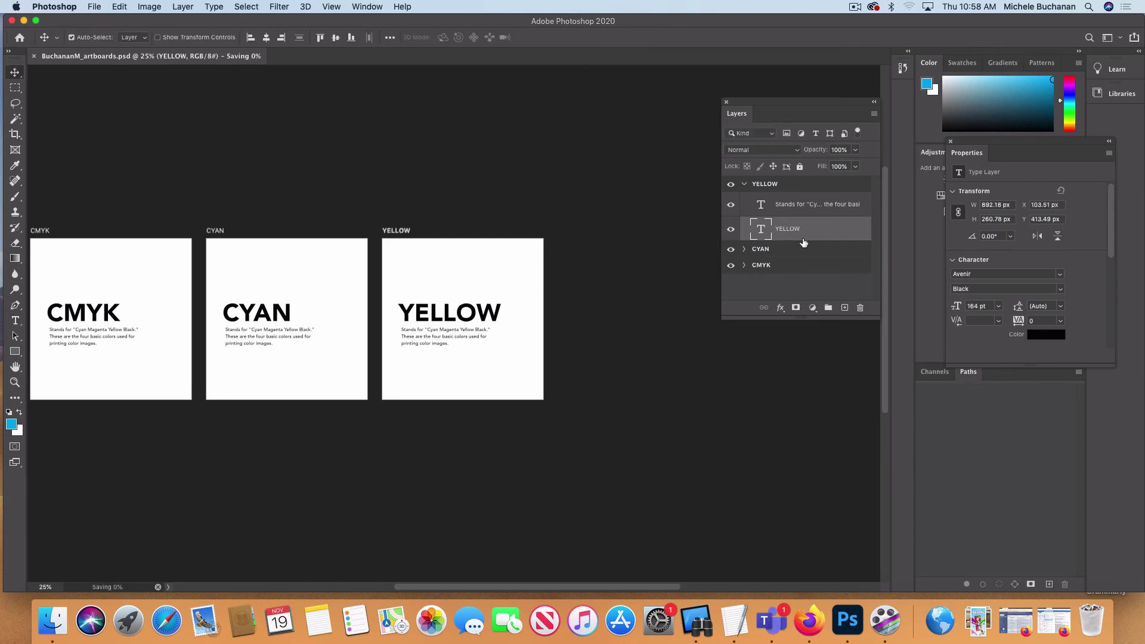
Step: Duplicate the YELLOW artboard with its text layers and rename the copy as MAGENTA
left_click(744, 184)
left_click_drag(765, 184, 844, 307)
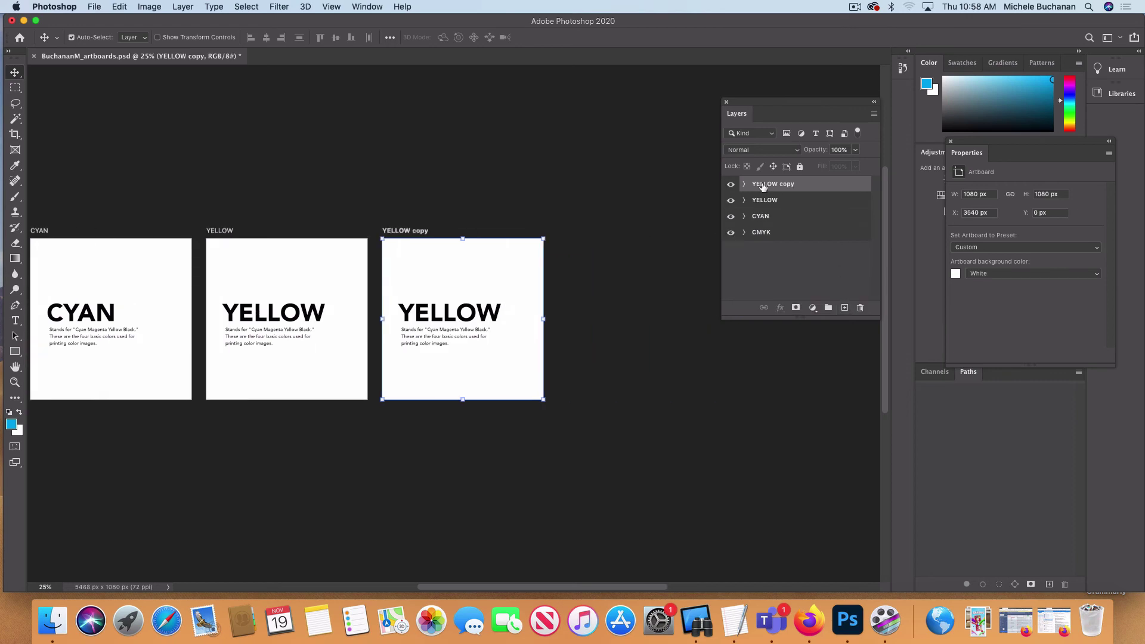
double_click(763, 184)
type("MAGENTA")
key("Return")
Step: Replace the title text on the MAGENTA artboard with "MAGENTA" and commit the text edit
left_click(744, 184)
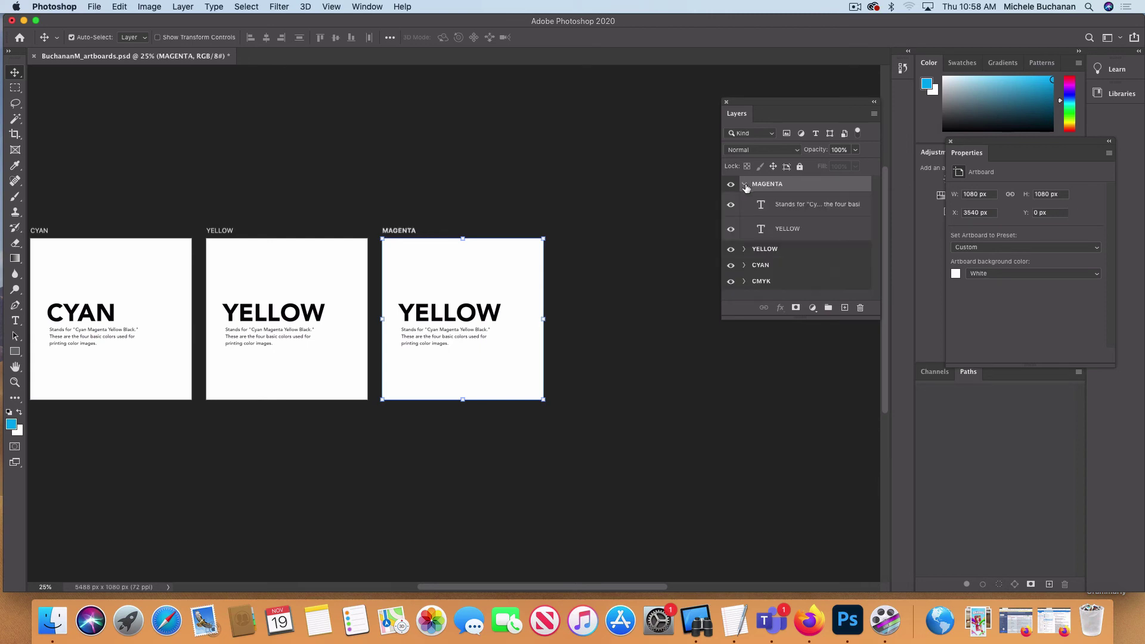
left_click(761, 232)
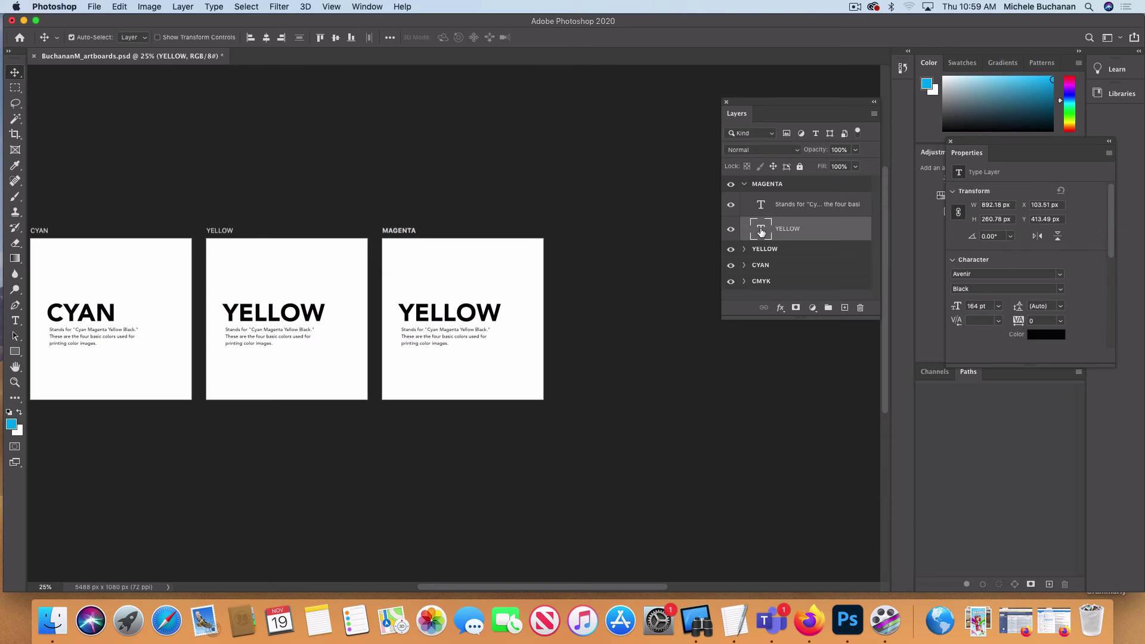
double_click(761, 232)
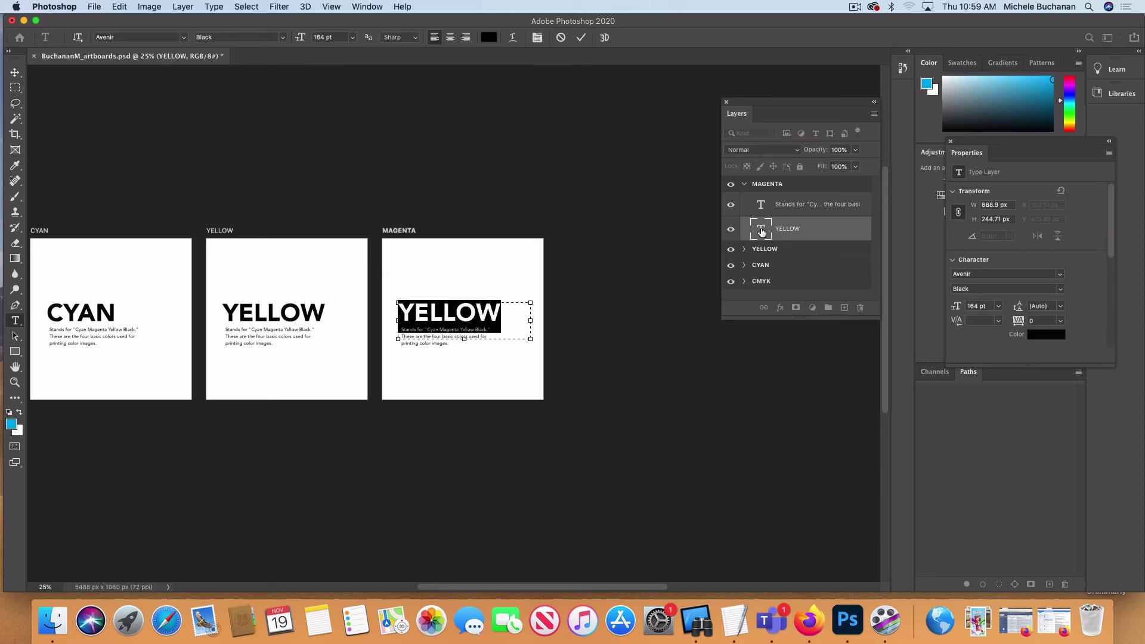
type("MAGE")
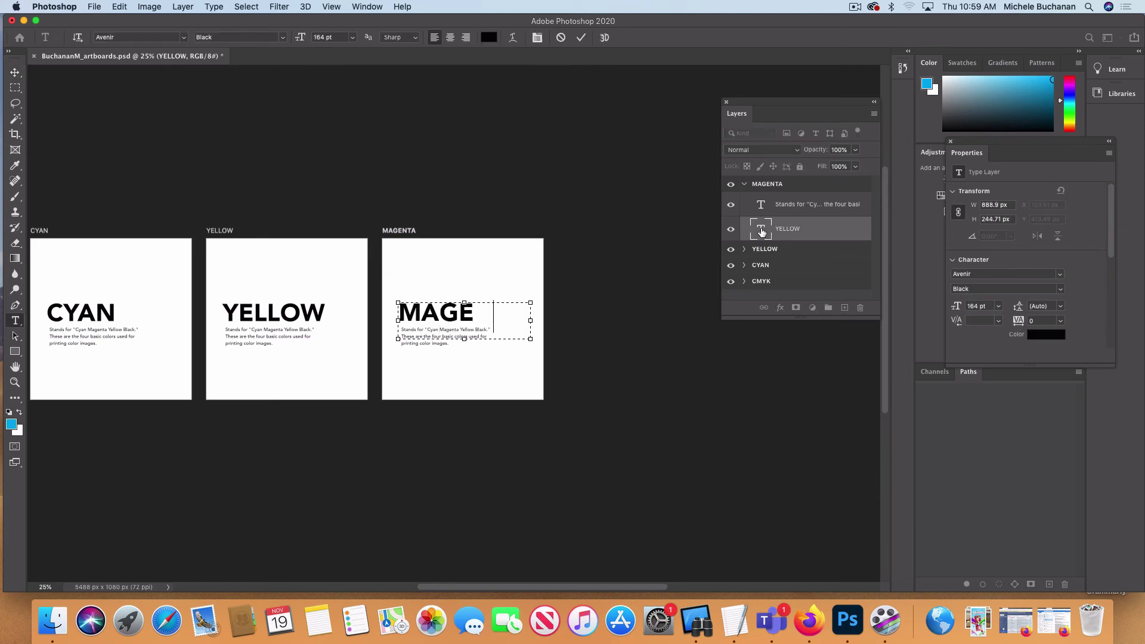
type("NTA")
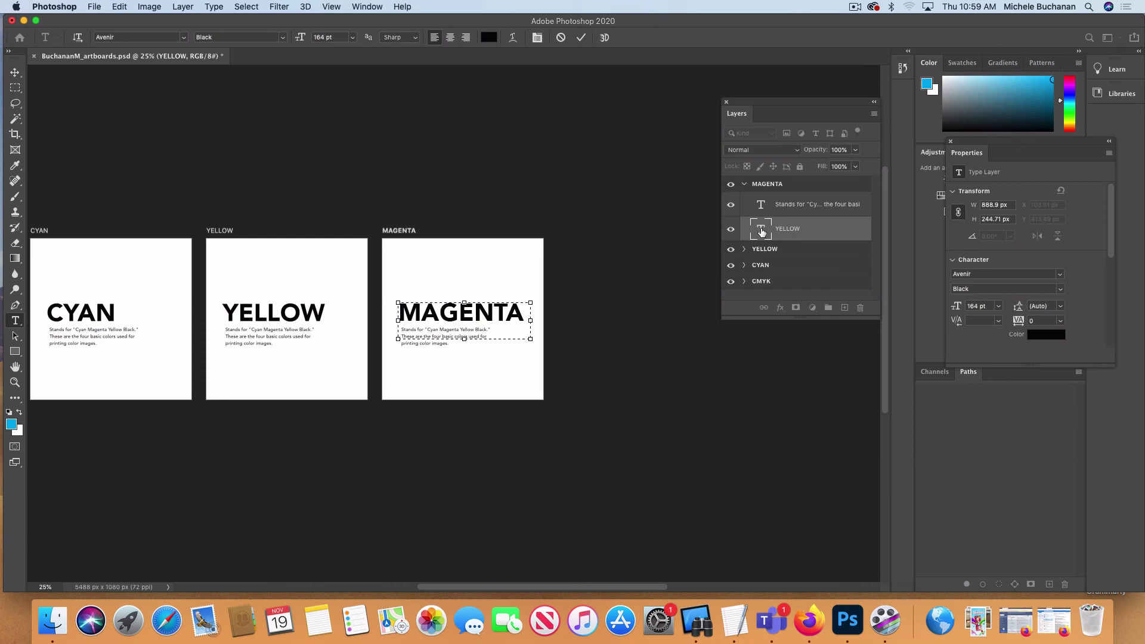
key("Escape")
key("v")
Step: Duplicate the MAGENTA artboard with its text layers and rename the copy as BLACK
left_click(744, 183)
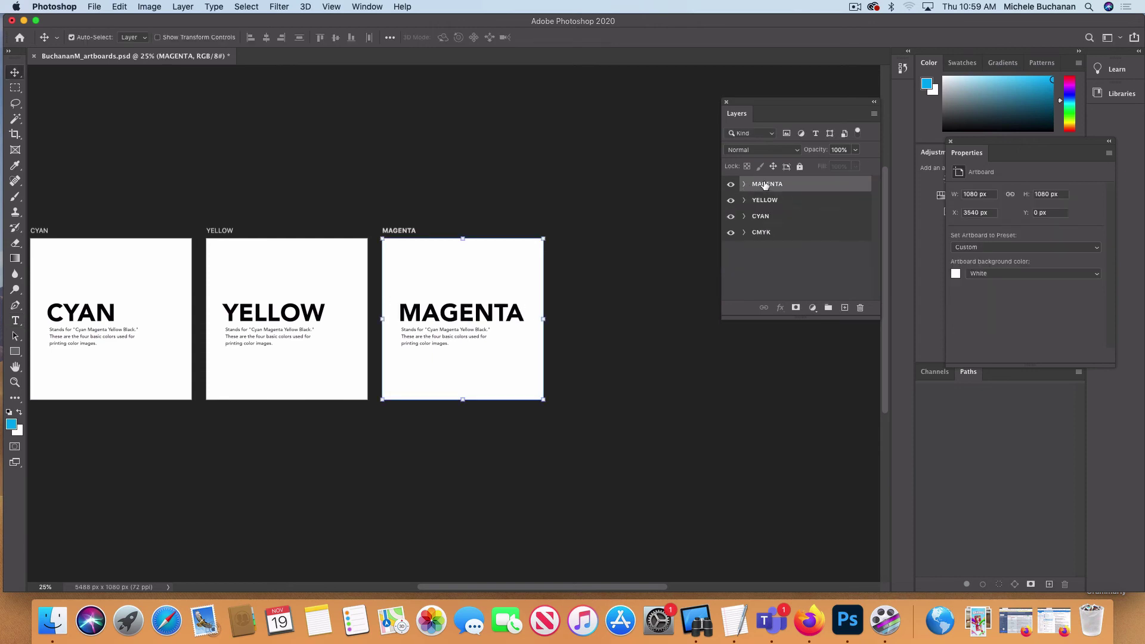
left_click_drag(763, 183, 843, 305)
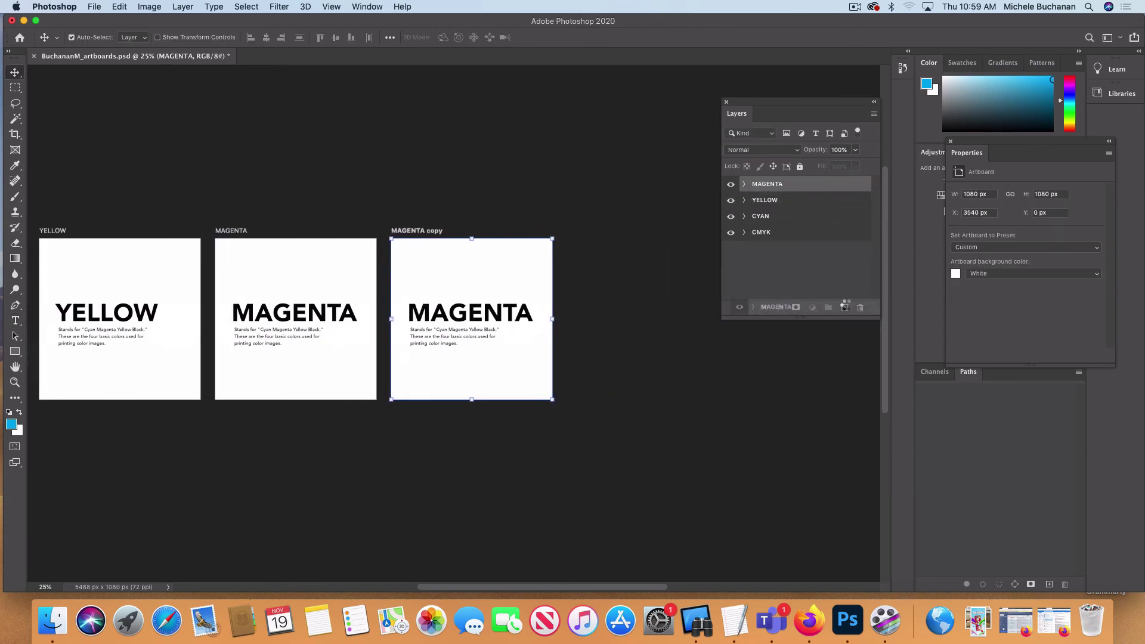
double_click(765, 185)
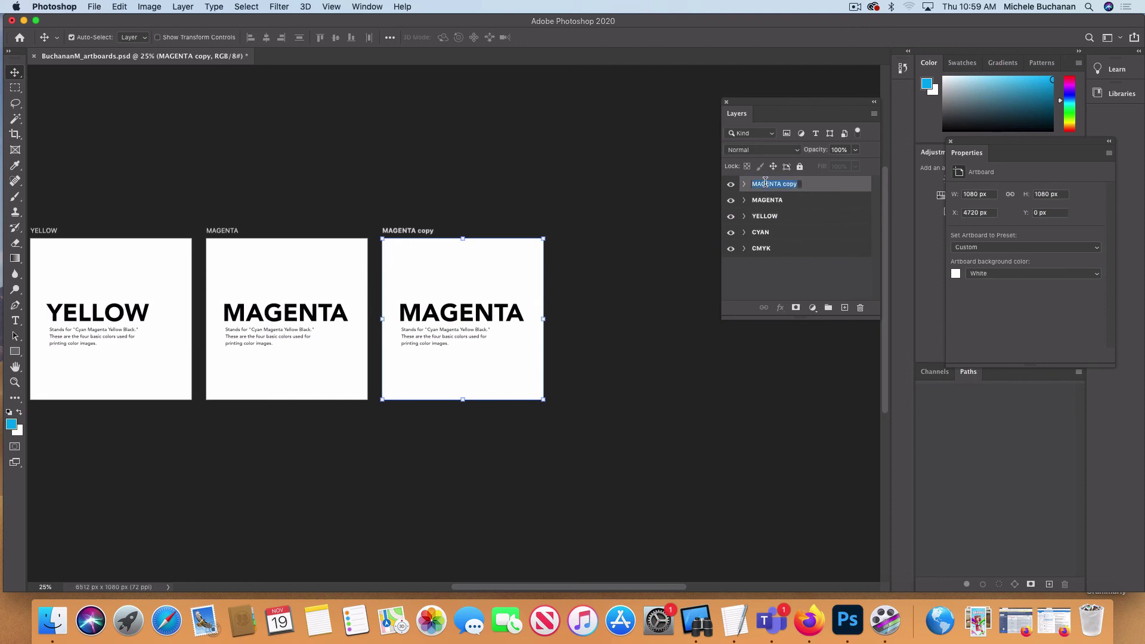
type("BLACK")
Step: Replace the title text on the BLACK artboard with "BLACK", commit the edit and return to the Move tool
left_click(744, 184)
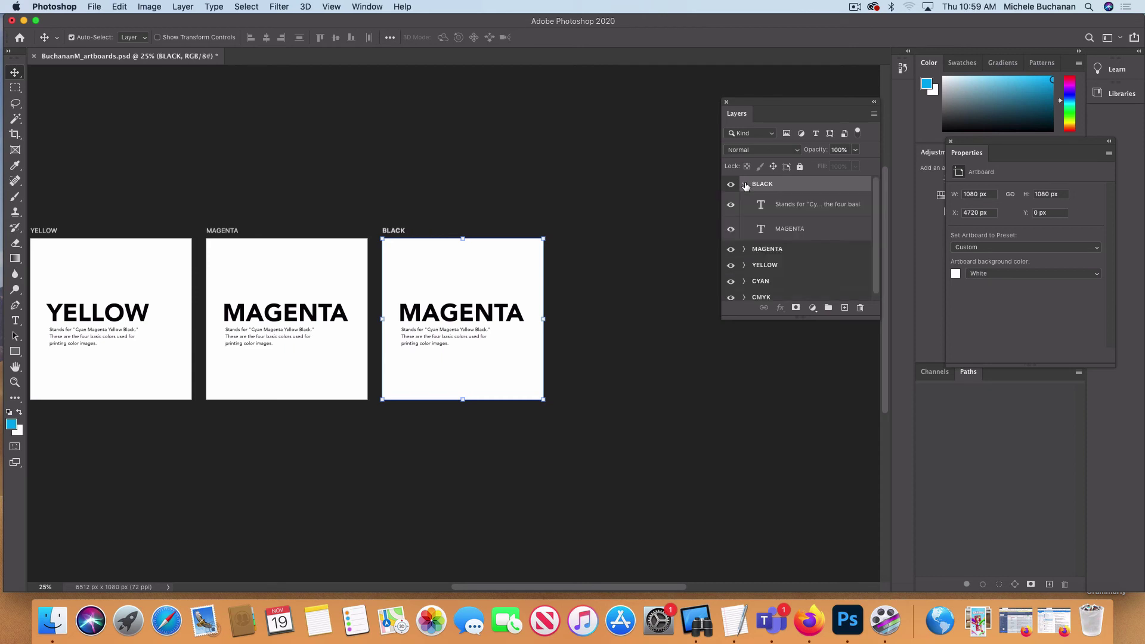
double_click(764, 232)
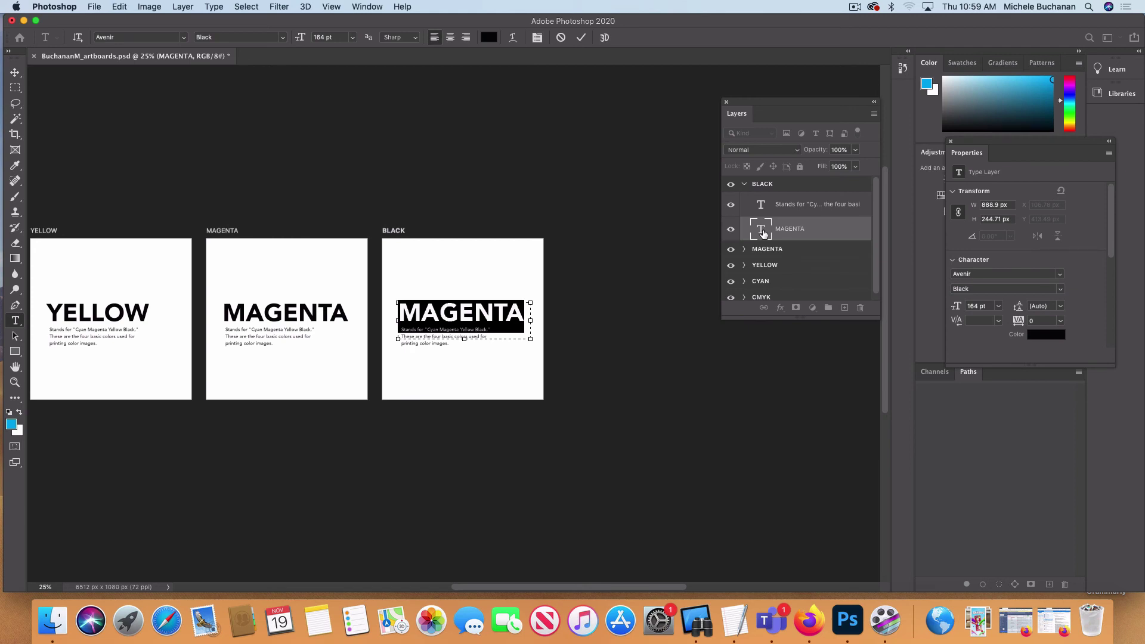
type("BLACK")
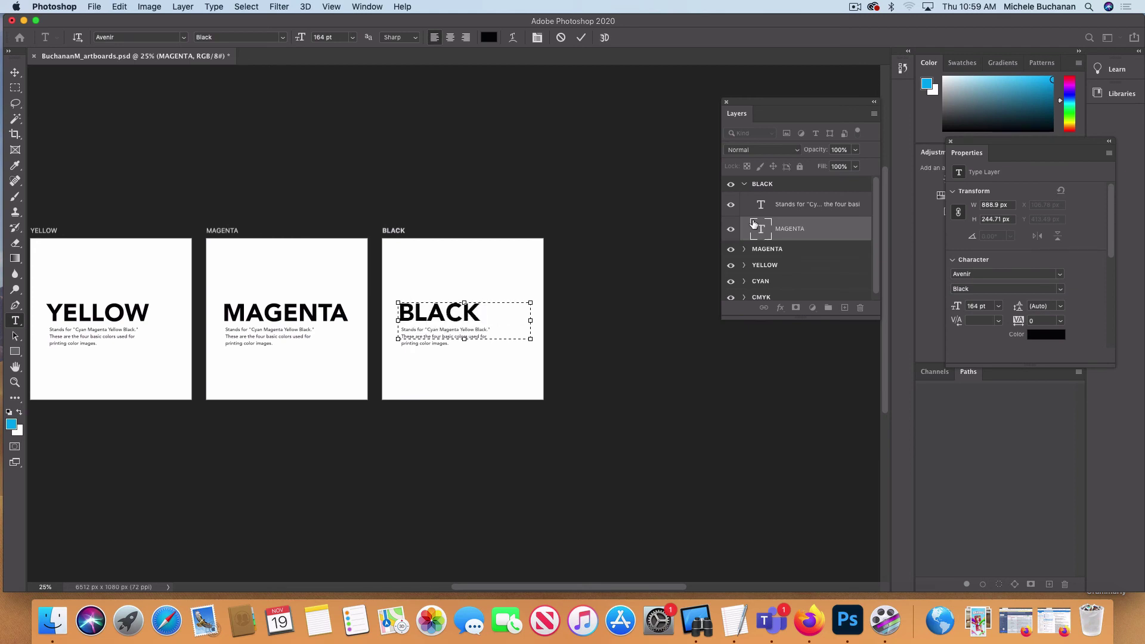
key("Escape")
key("v")
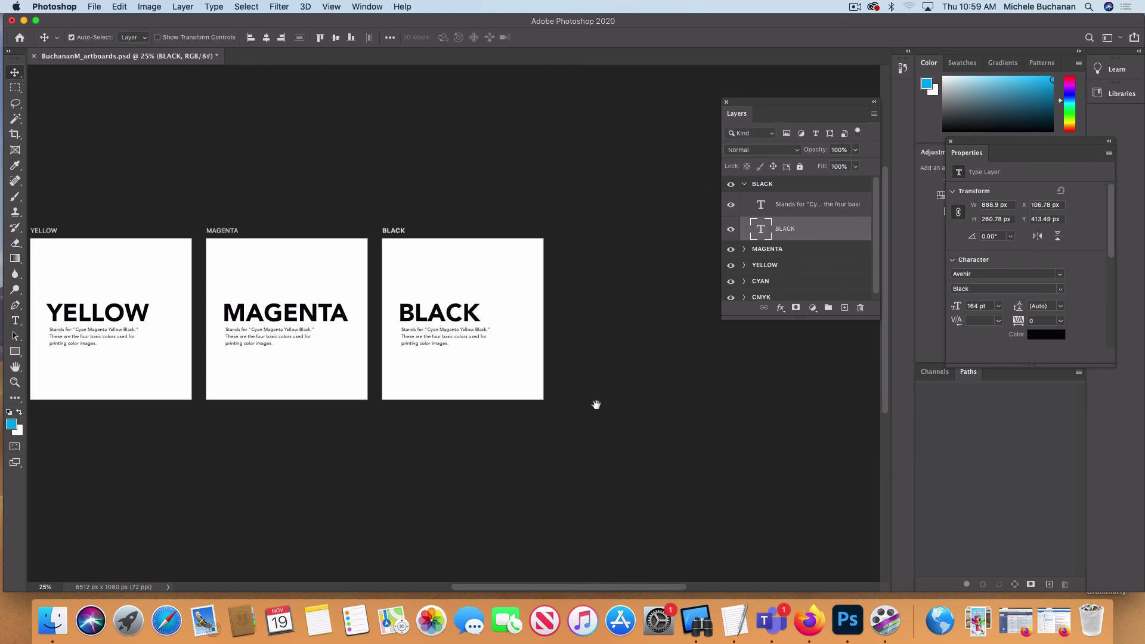
Step: Look over the row of artboards from CMYK to BLACK to check their names and titles
scroll(596, 405, "left", 10)
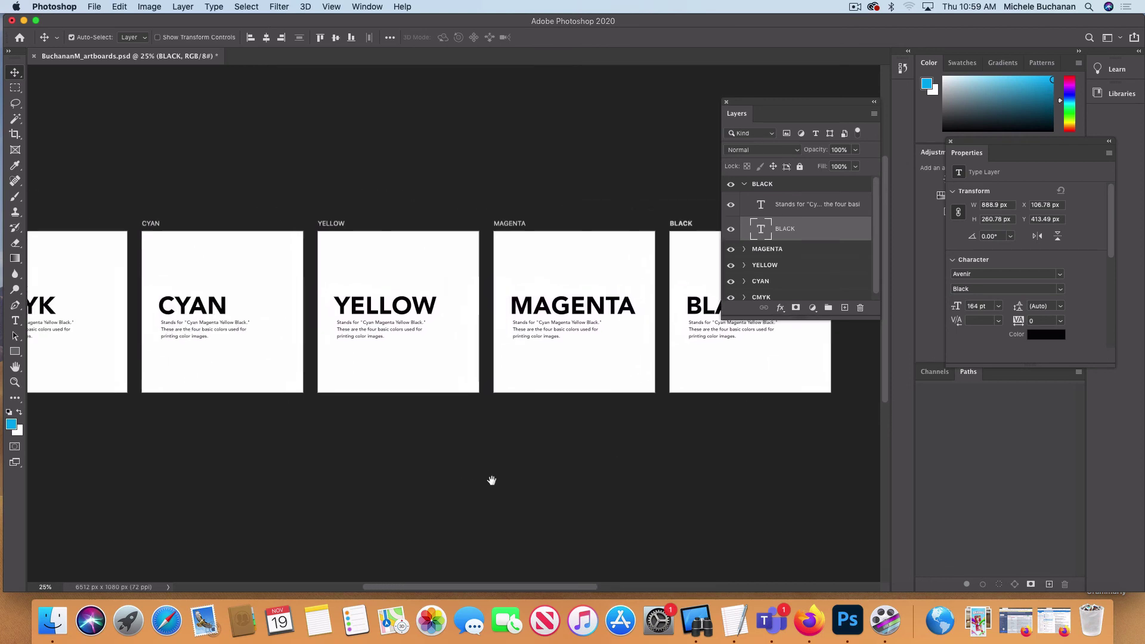
scroll(491, 480, "left", 5)
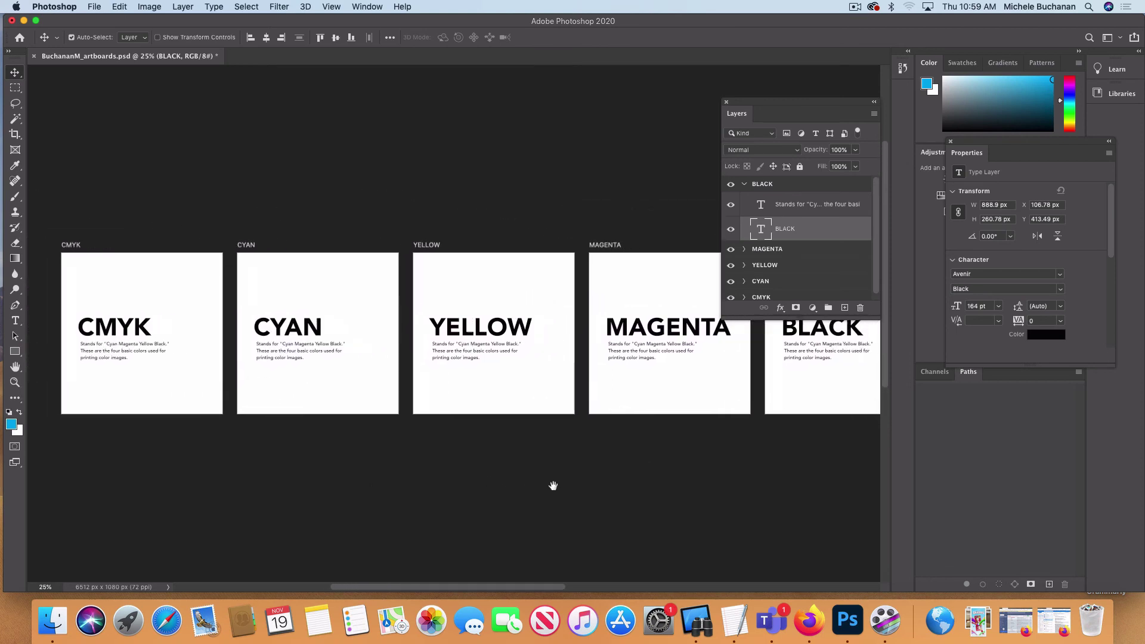
left_click_drag(553, 486, 578, 486)
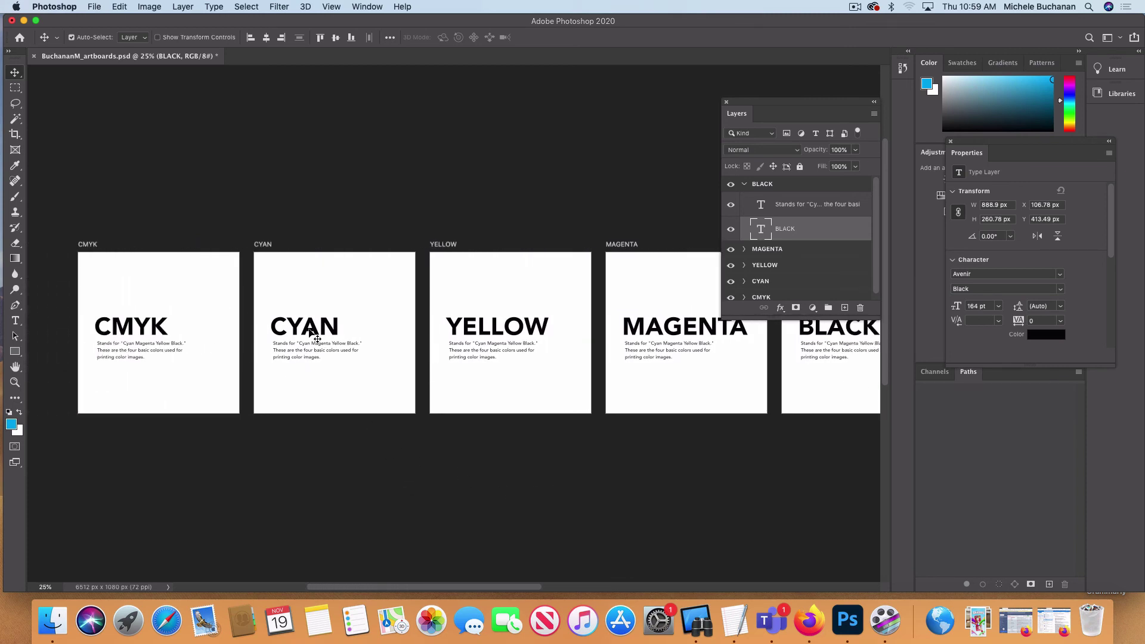
left_click_drag(647, 431, 611, 433)
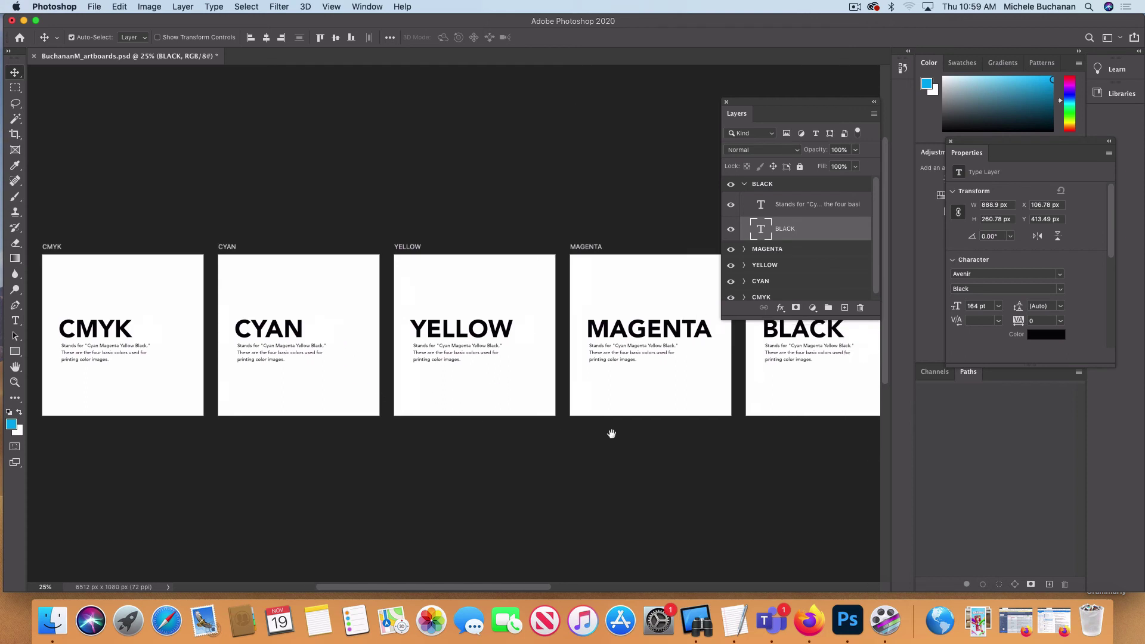
scroll(611, 433, "right", 5)
scroll(391, 483, "left", 2)
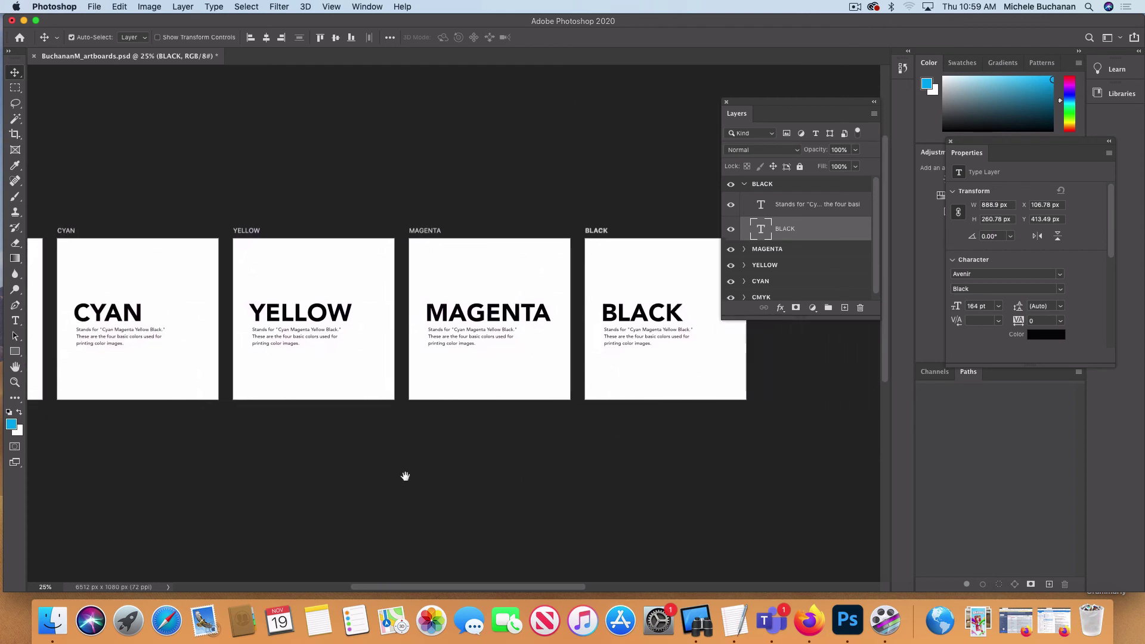
scroll(405, 476, "left", 4)
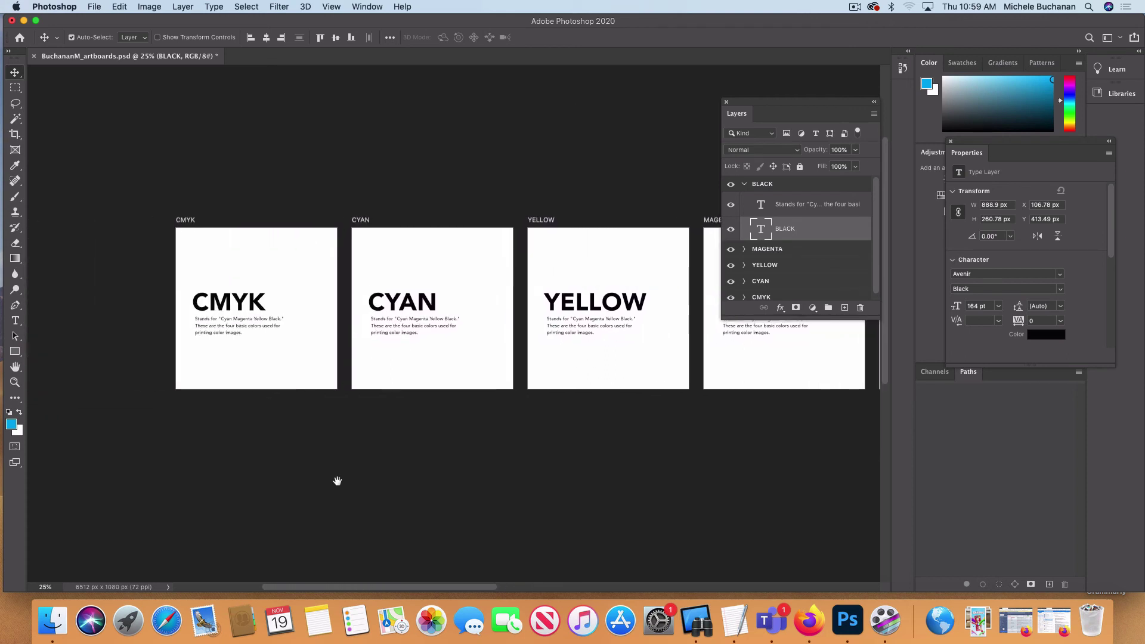
left_click(95, 7)
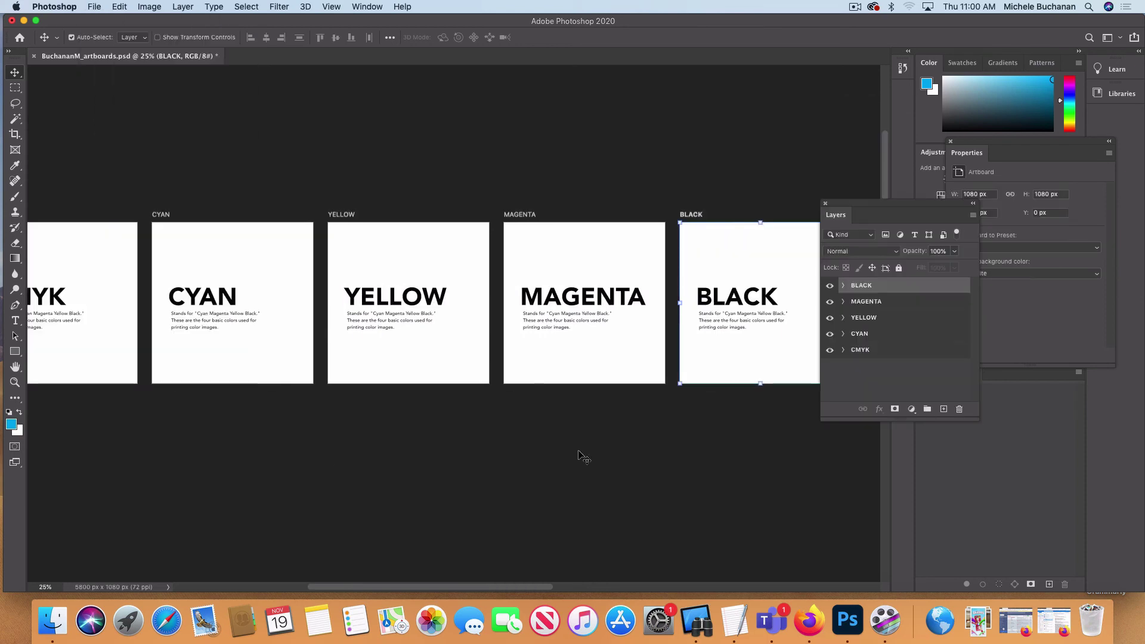
Step: Deselect the BLACK artboard and group the floating Layers panel with the Properties panel
left_click(579, 453)
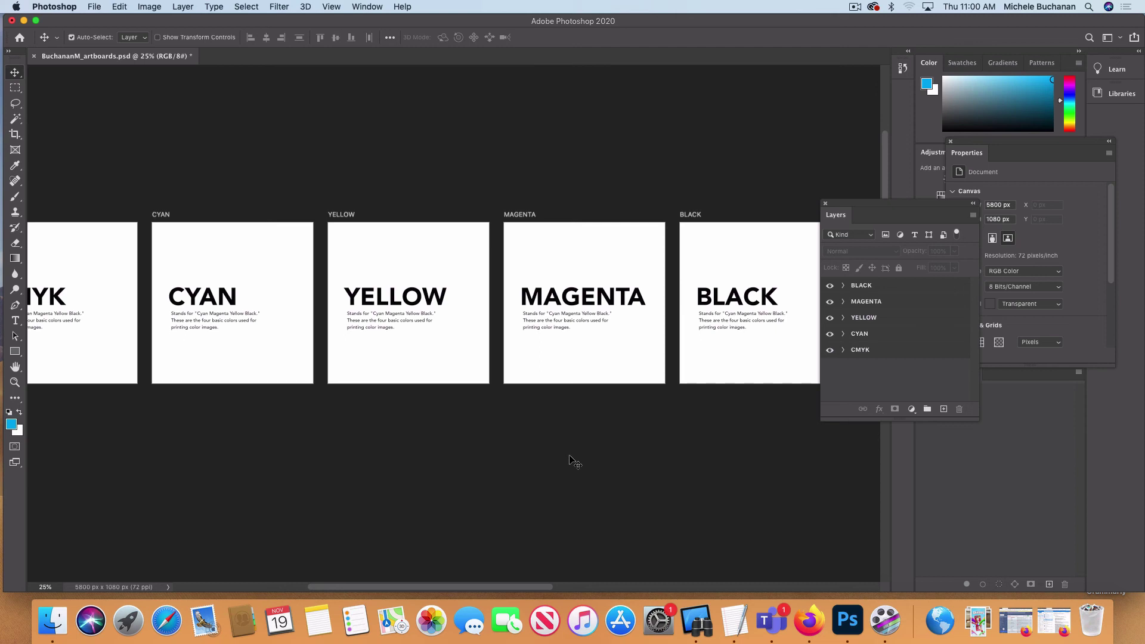
left_click_drag(332, 485, 437, 487)
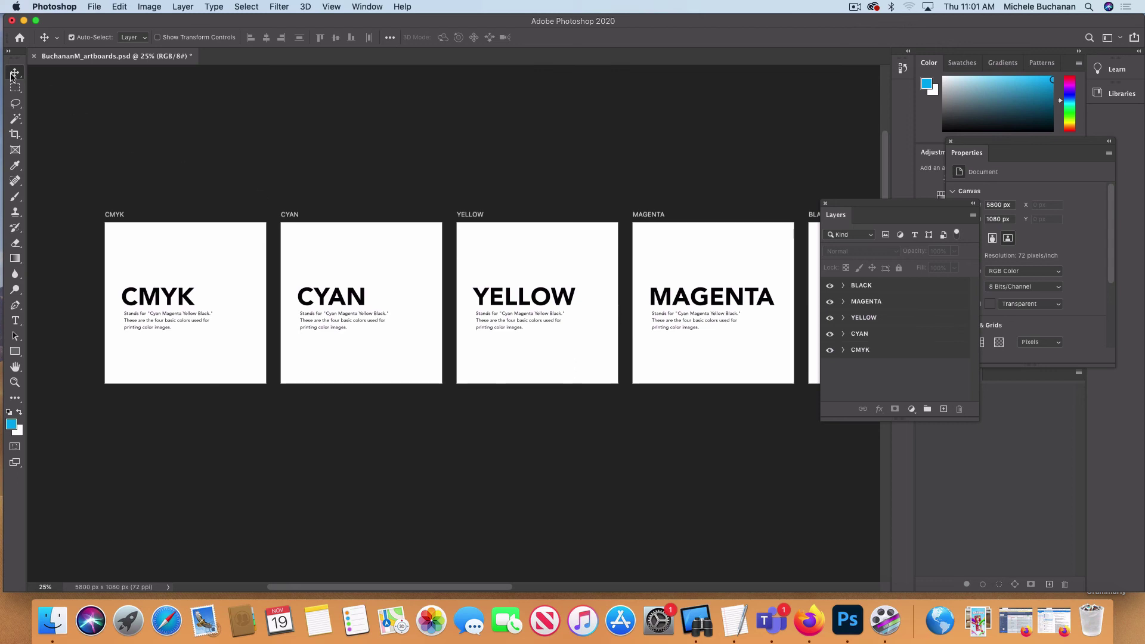
left_click_drag(835, 215, 1003, 153)
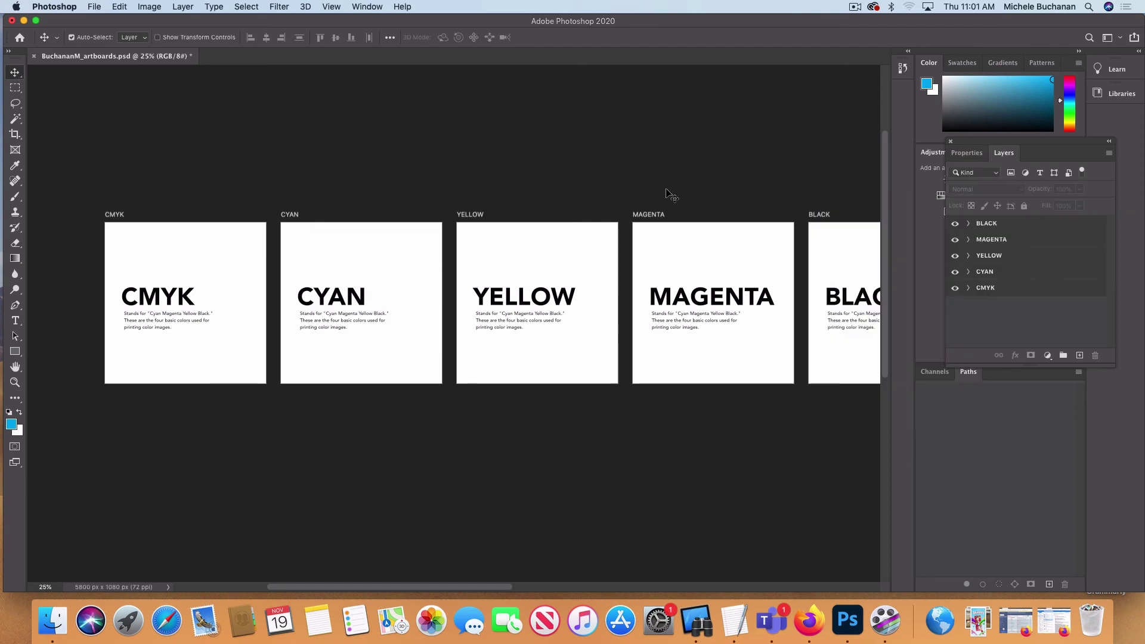
Step: Move the MAGENTA artboard out of the row and place it below the YELLOW artboard
left_click(642, 216)
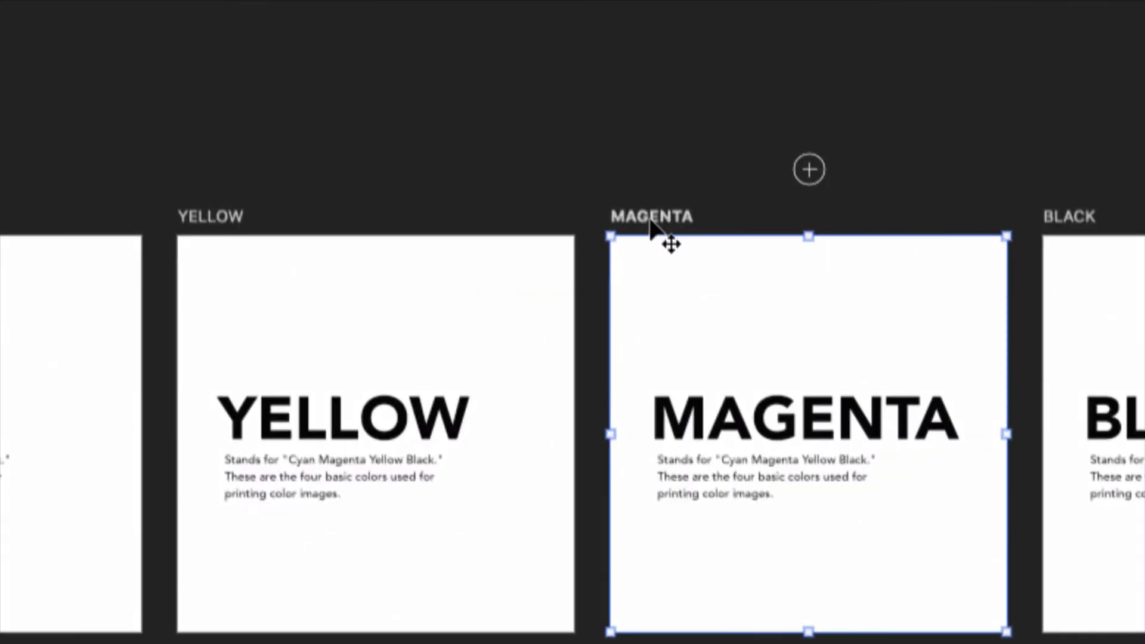
left_click_drag(654, 220, 683, 3)
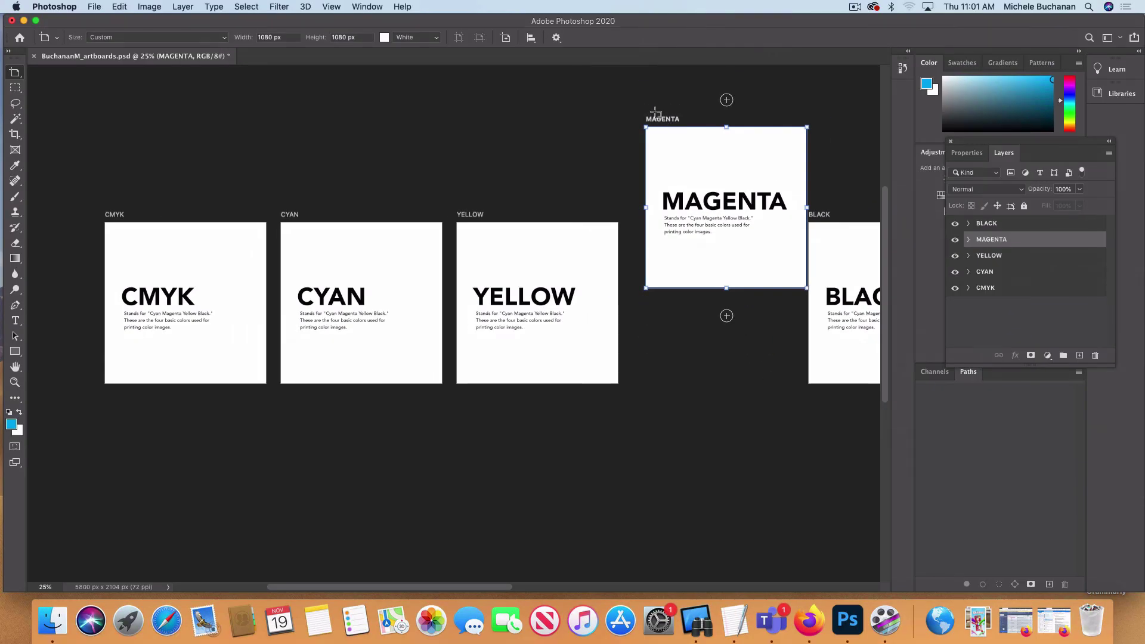
left_click_drag(666, 122, 469, 410)
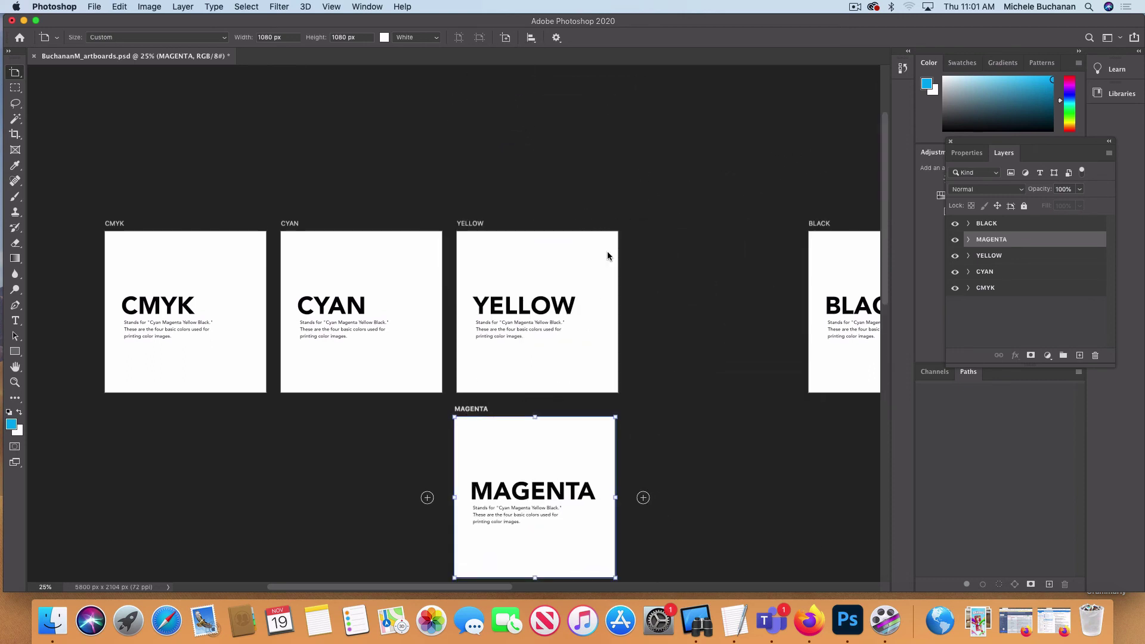
Step: Move the YELLOW artboard next to BLACK and place the MAGENTA artboard between CYAN and YELLOW
left_click(468, 224)
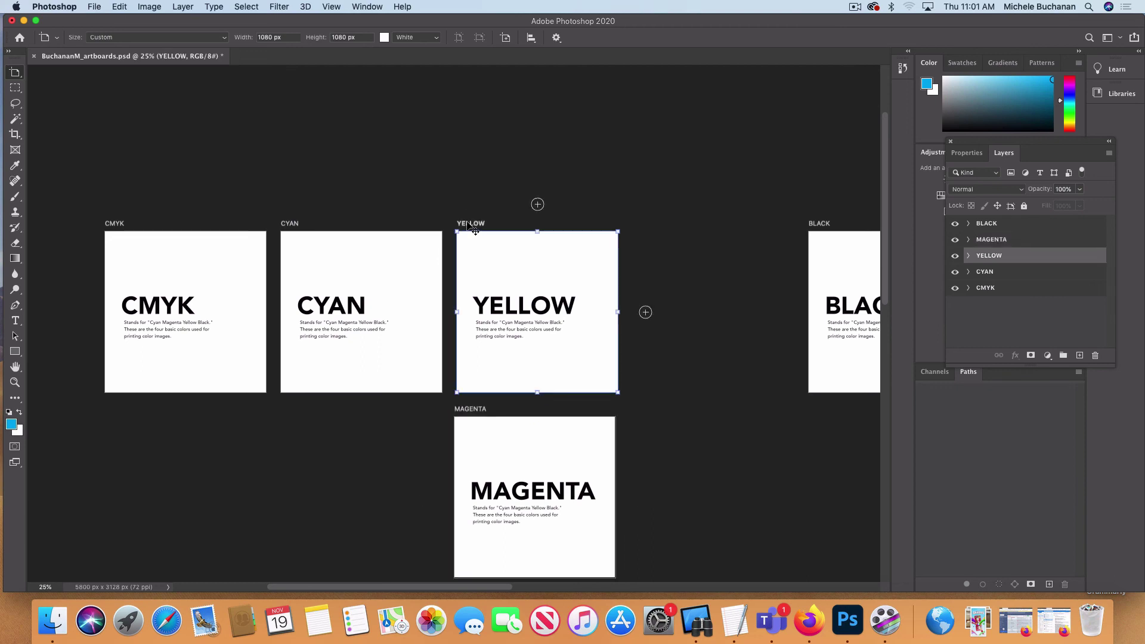
left_click_drag(469, 224, 646, 224)
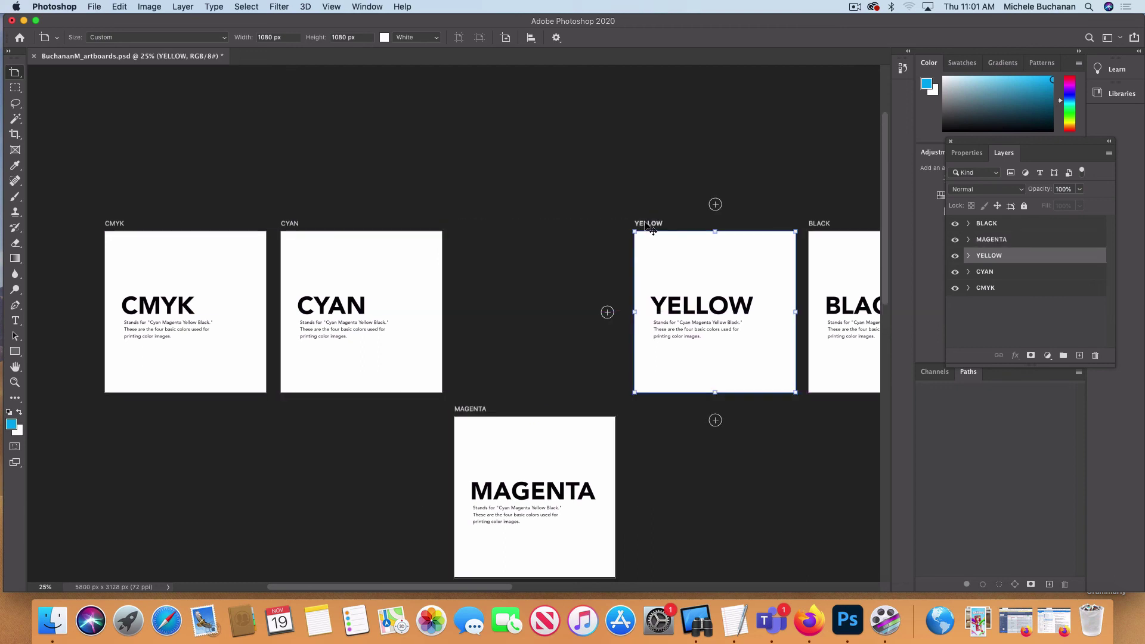
left_click(469, 409)
left_click_drag(468, 409, 475, 227)
key("v")
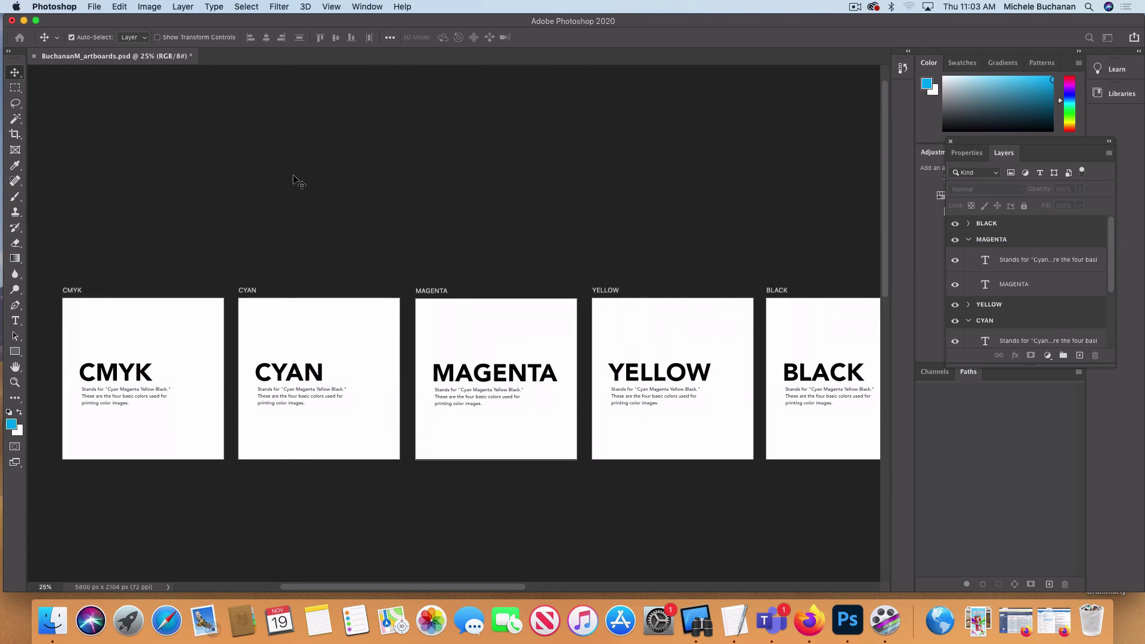
Step: Start an Artboards to Files export with the "ArtBoards and Text in Photoshop" folder on the Desktop as its destination
left_click(93, 7)
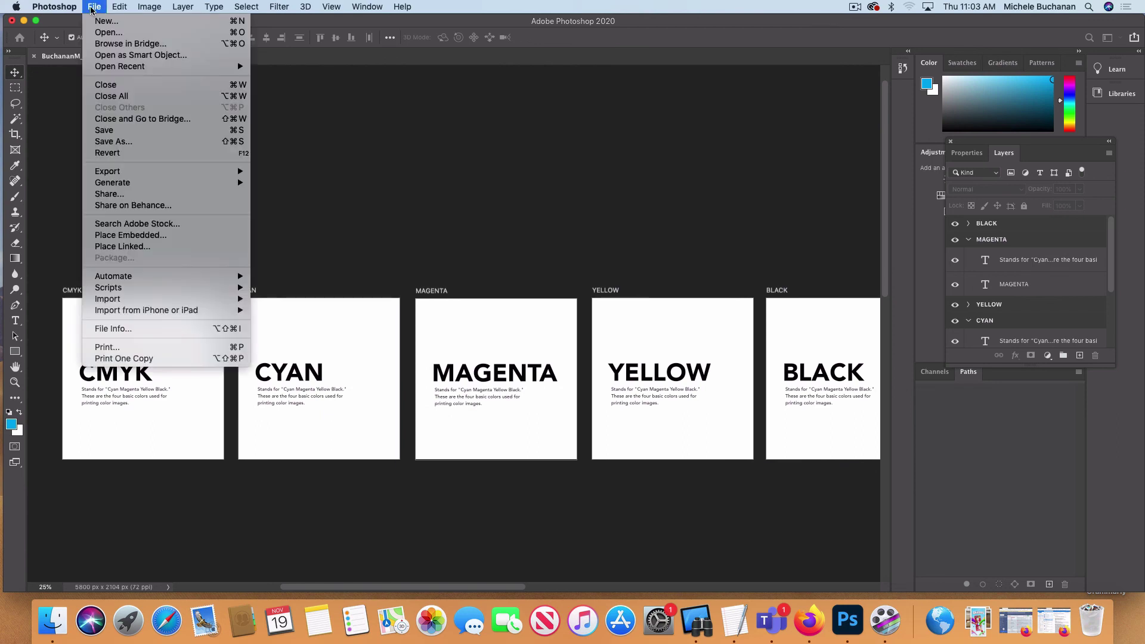
mouse_move(230, 175)
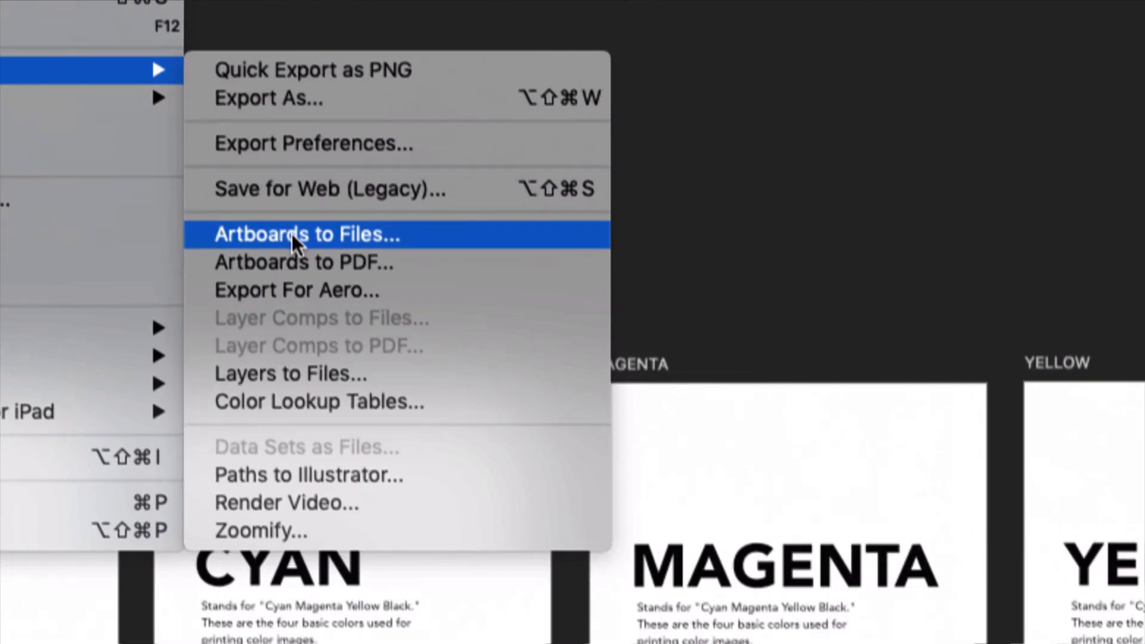
left_click(291, 233)
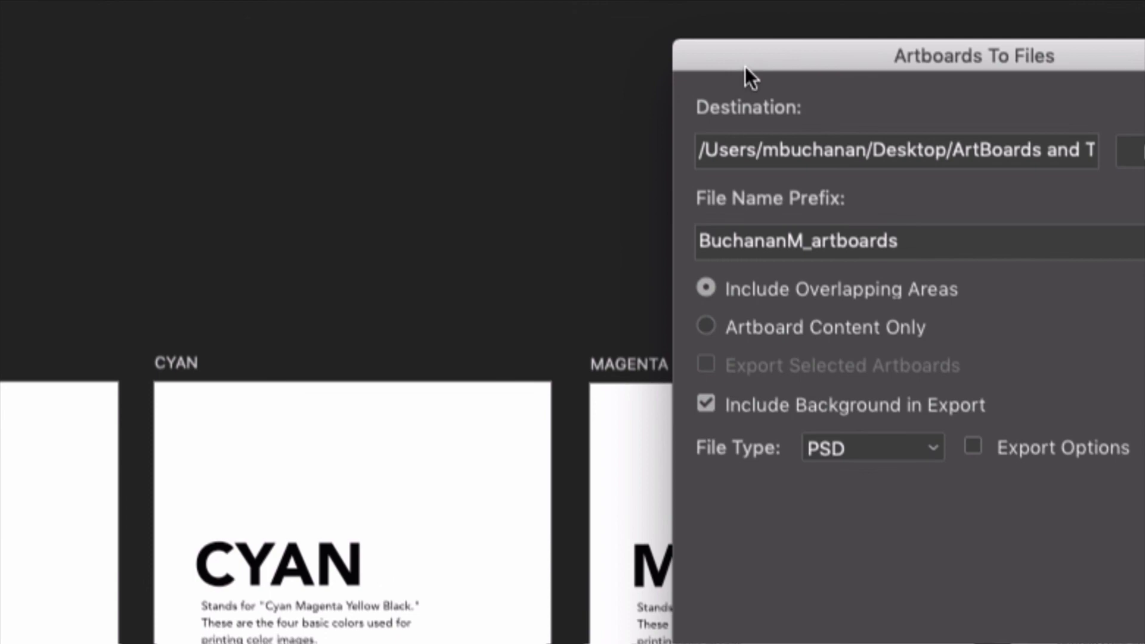
left_click_drag(745, 66, 237, 38)
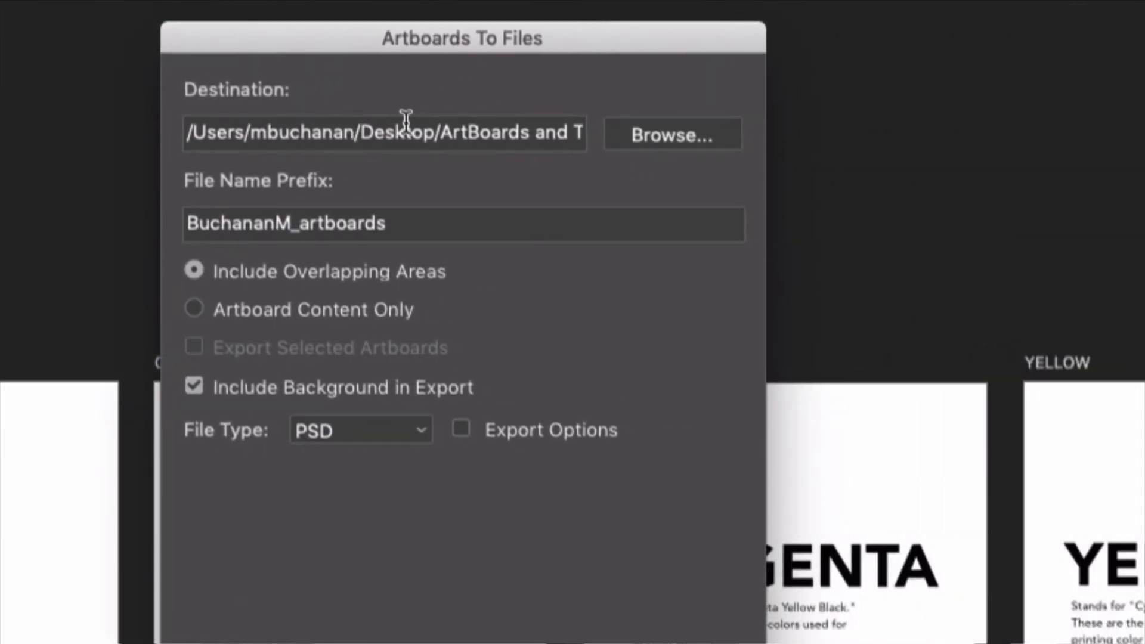
left_click(652, 137)
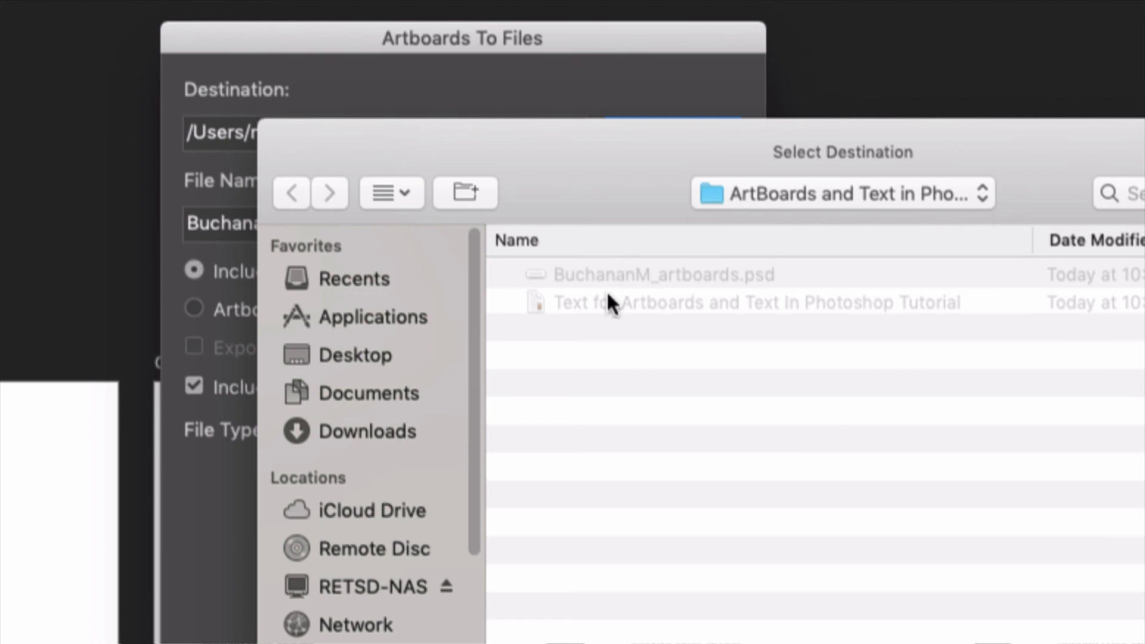
left_click_drag(565, 196, 514, 130)
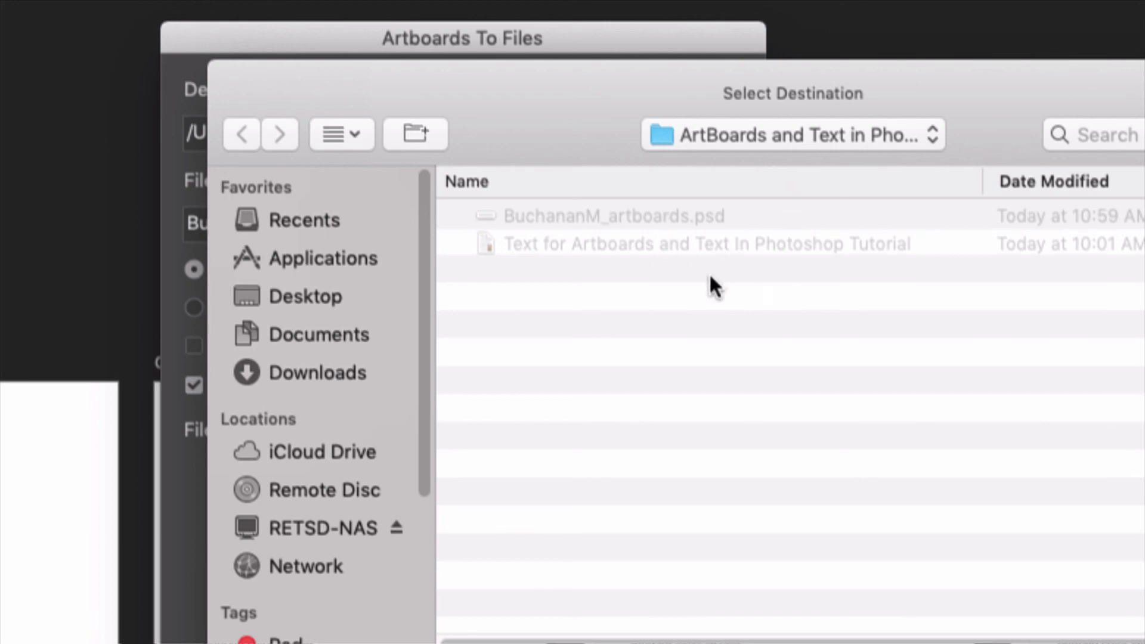
left_click(292, 297)
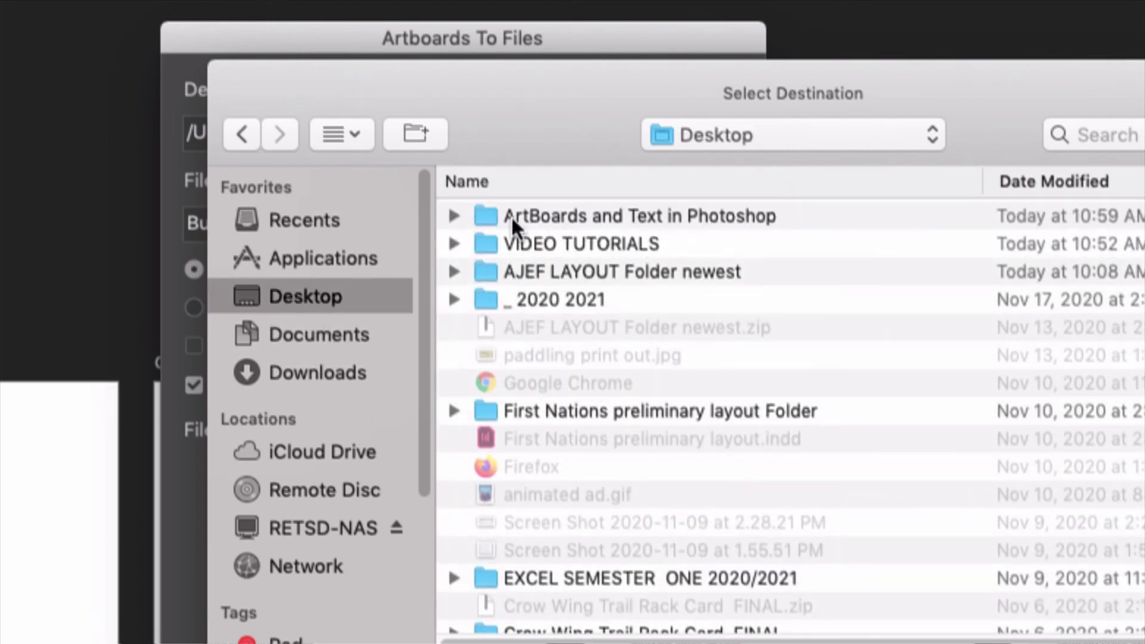
double_click(483, 215)
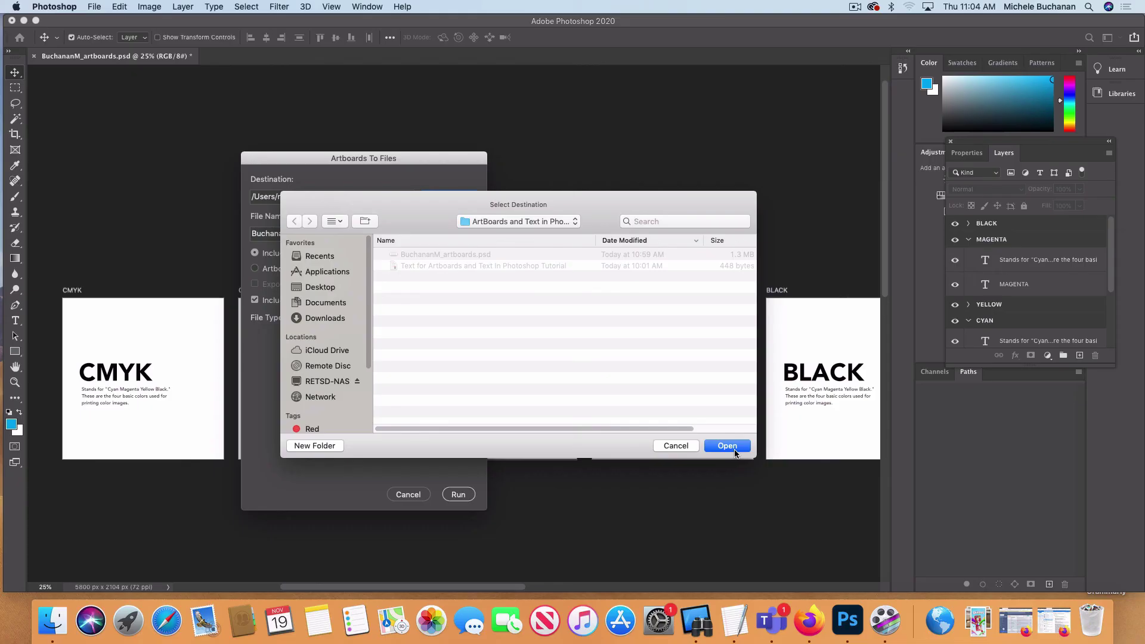
left_click(733, 447)
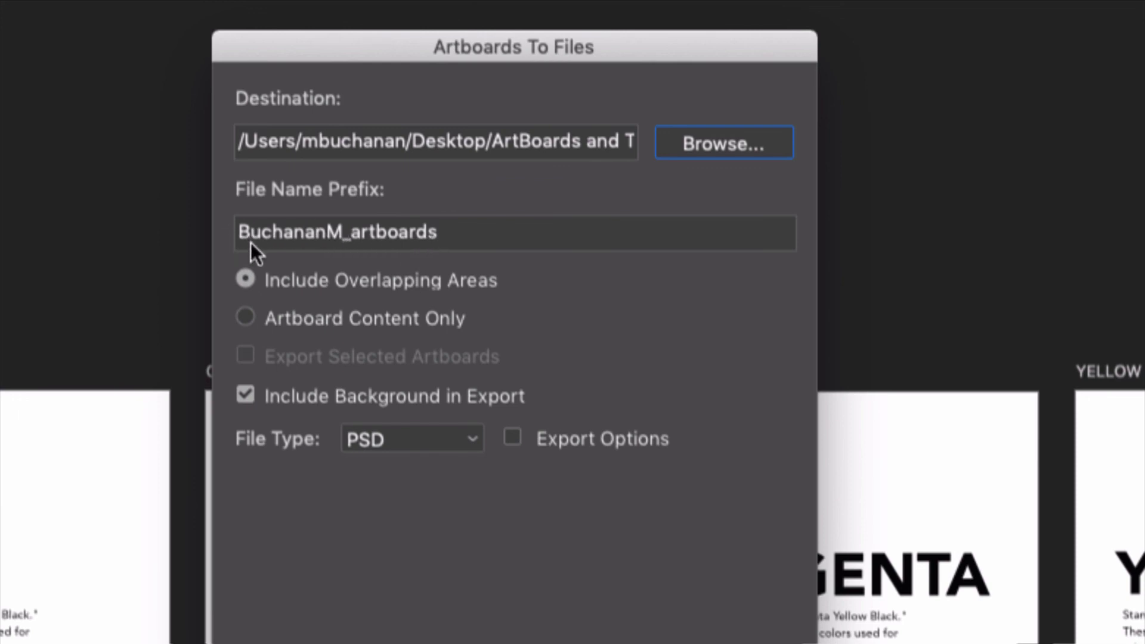
Step: Export the artboards as JPEG files with Artboard Content Only, and save the document
left_click(445, 235)
left_click(246, 319)
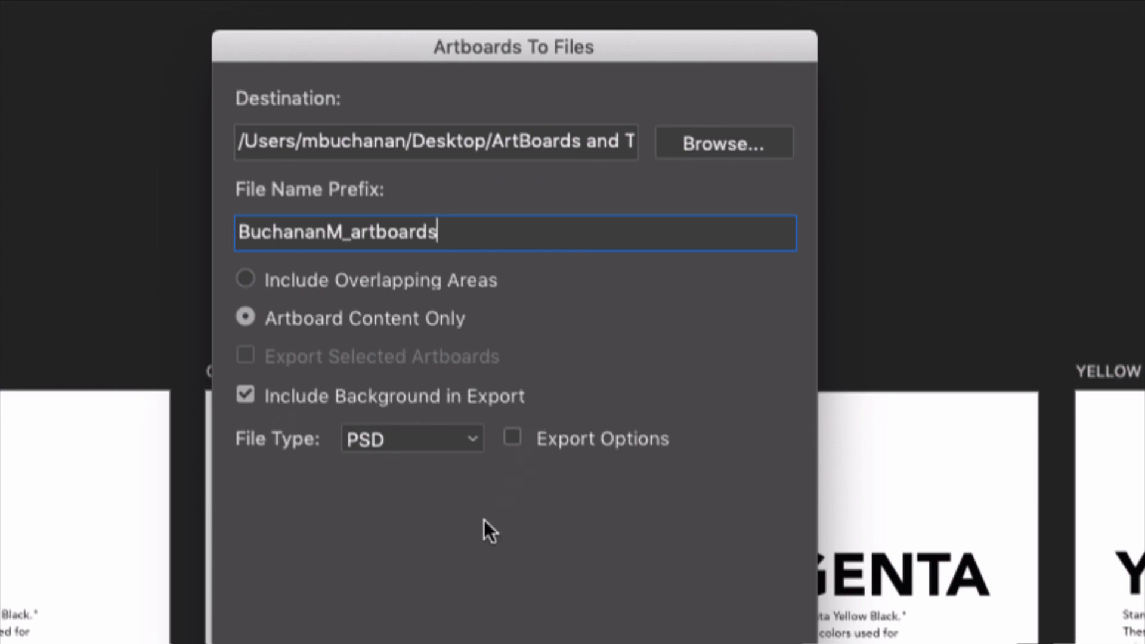
left_click(470, 441)
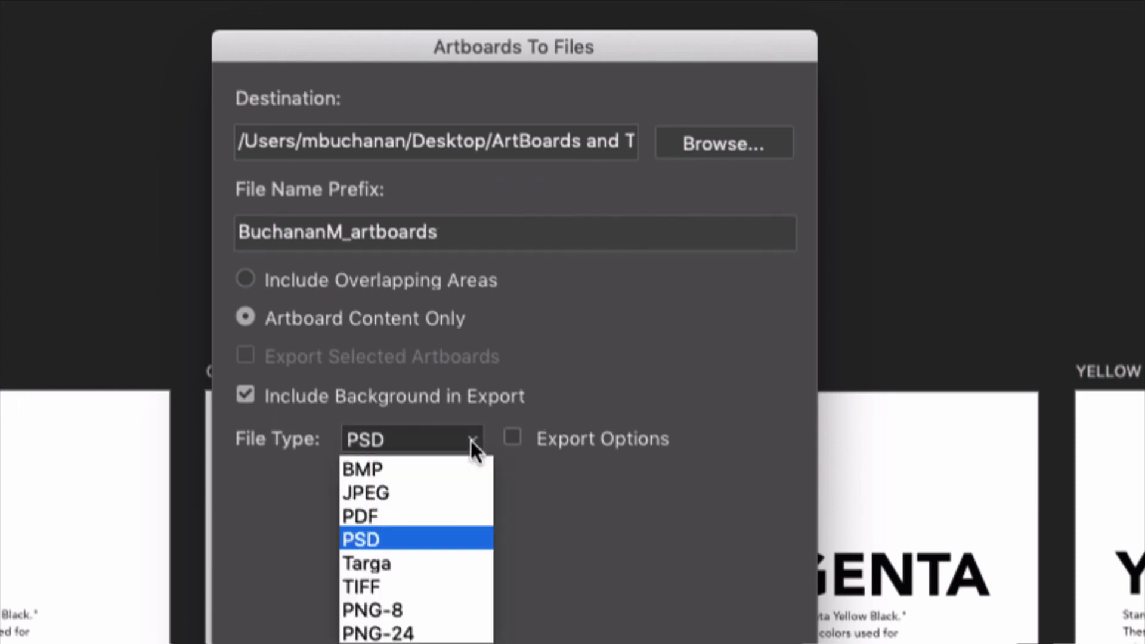
left_click(382, 492)
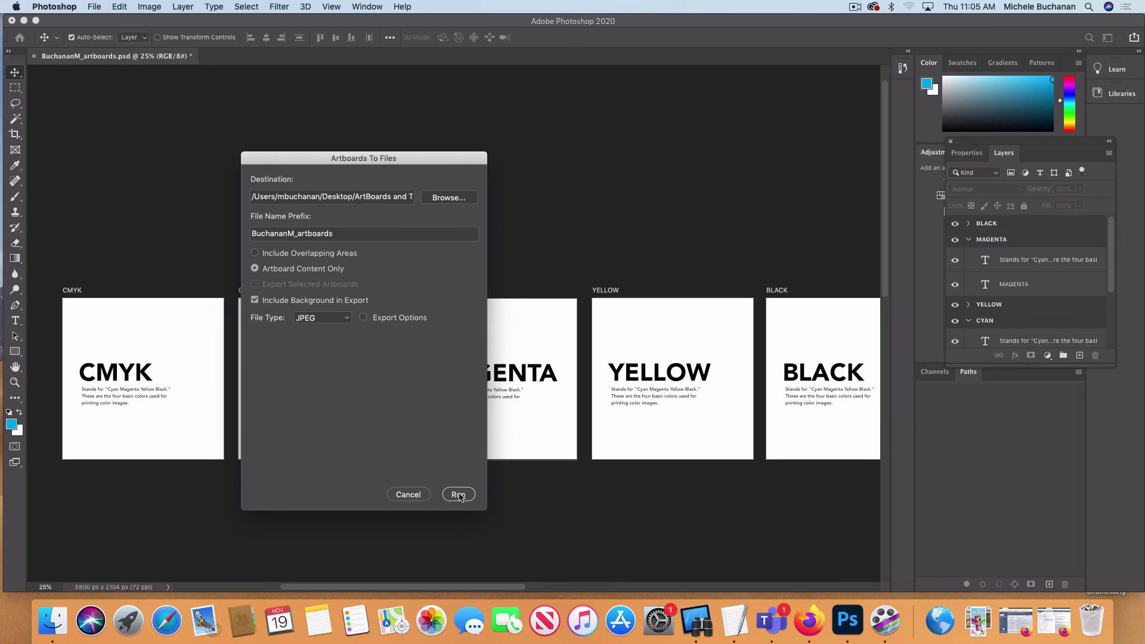
left_click(458, 495)
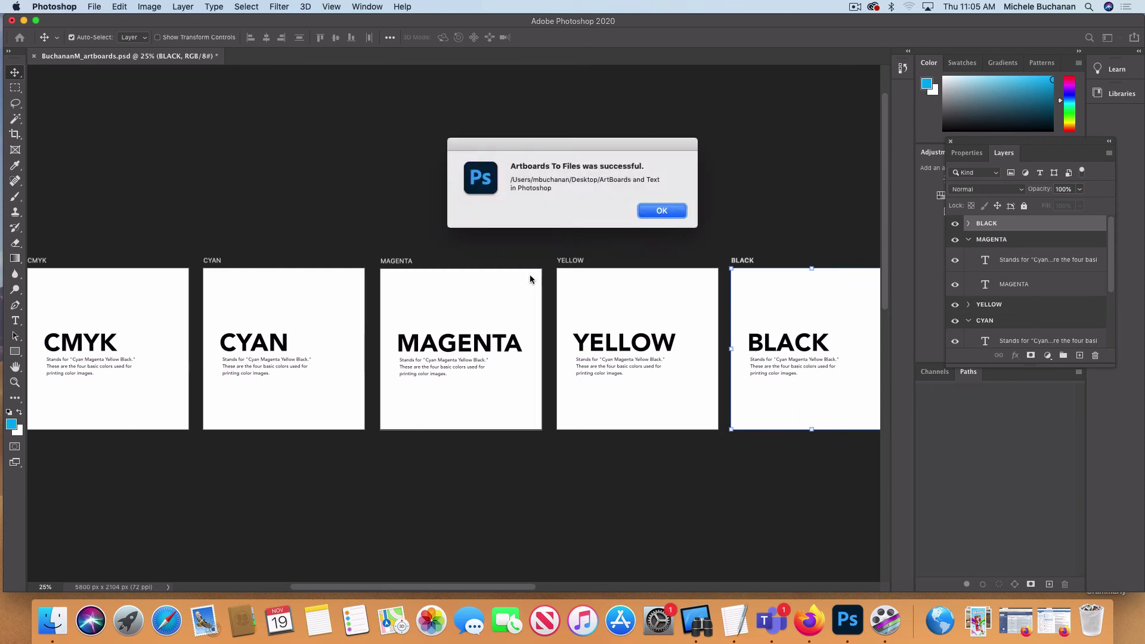
left_click(665, 212)
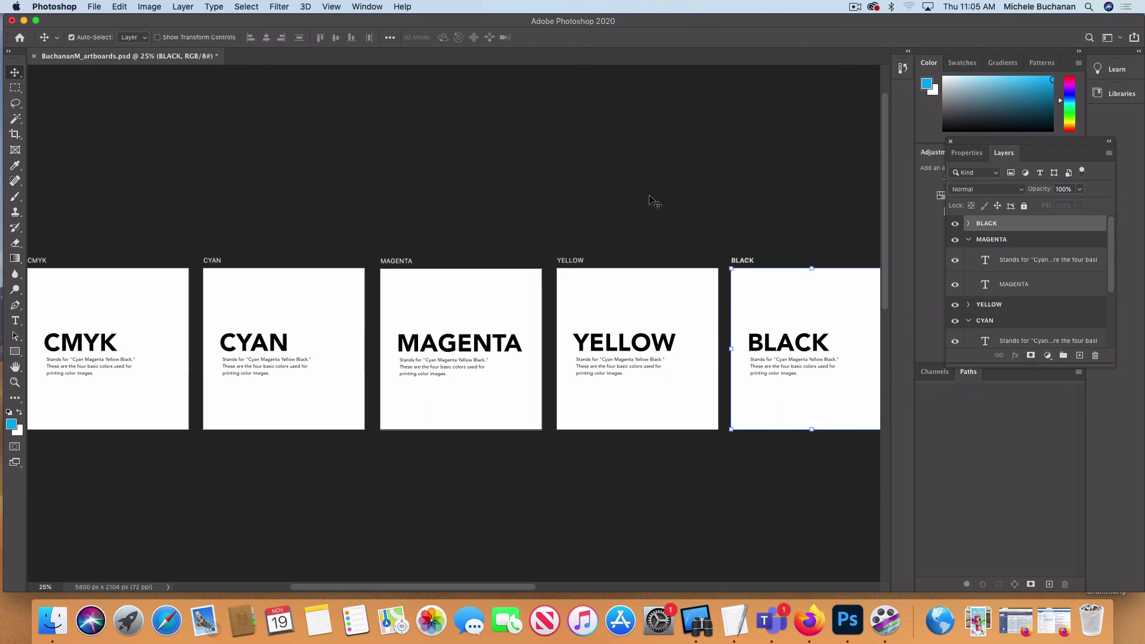
key("super+s")
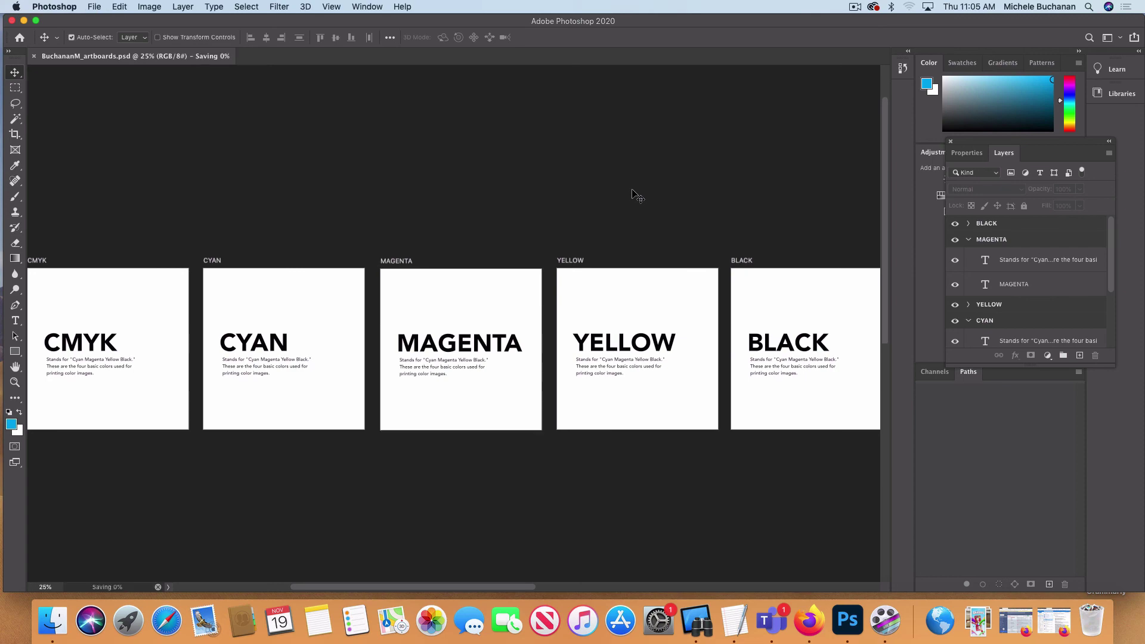
Step: Hide Photoshop, close the TextEdit document and bring the "ArtBoards and Text in Photoshop" folder forward in Finder
left_click(67, 7)
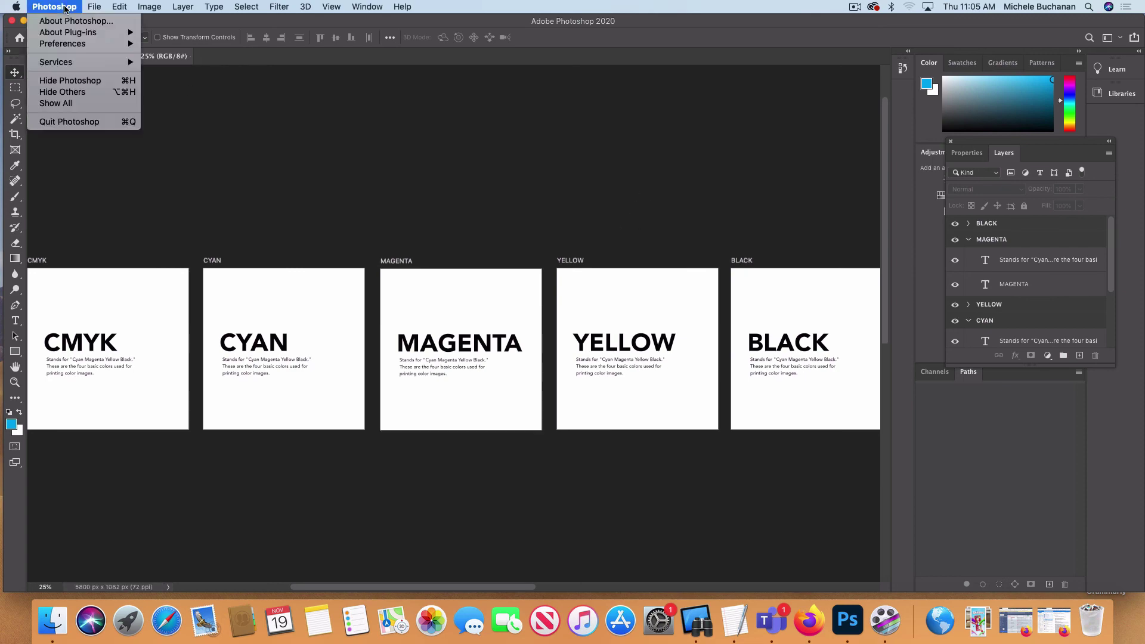
left_click(70, 80)
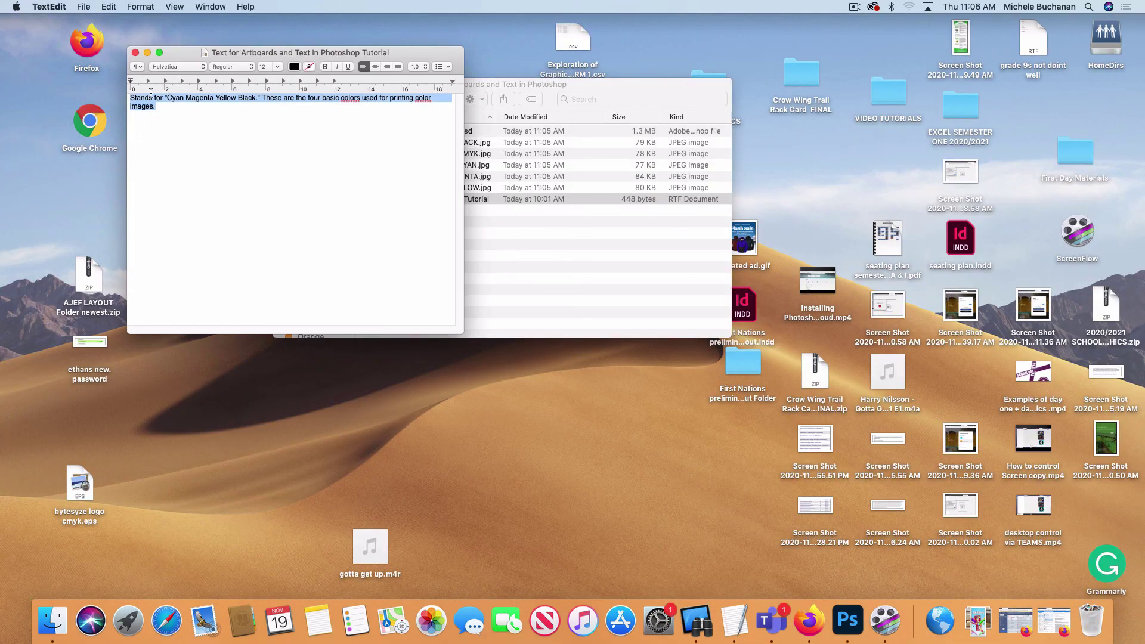
left_click(135, 53)
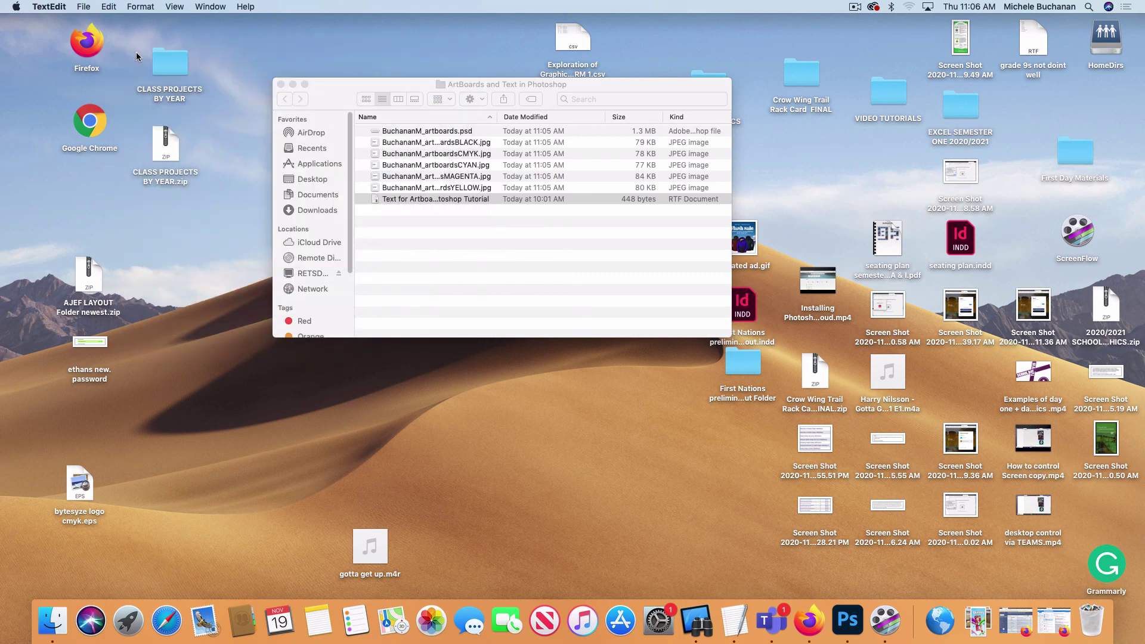
left_click(542, 288)
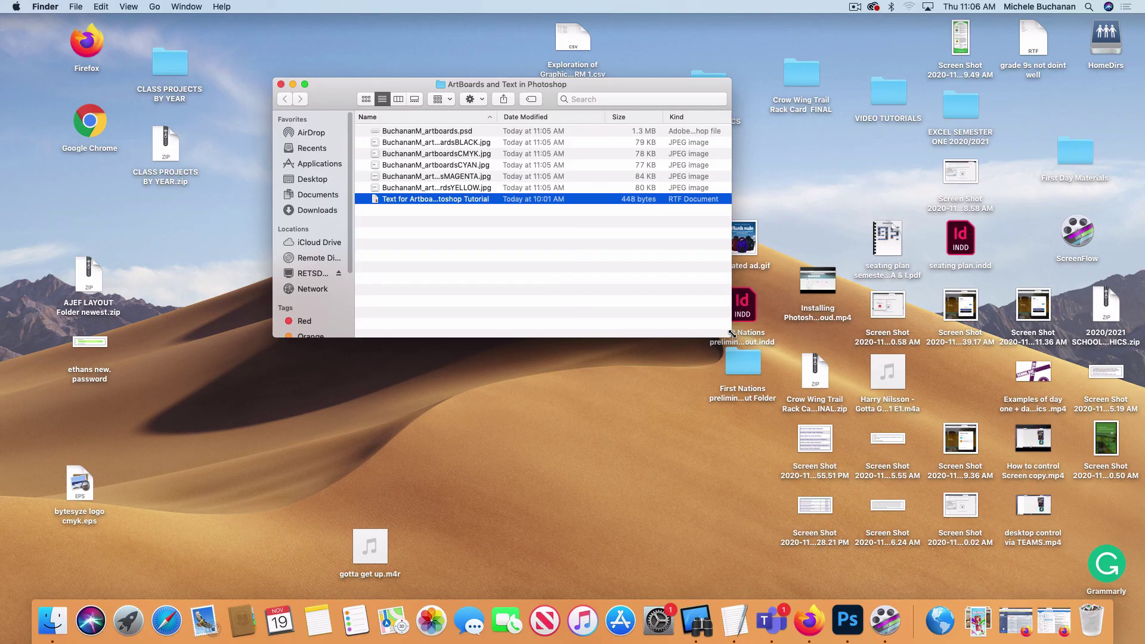
Step: Enlarge the folder window and widen its Name column to check the full names of the PSD and JPEG files
left_click_drag(731, 337, 982, 590)
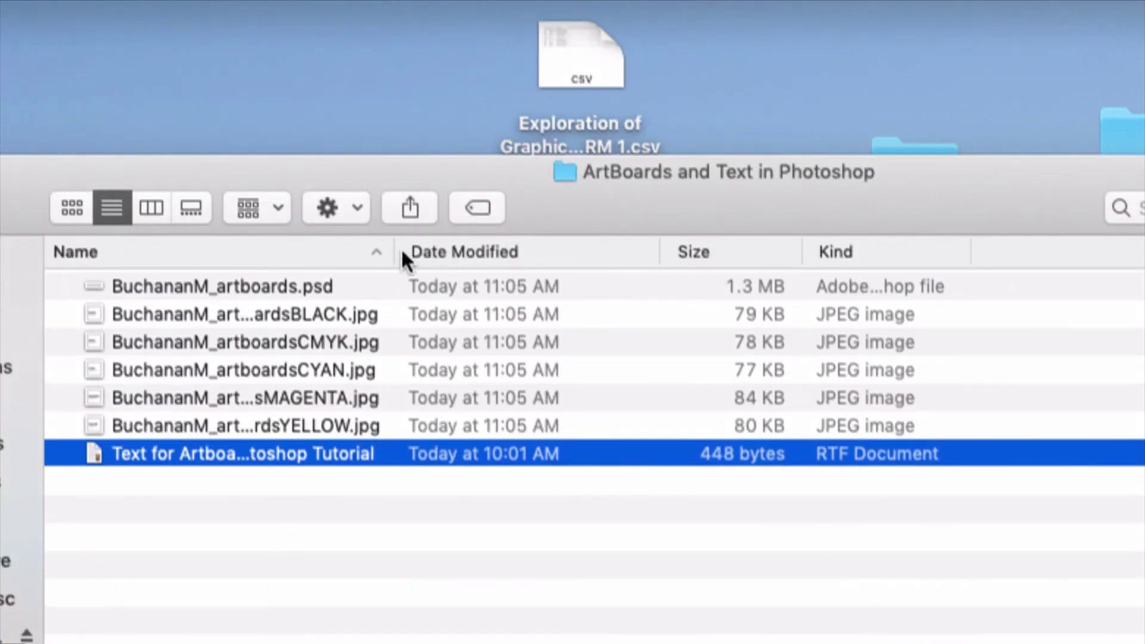
left_click_drag(391, 250, 592, 251)
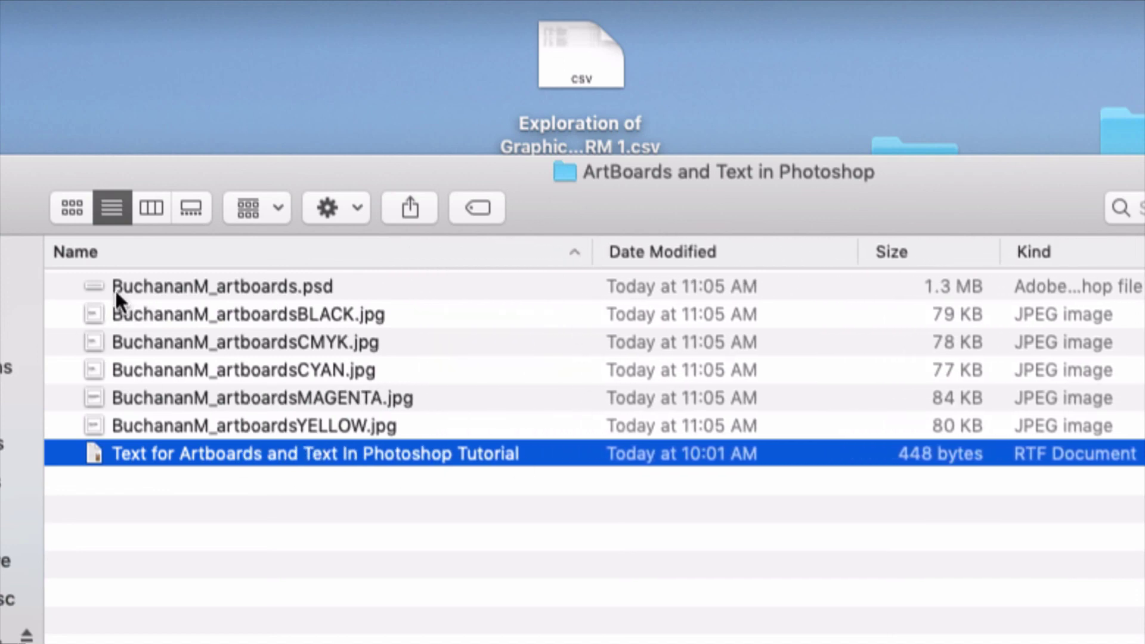
left_click(280, 286)
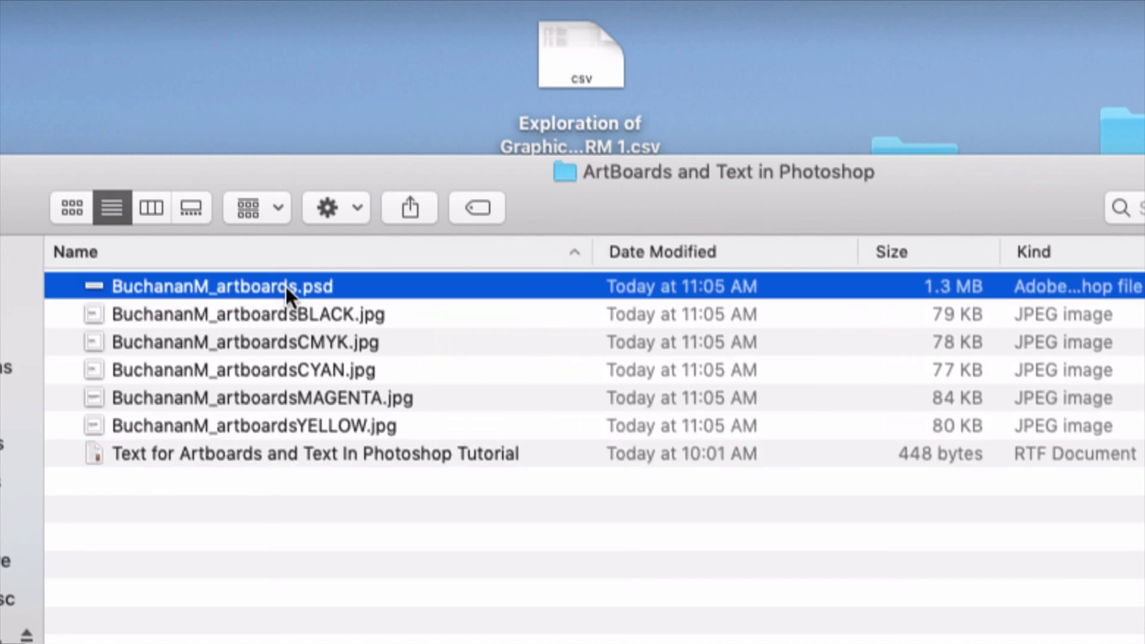
left_click(293, 286)
left_click_drag(297, 288, 115, 288)
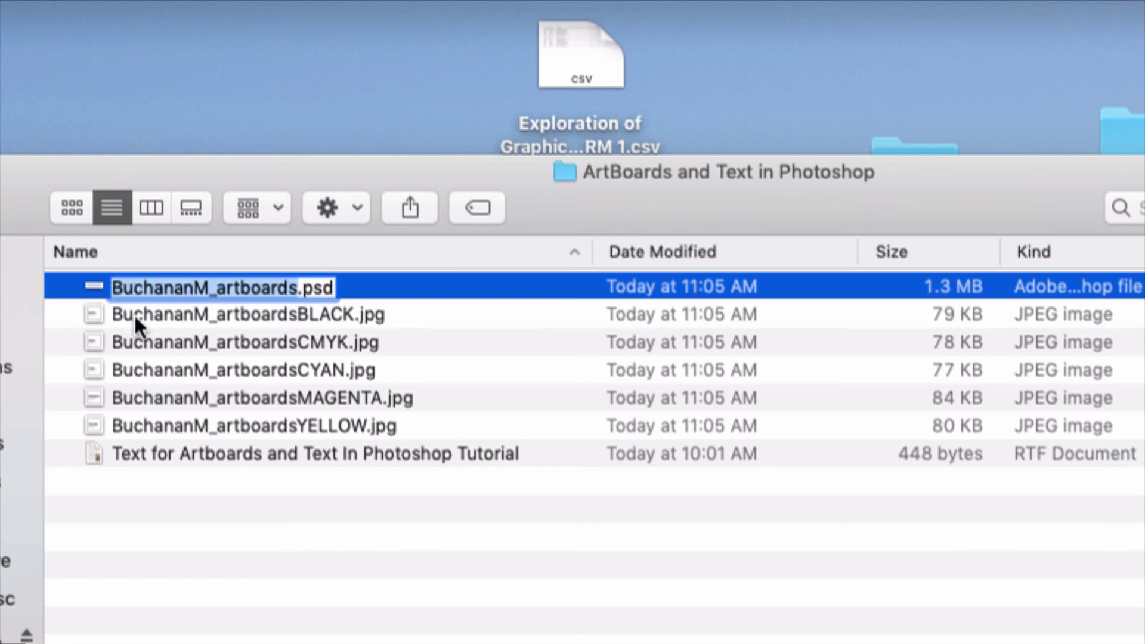
left_click(304, 316)
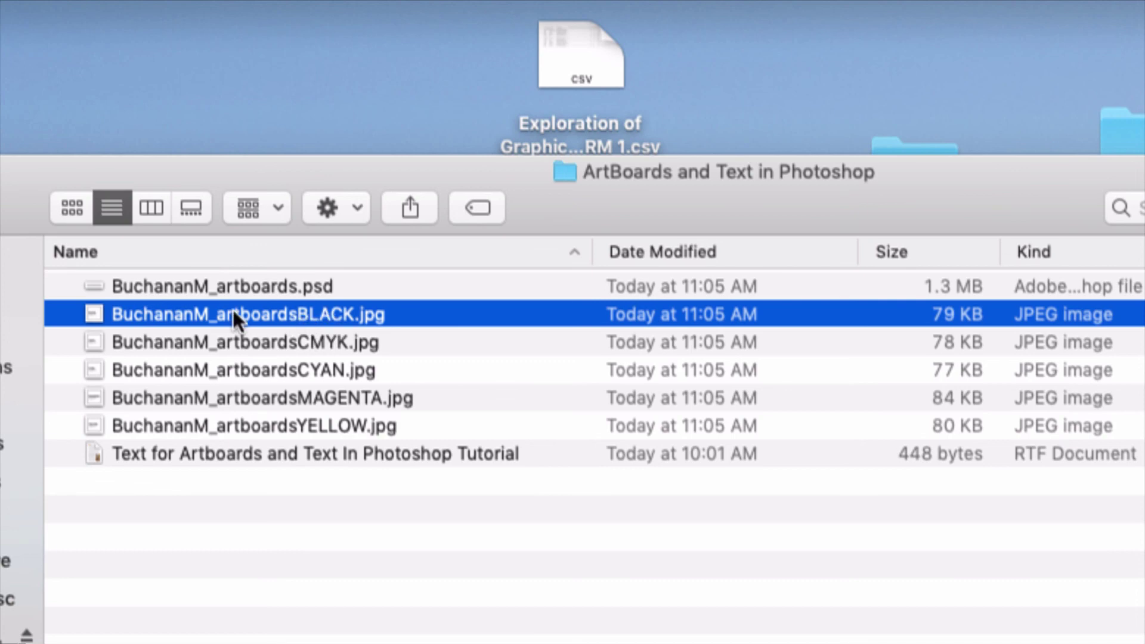
Step: Preview the artboards PSD file with Quick Look to check all five artboards, and close the preview
key("Up")
key("space")
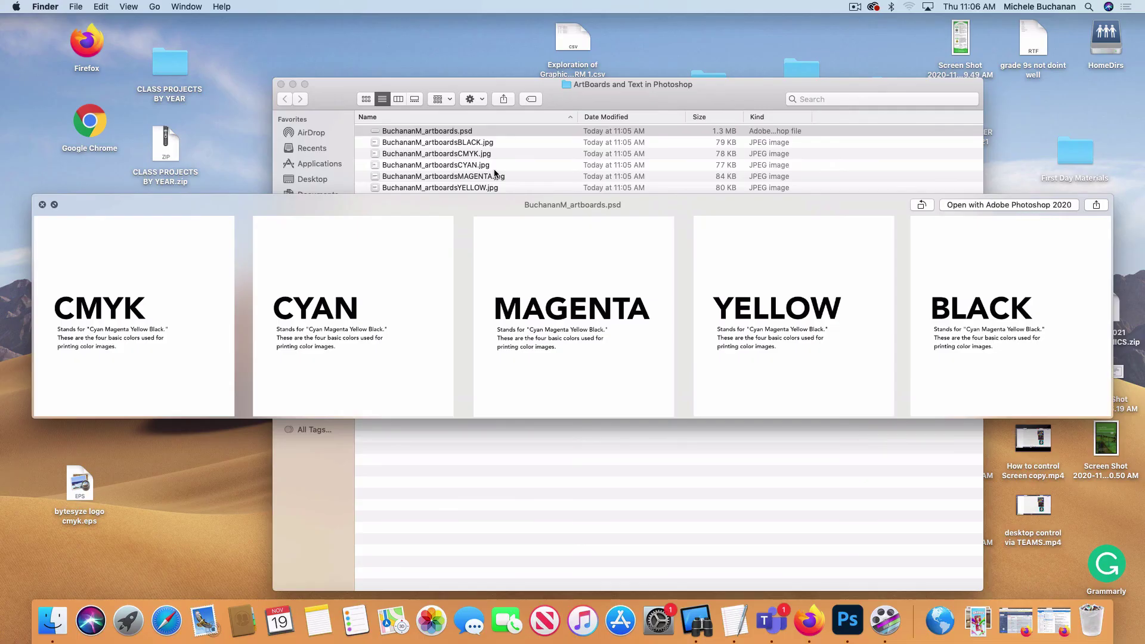
key("space")
key("space")
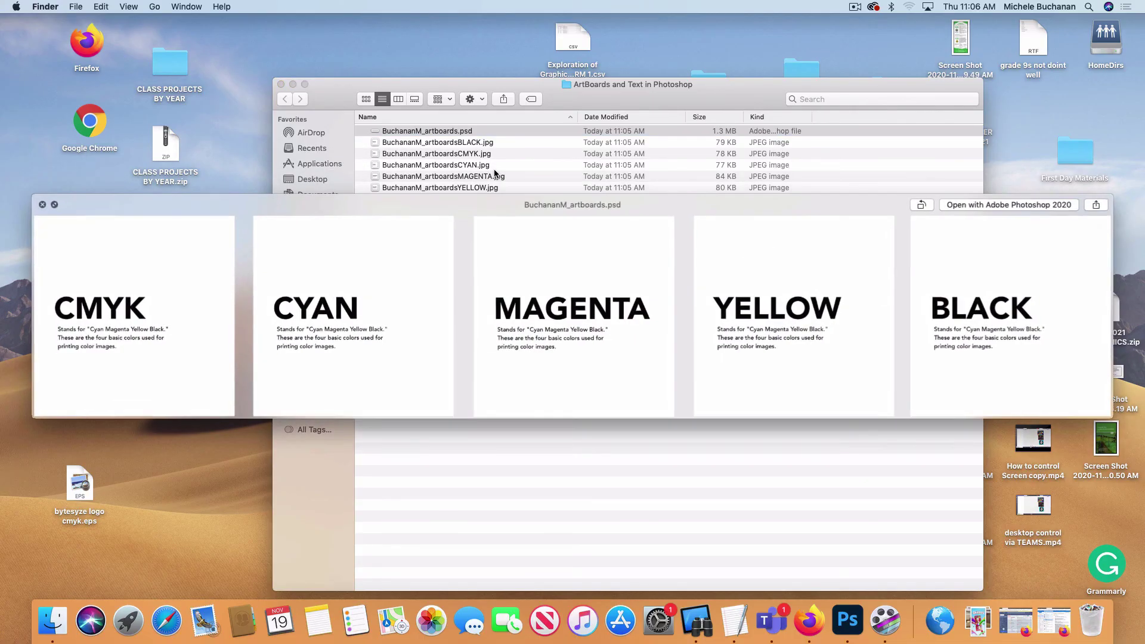
key("space")
Step: Preview the exported JPEG files one after another with Quick Look, starting with BLACK, and deselect the files
key("Down")
key("space")
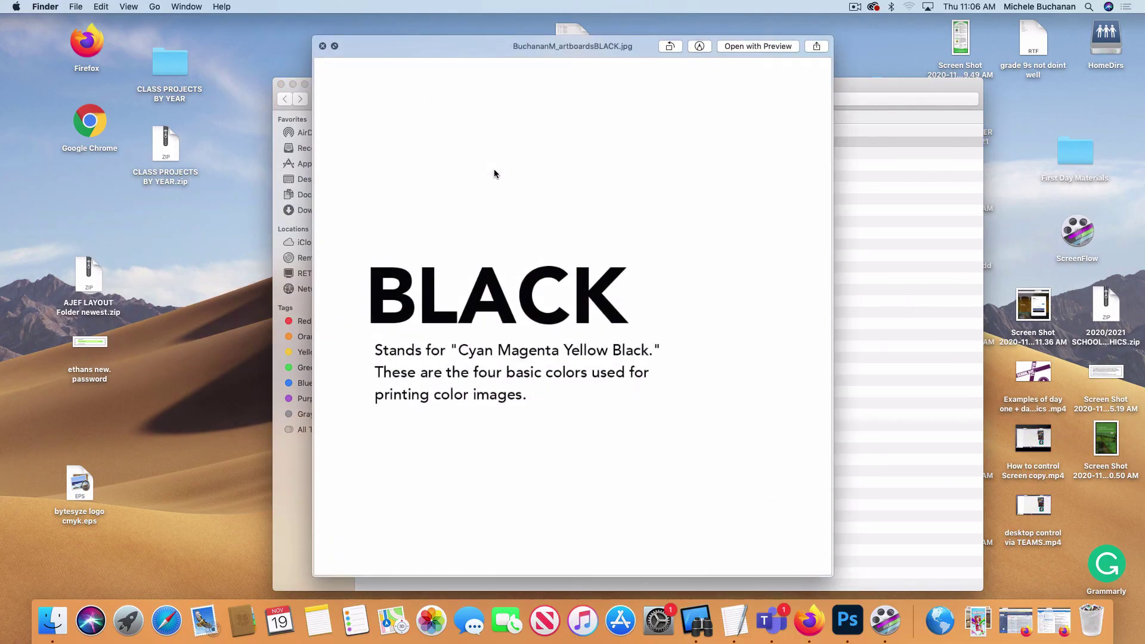
key("Down")
key("Down")
key("Down")
key("Down")
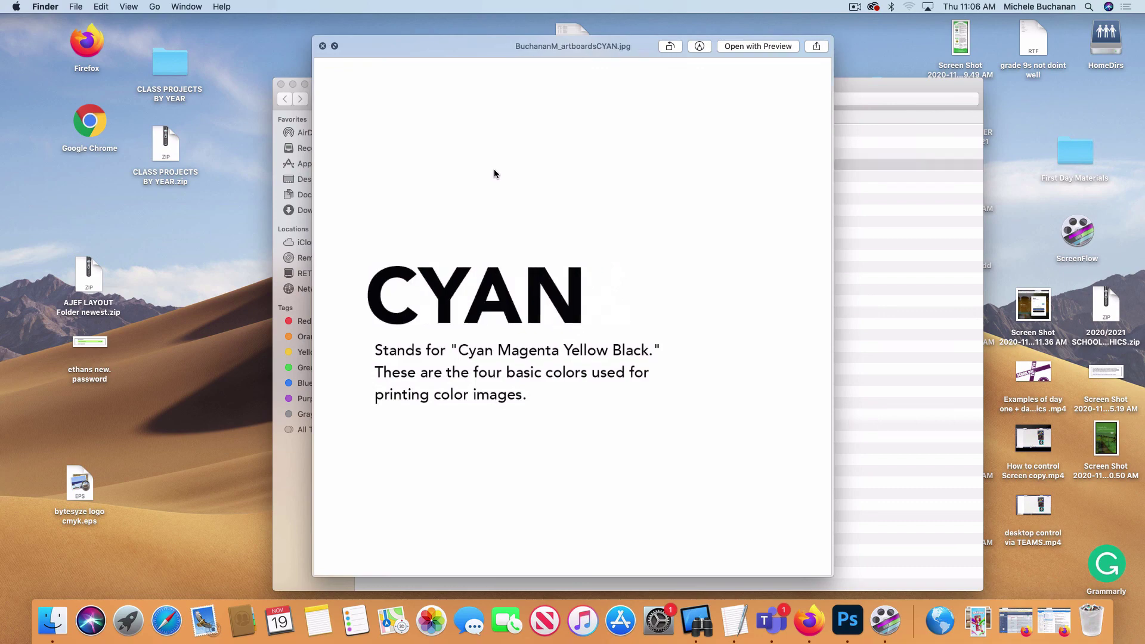
left_click(529, 239)
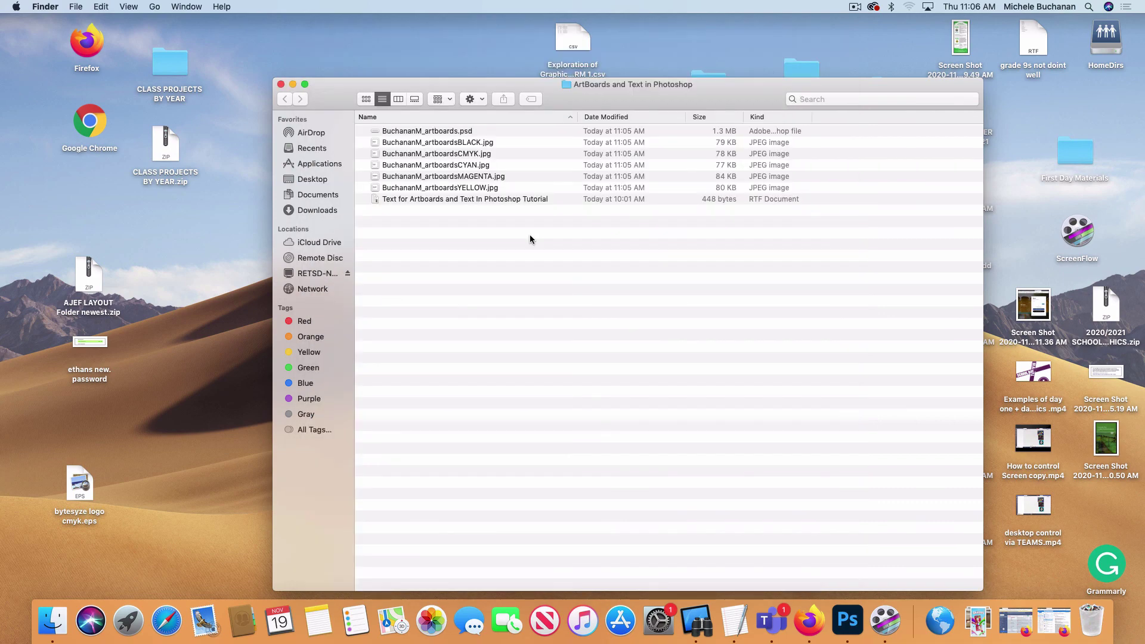